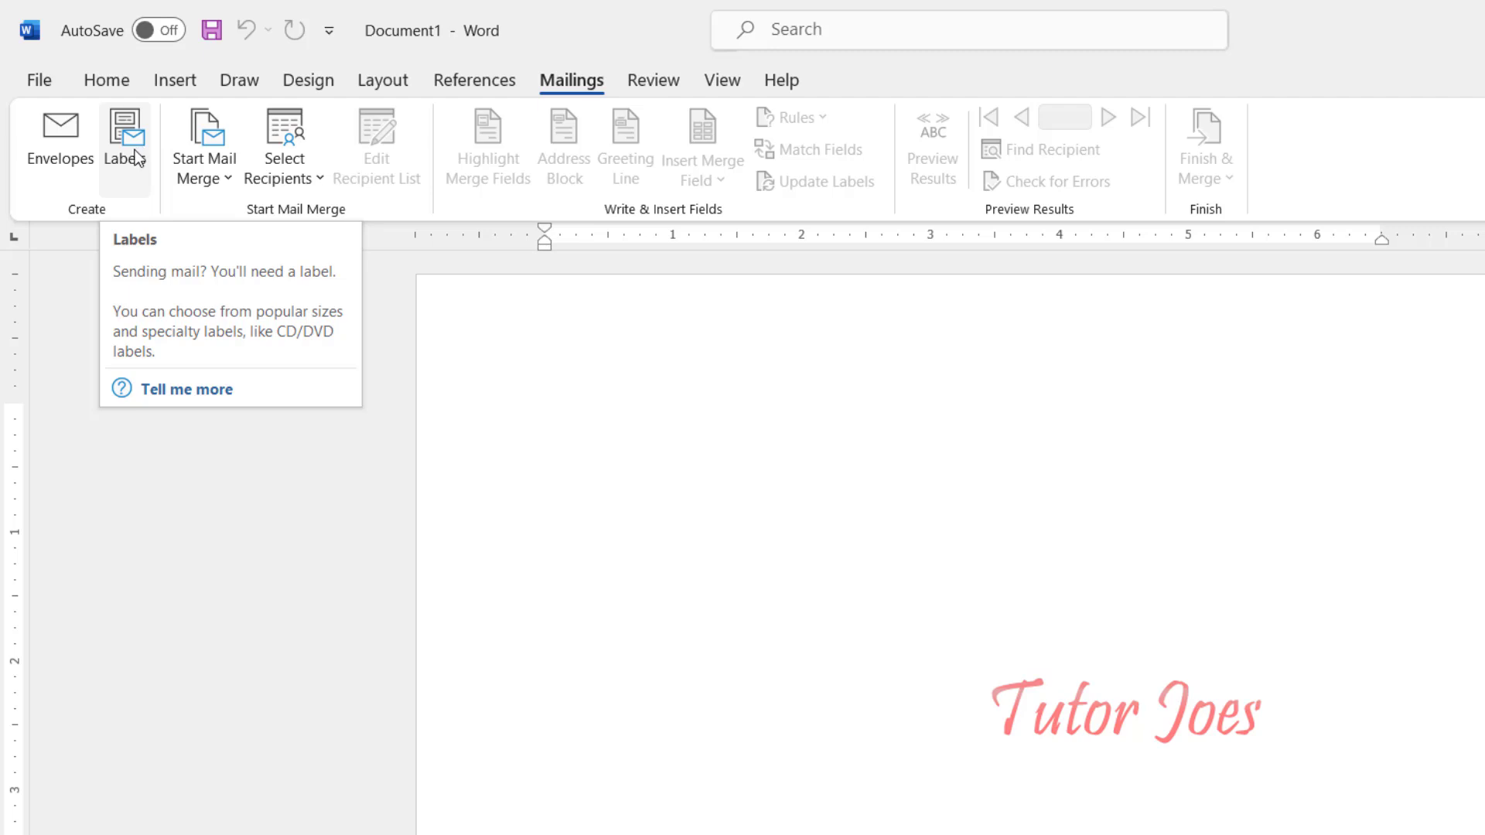
Step: In Envelopes and Labels, fill the label address with the return address
{"action": "left_click", "coordinate": [136, 157]}
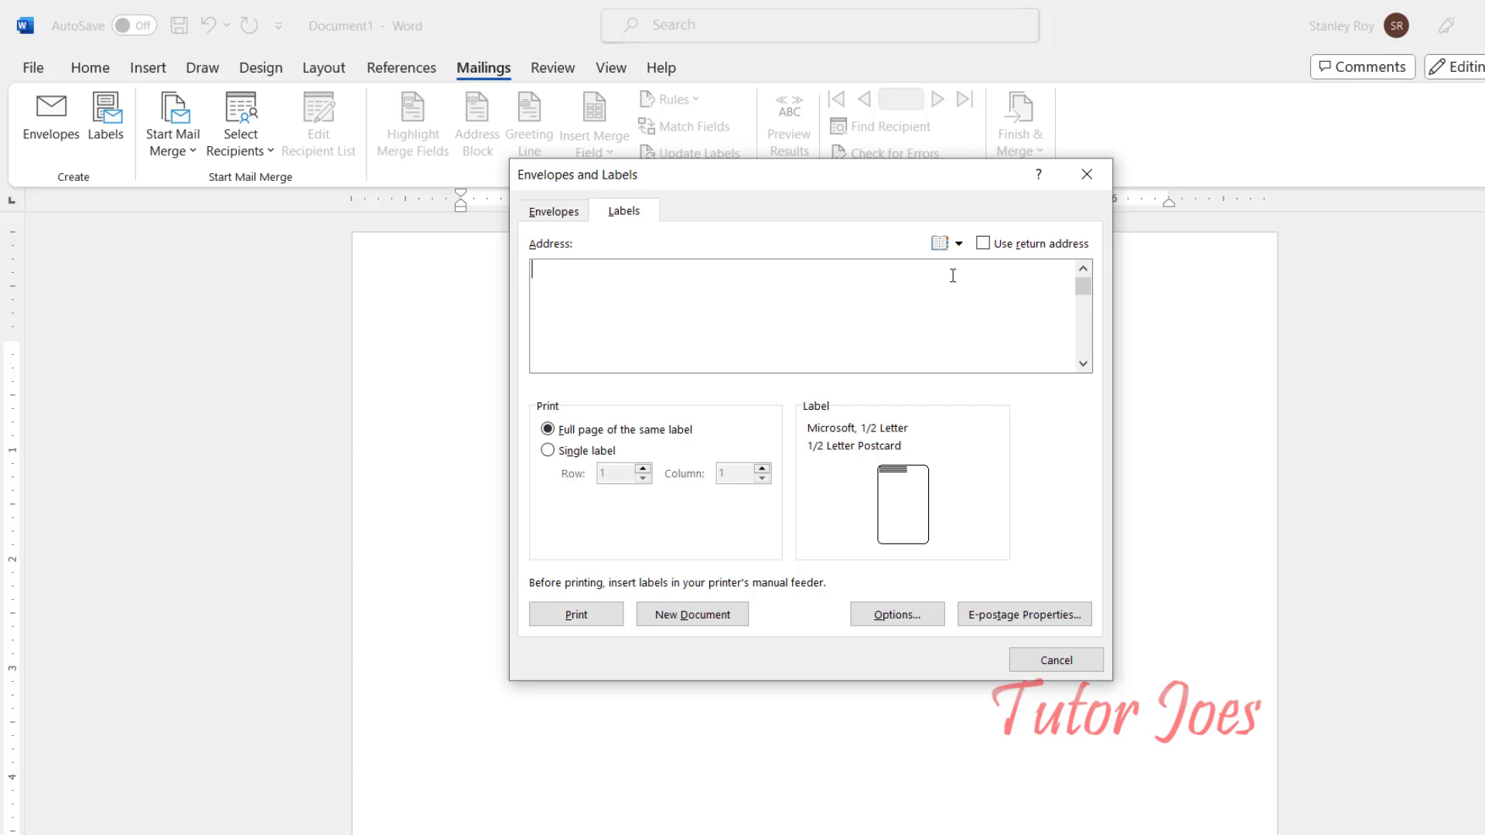
{"action": "left_click", "coordinate": [982, 244]}
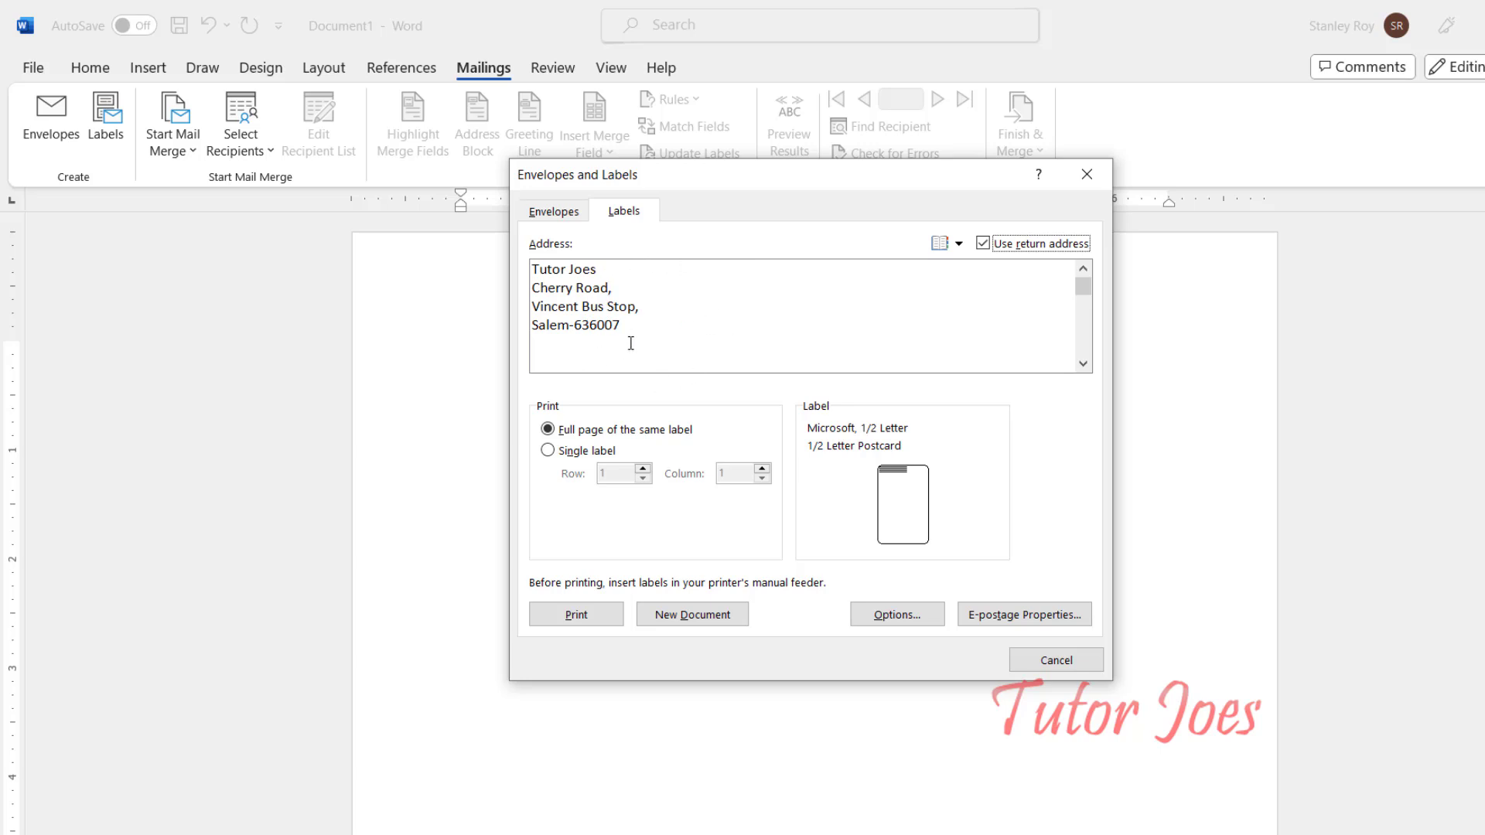
{"action": "left_click", "coordinate": [982, 243]}
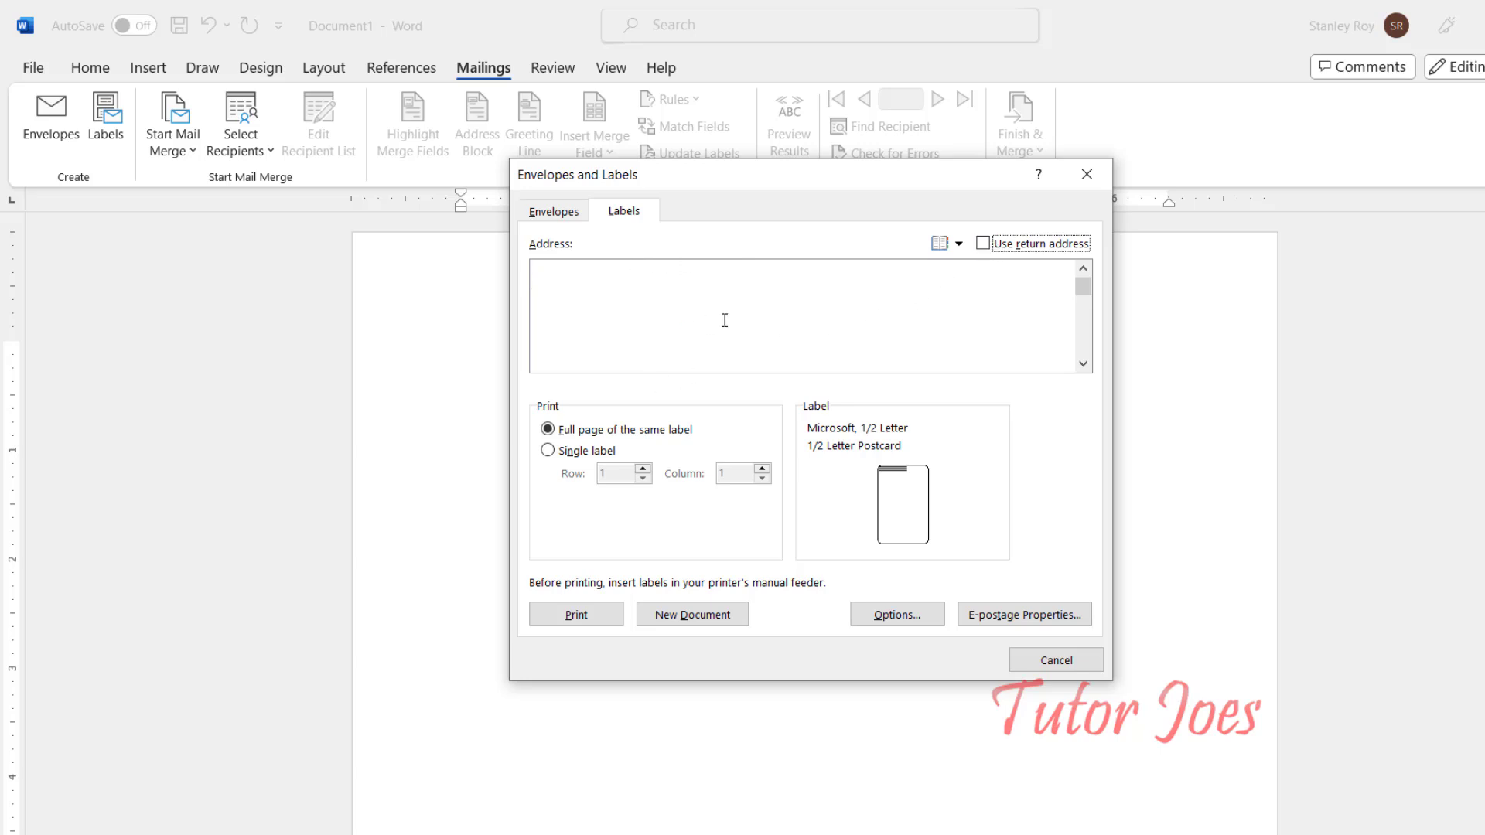
{"action": "left_click", "coordinate": [553, 284]}
{"action": "left_click", "coordinate": [982, 244]}
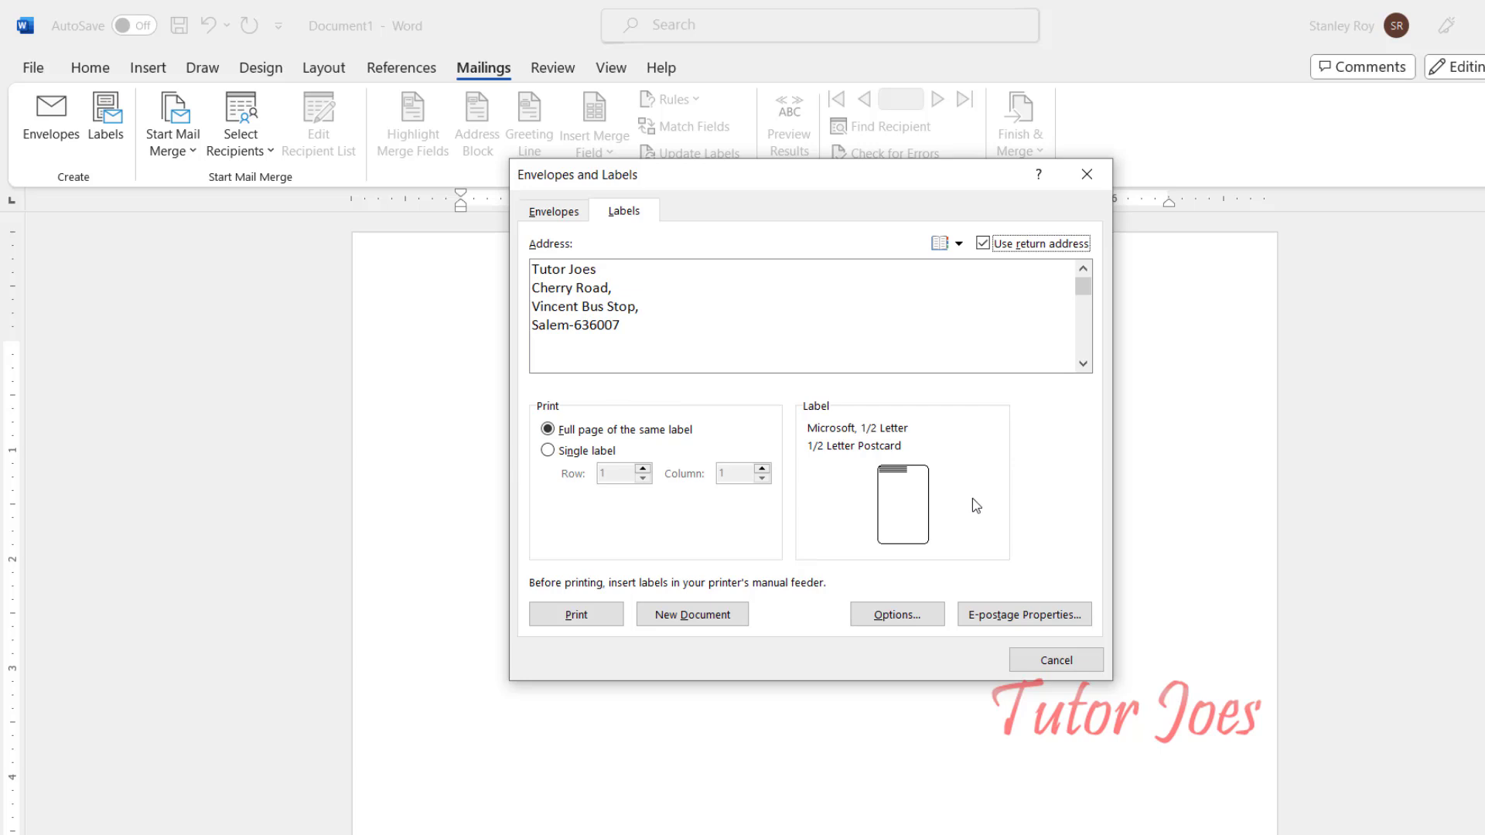
Step: Set printing to a single label at row 3, column 3
{"action": "left_click", "coordinate": [562, 451]}
{"action": "left_click", "coordinate": [608, 474]}
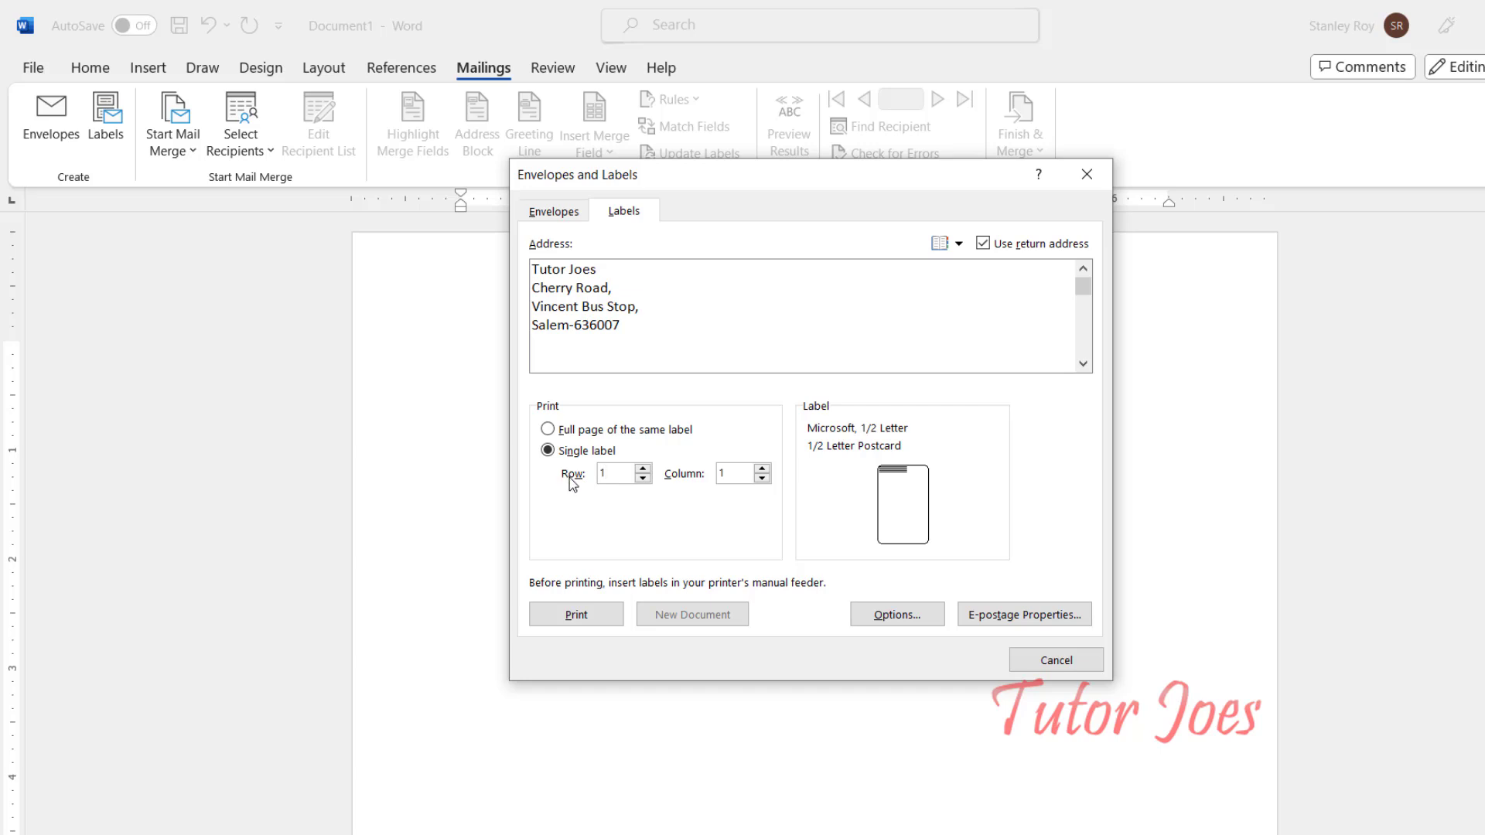
{"action": "key", "text": "BackSpace"}
{"action": "type", "text": "3"}
{"action": "key", "text": "Tab"}
{"action": "type", "text": "3"}
Step: In Label Options, pick the Letter portrait 30 Per Page address label and begin a new custom label
{"action": "left_click", "coordinate": [898, 616]}
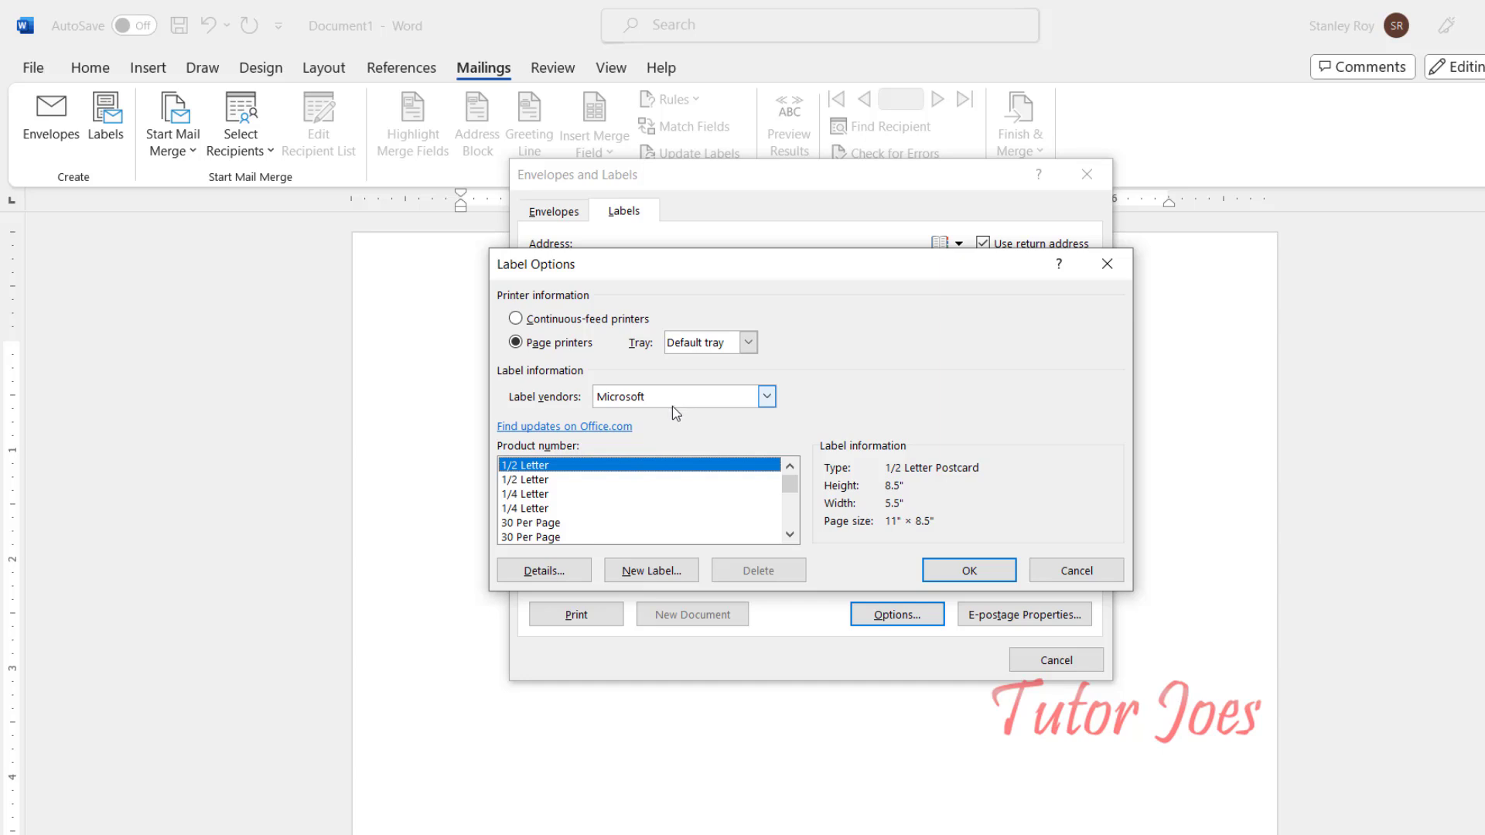
{"action": "scroll", "coordinate": [546, 496], "scroll_direction": "down", "scroll_amount": 10}
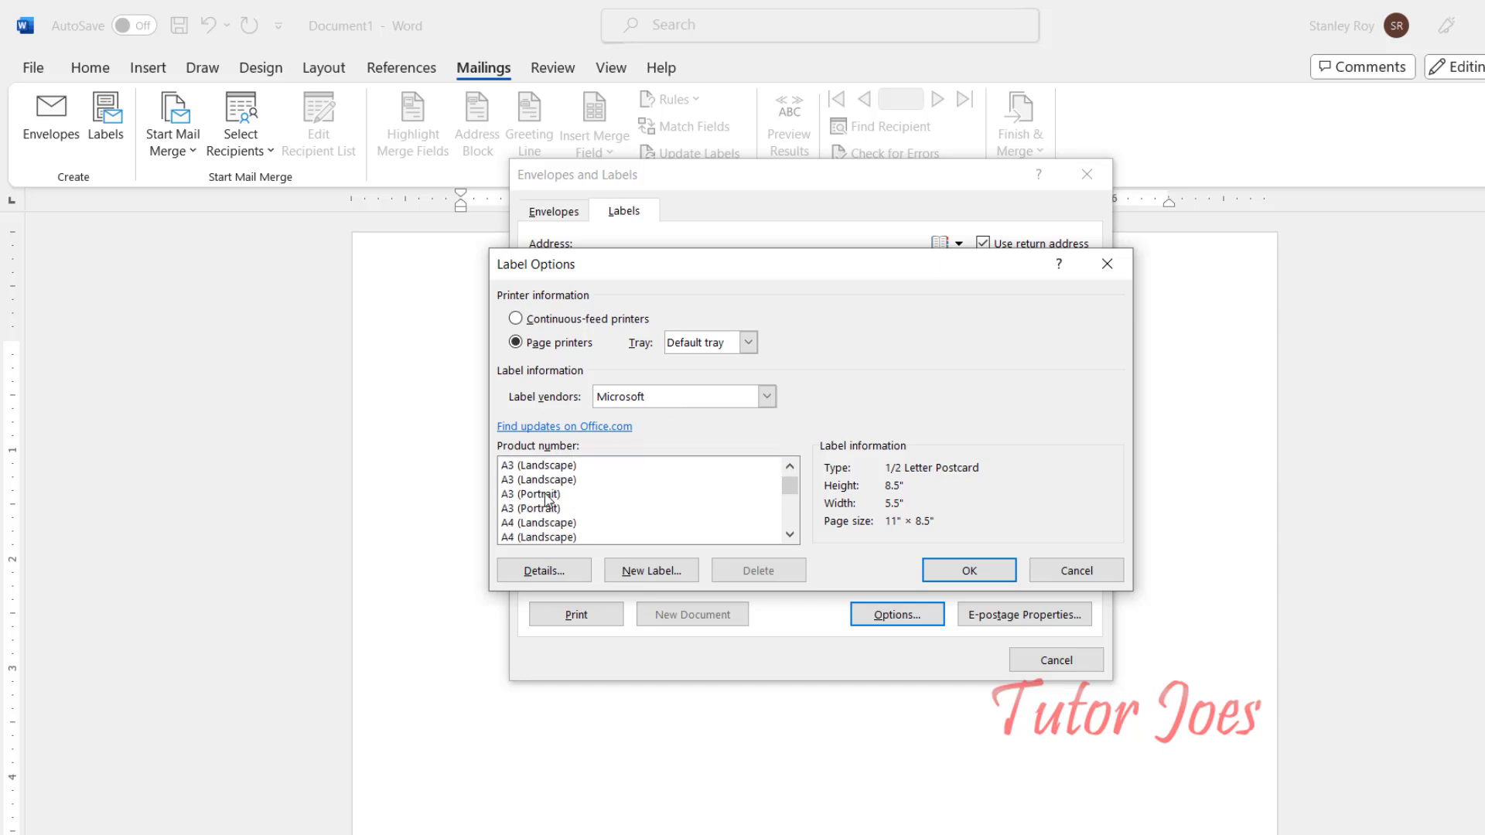
{"action": "scroll", "coordinate": [548, 532], "scroll_direction": "up", "scroll_amount": 10}
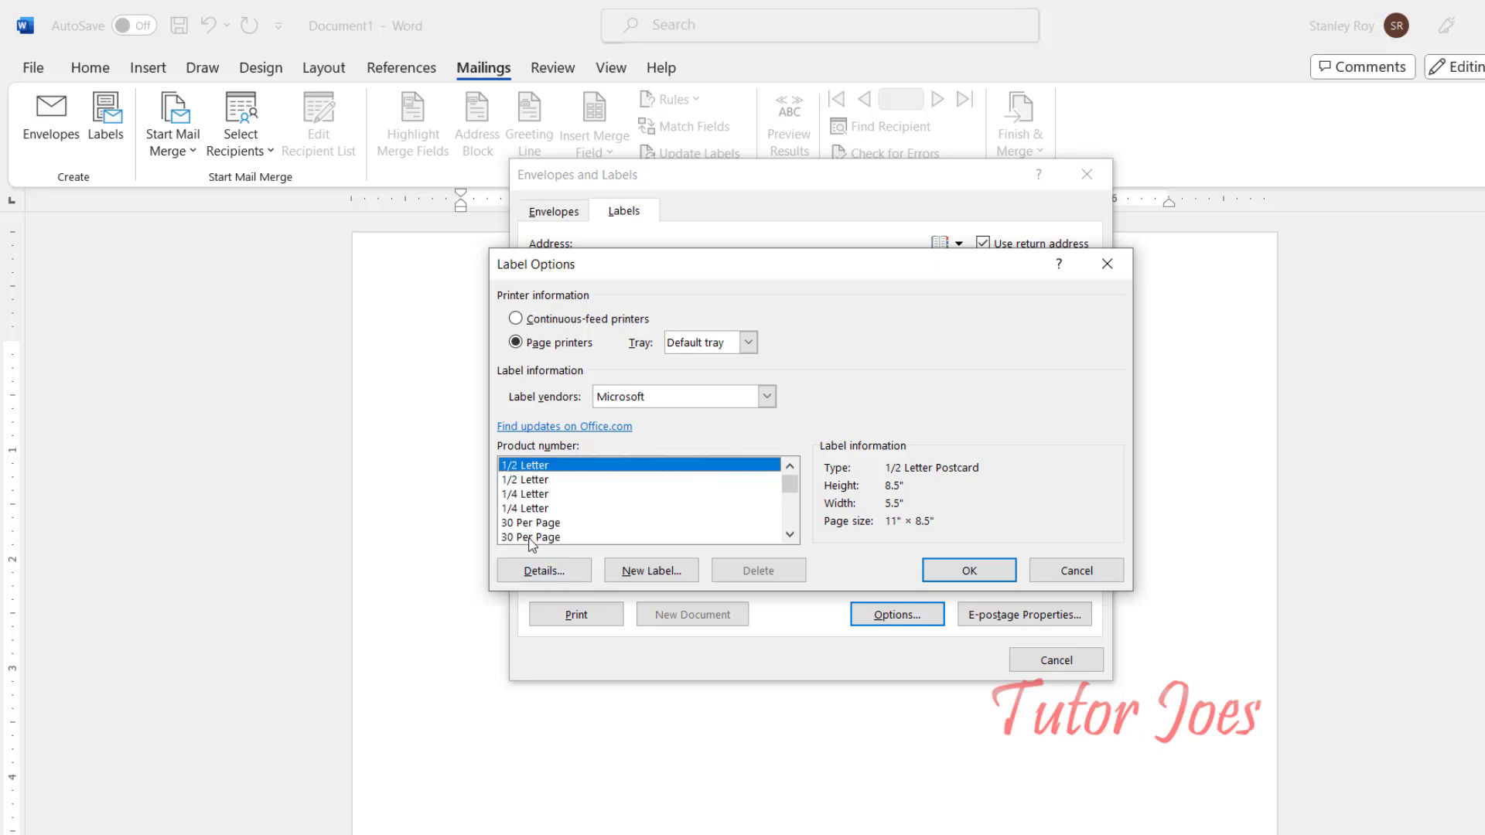
{"action": "left_click", "coordinate": [535, 524]}
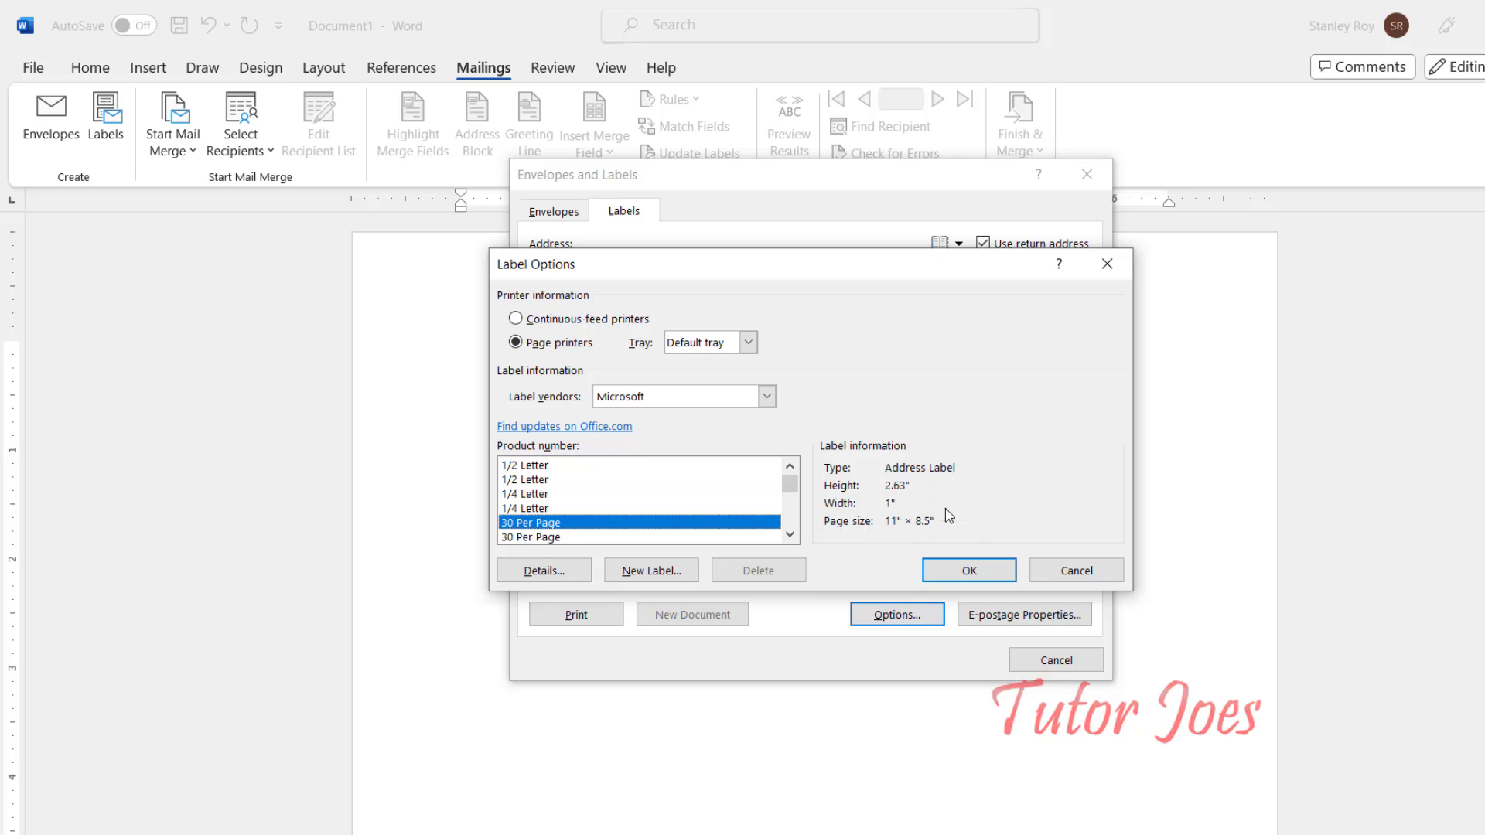
{"action": "left_click", "coordinate": [557, 539]}
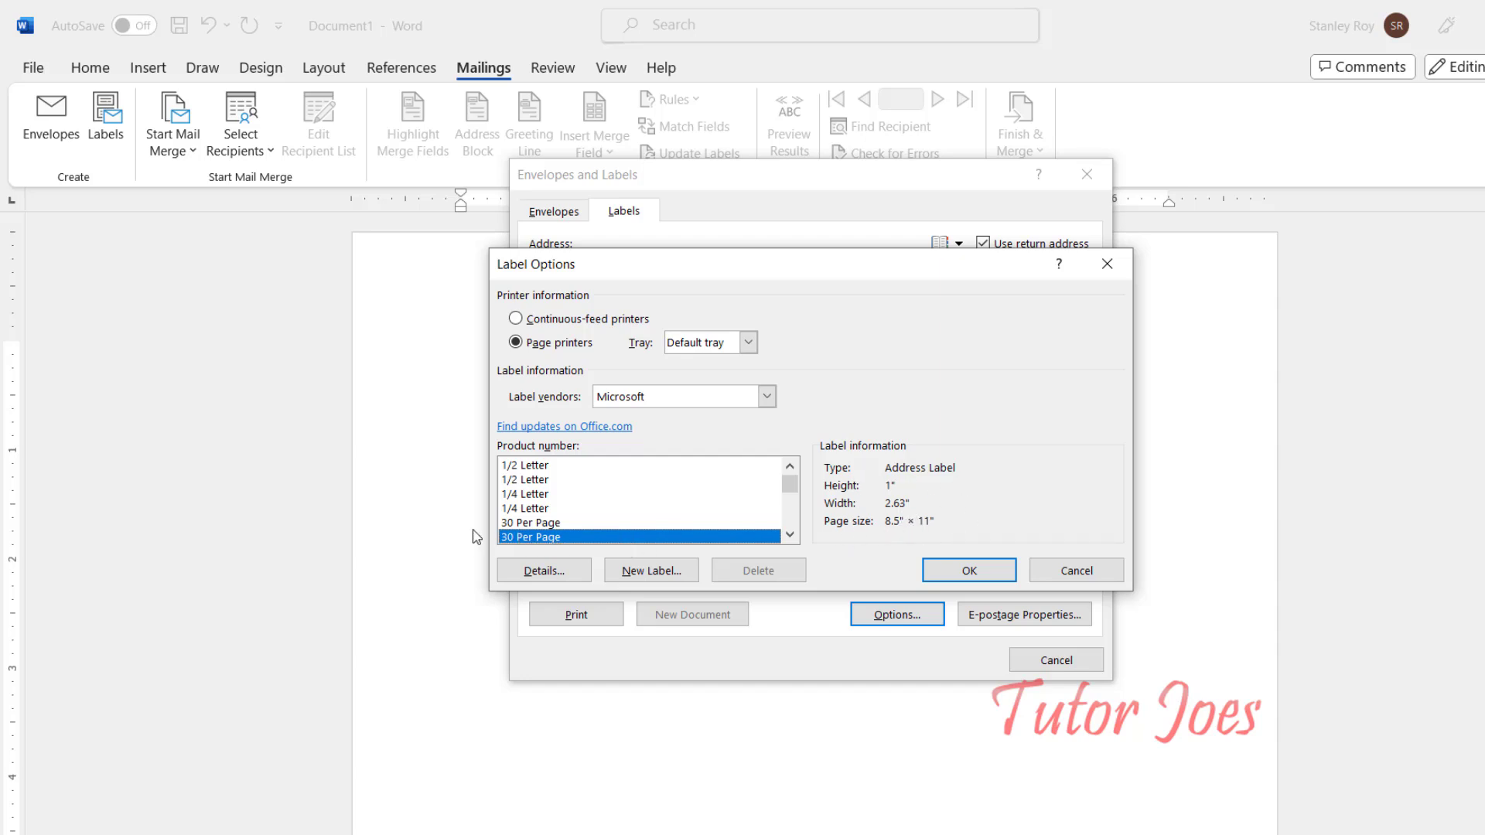
{"action": "left_click", "coordinate": [514, 524]}
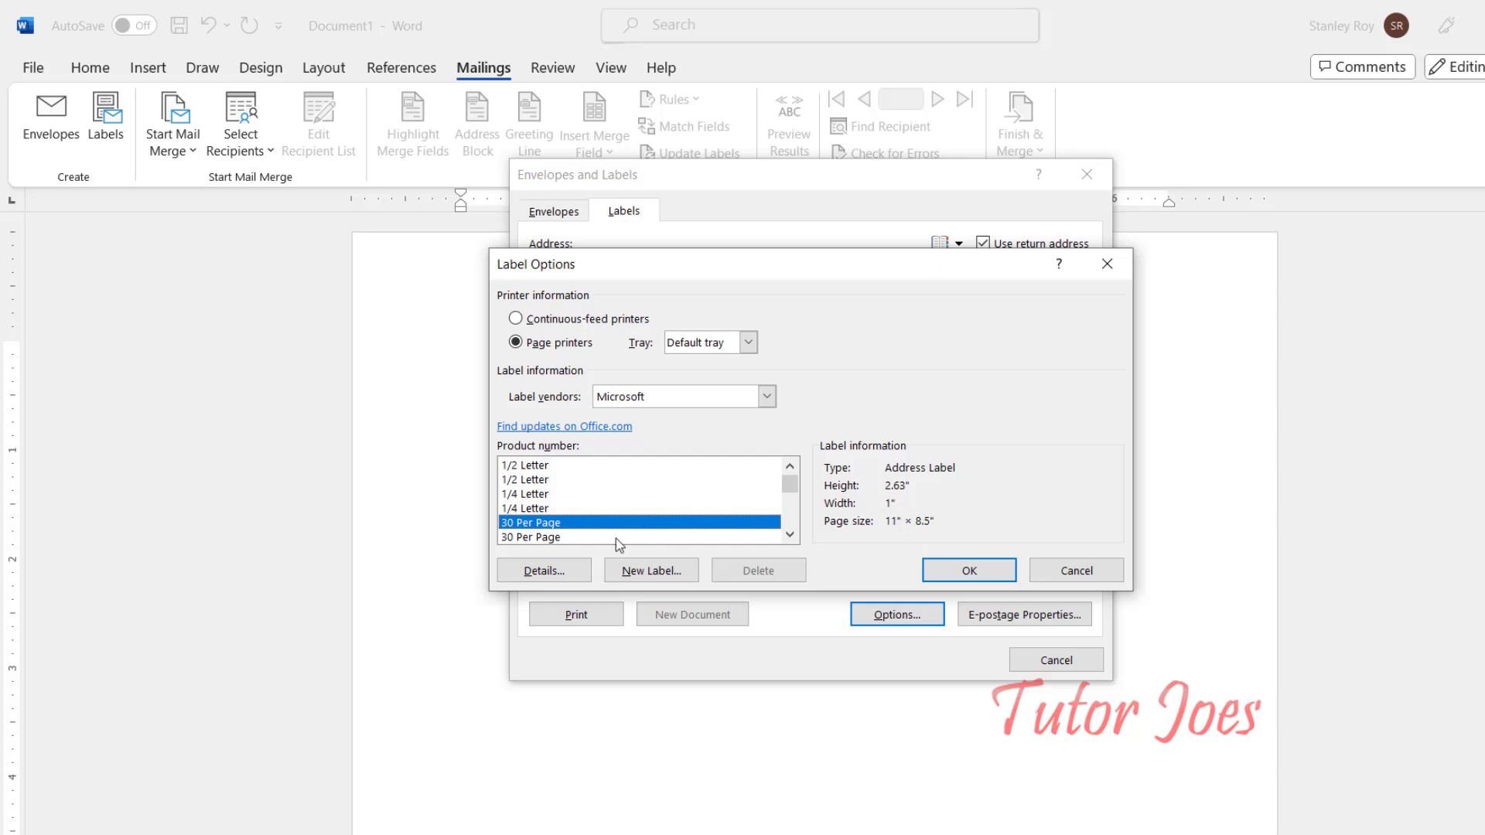
{"action": "left_click", "coordinate": [545, 537]}
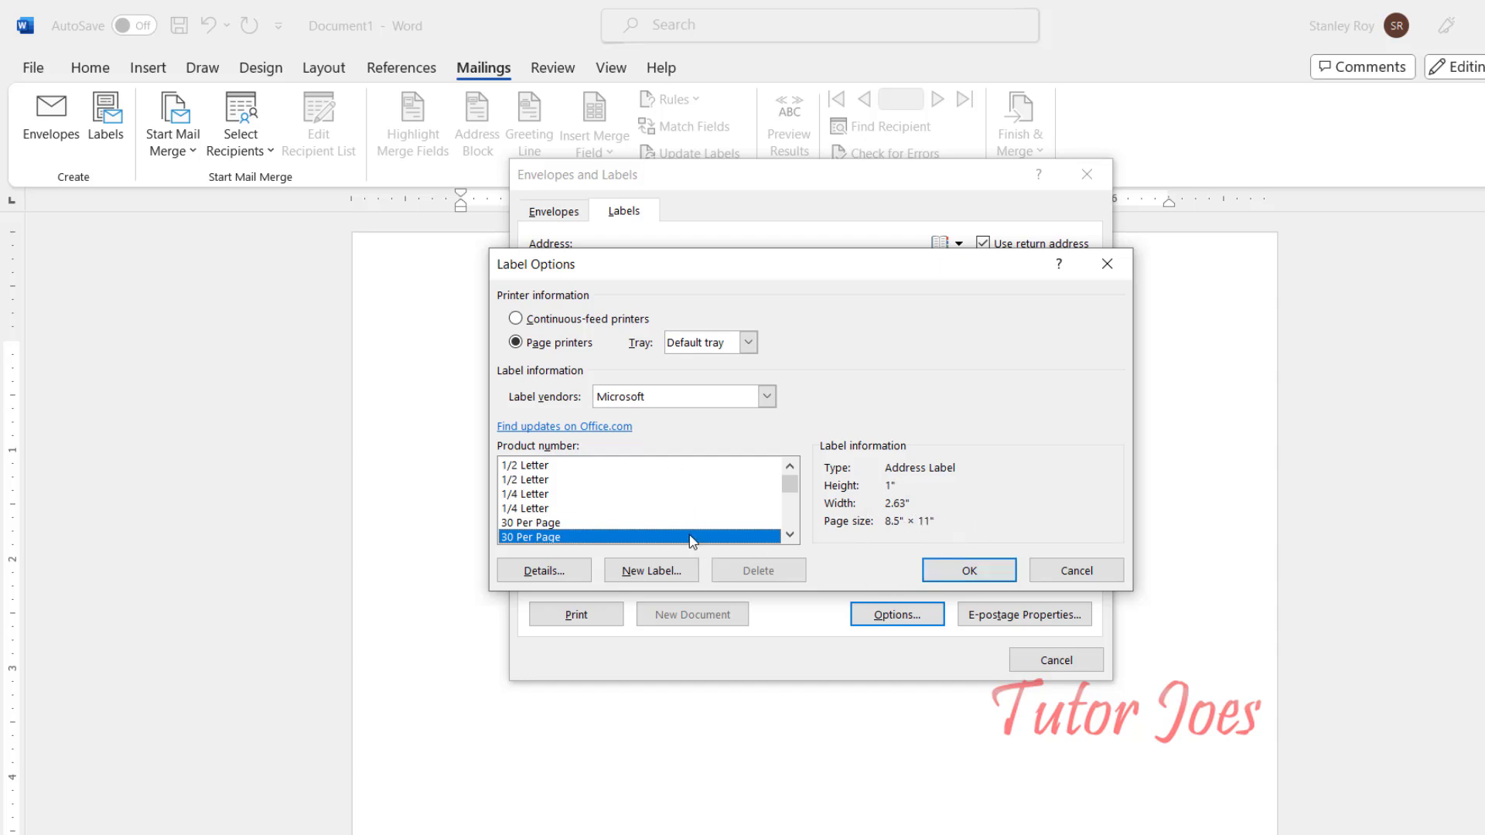
{"action": "left_click", "coordinate": [673, 576]}
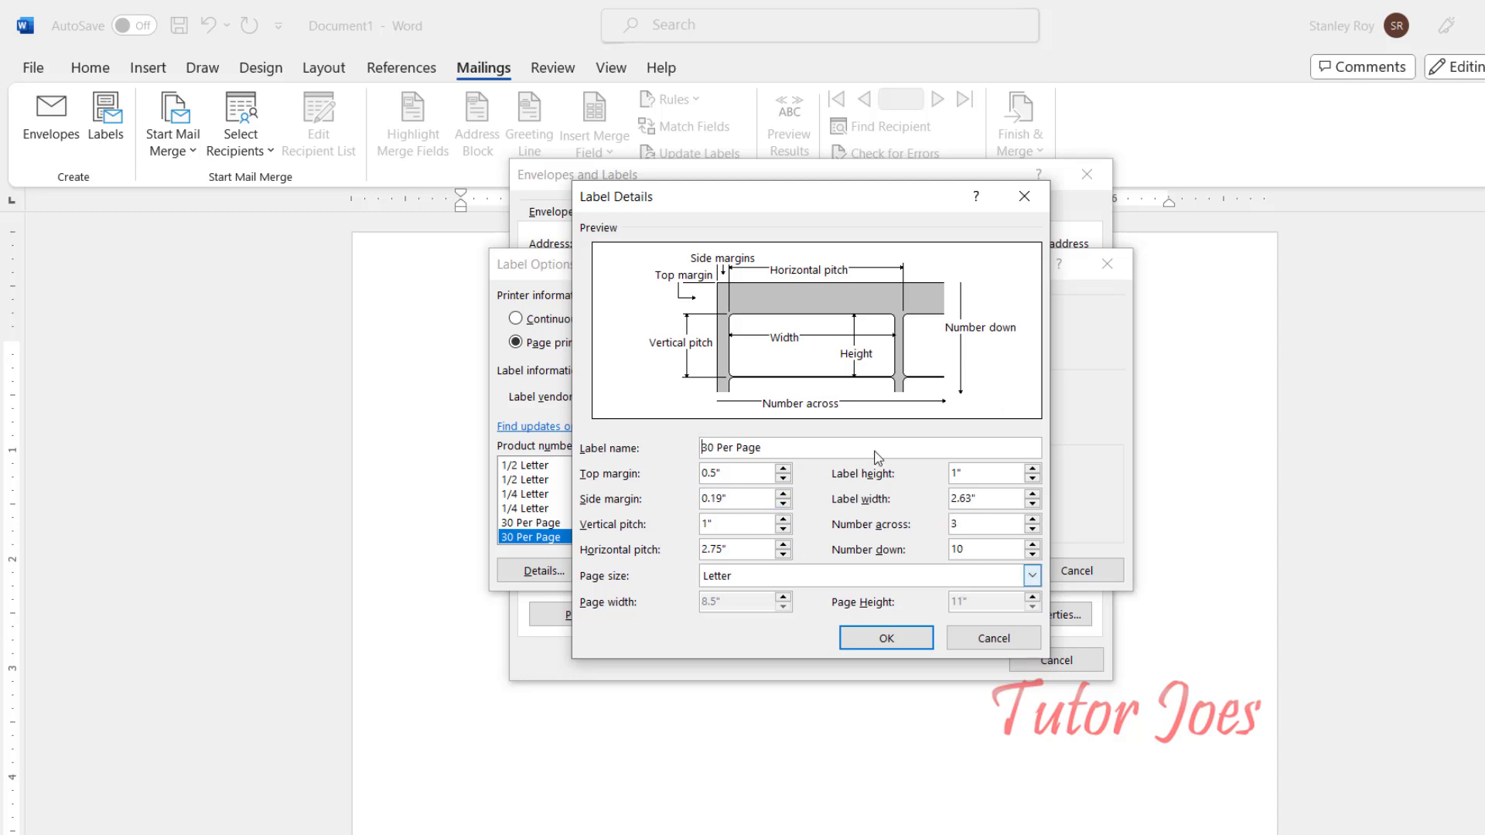
Step: Discard the custom label, review the 30 Per Page measurements, and apply that label
{"action": "left_click", "coordinate": [1042, 201]}
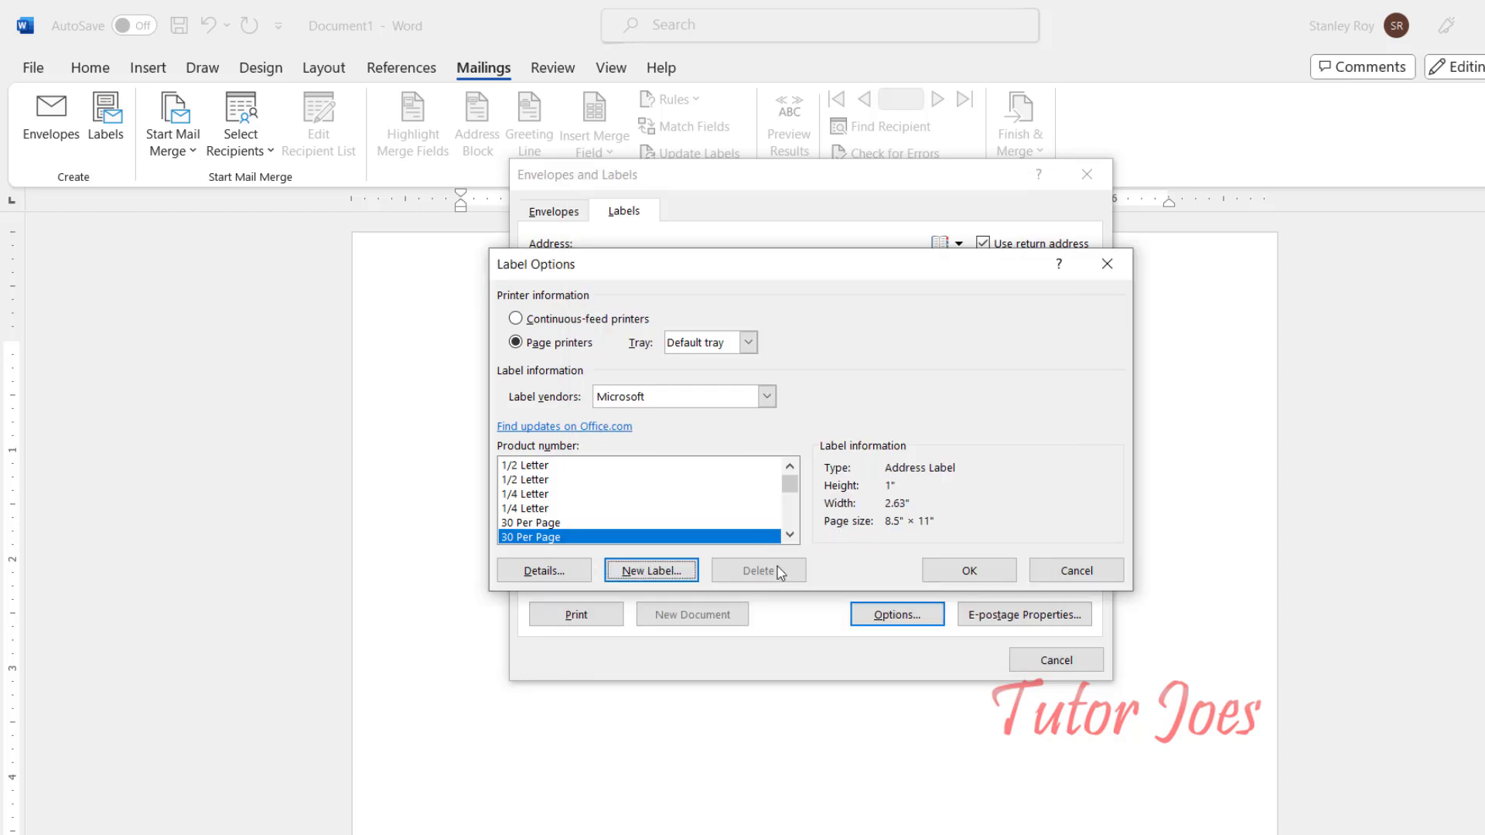
{"action": "left_click", "coordinate": [541, 577]}
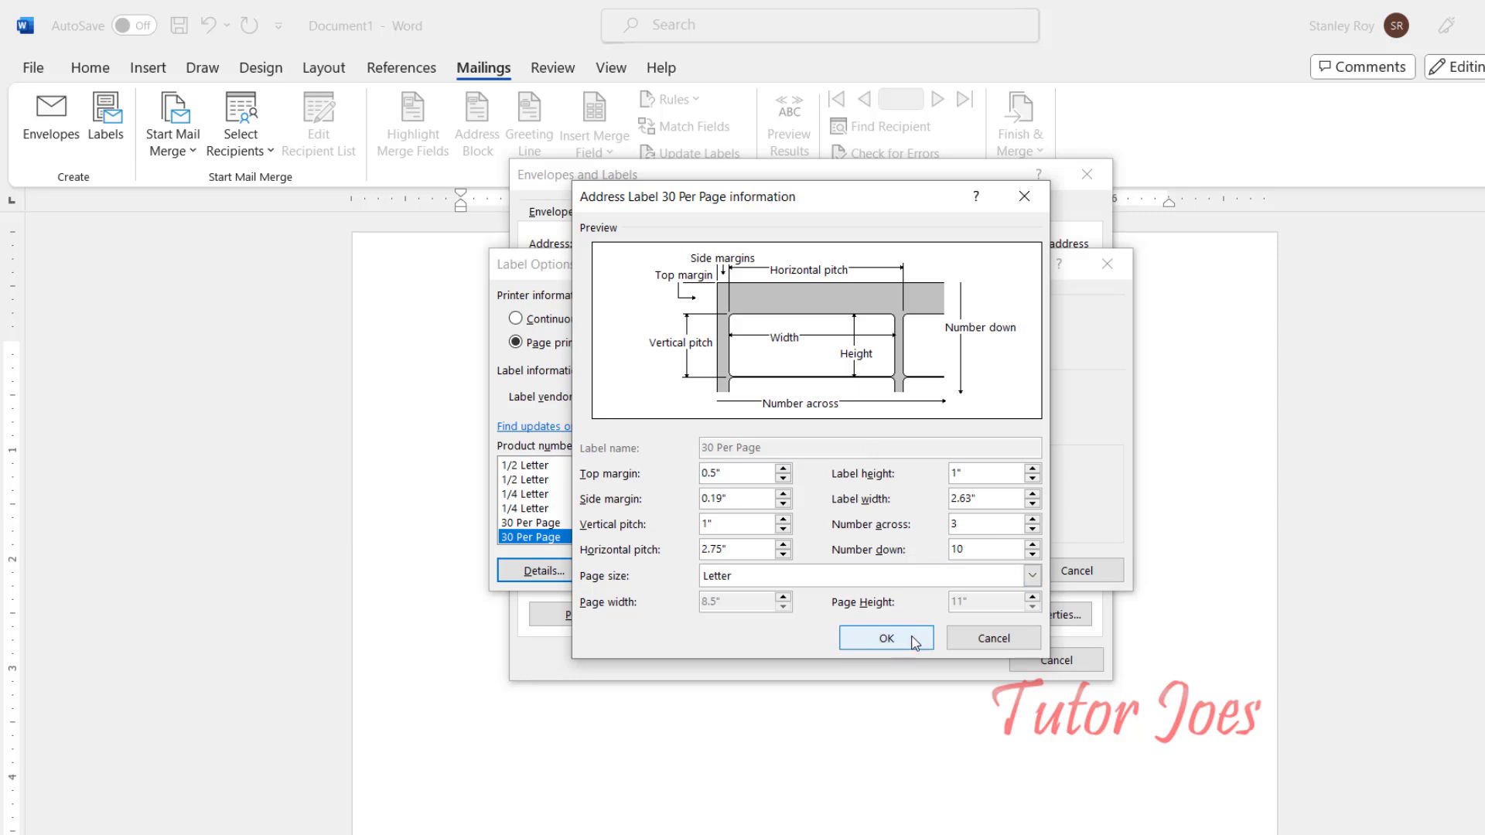
{"action": "left_click", "coordinate": [886, 639]}
{"action": "left_click", "coordinate": [966, 570]}
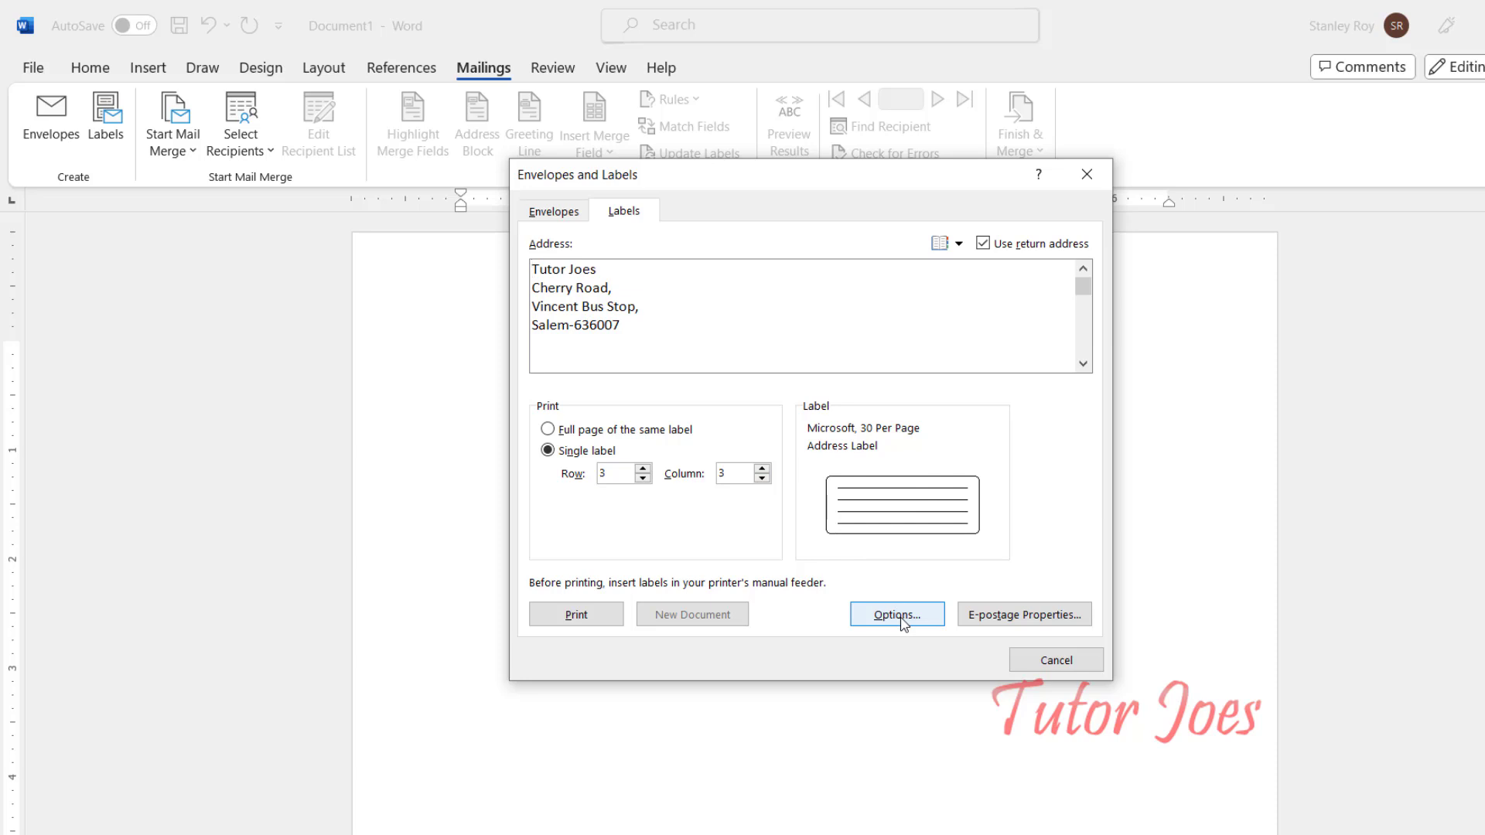
Step: Recheck the 30 Per Page label details in Label Options, then close without changes
{"action": "left_click", "coordinate": [905, 516]}
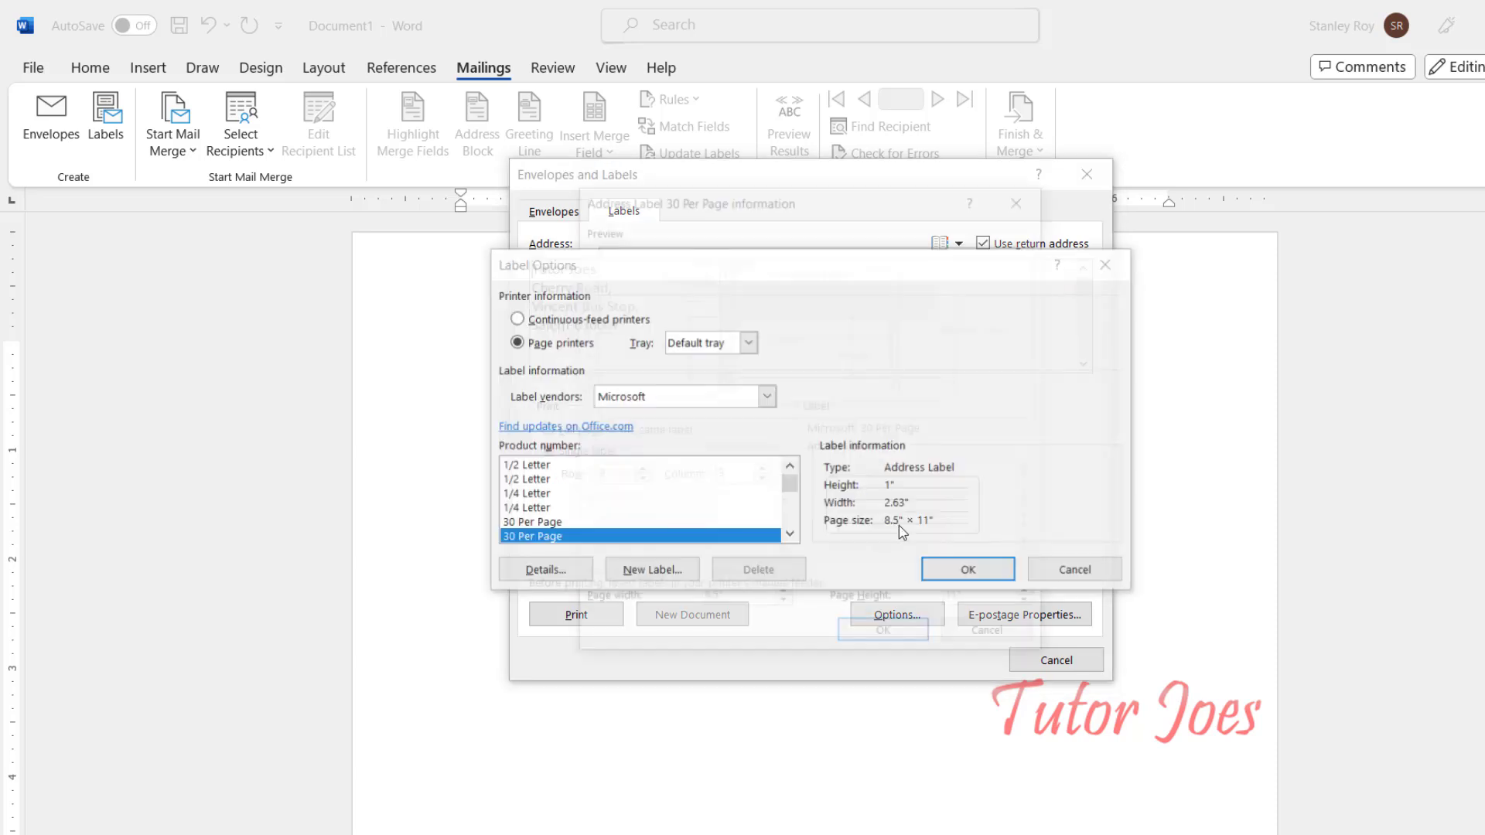
{"action": "left_click", "coordinate": [533, 571]}
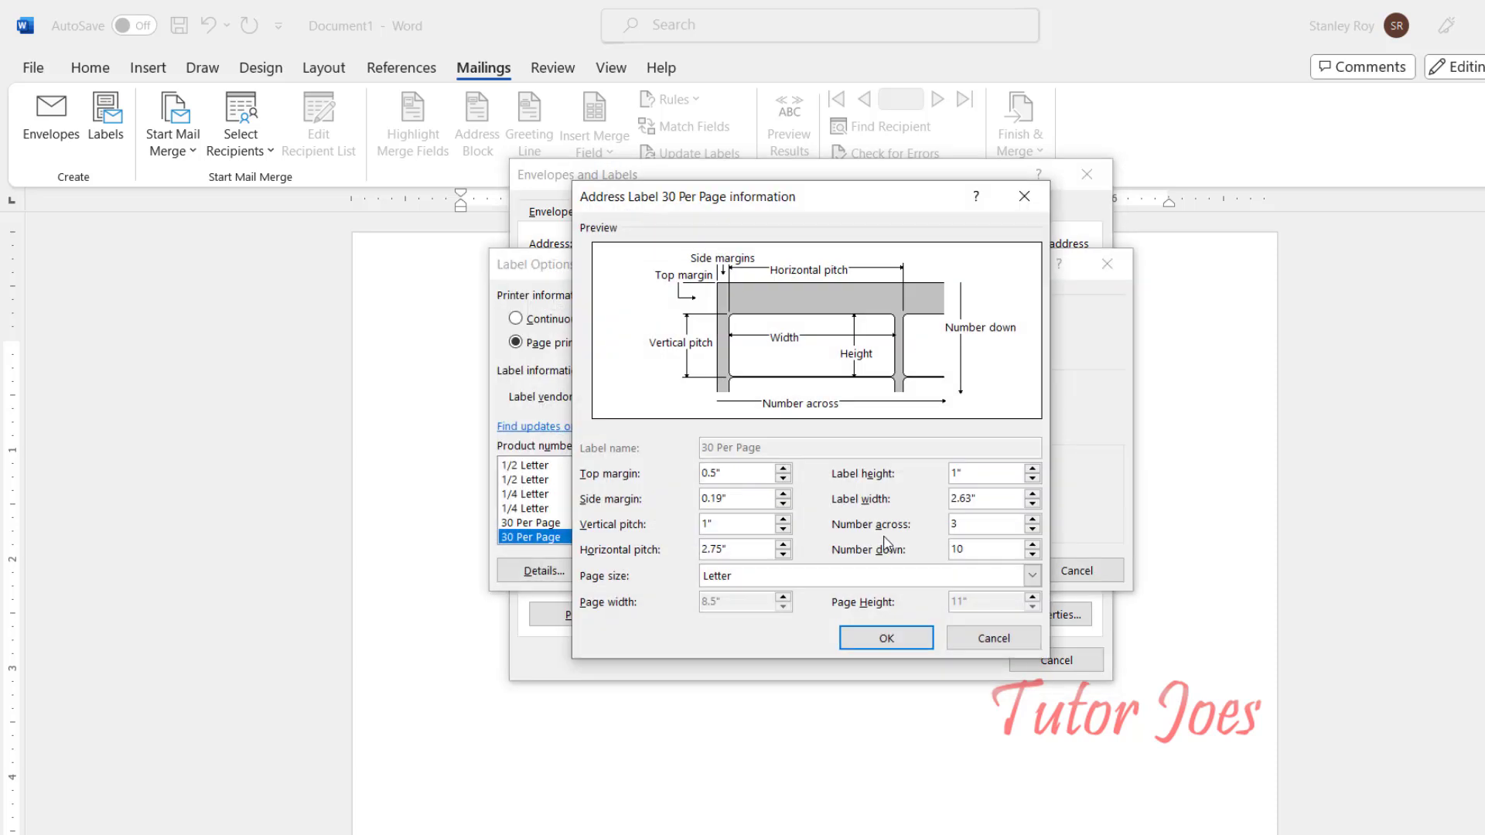
{"action": "left_click", "coordinate": [1021, 195]}
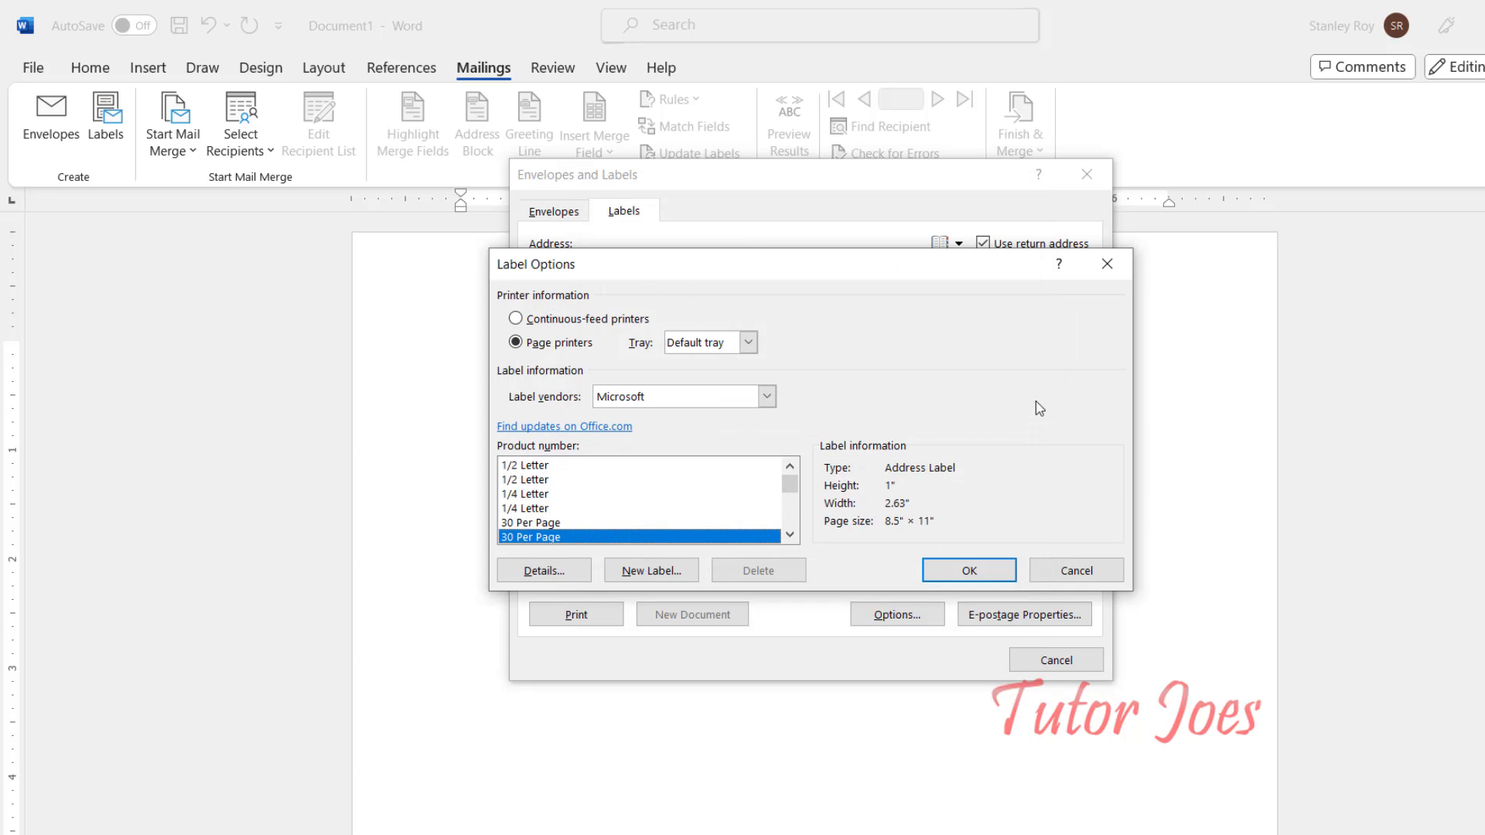
{"action": "left_click", "coordinate": [1106, 264]}
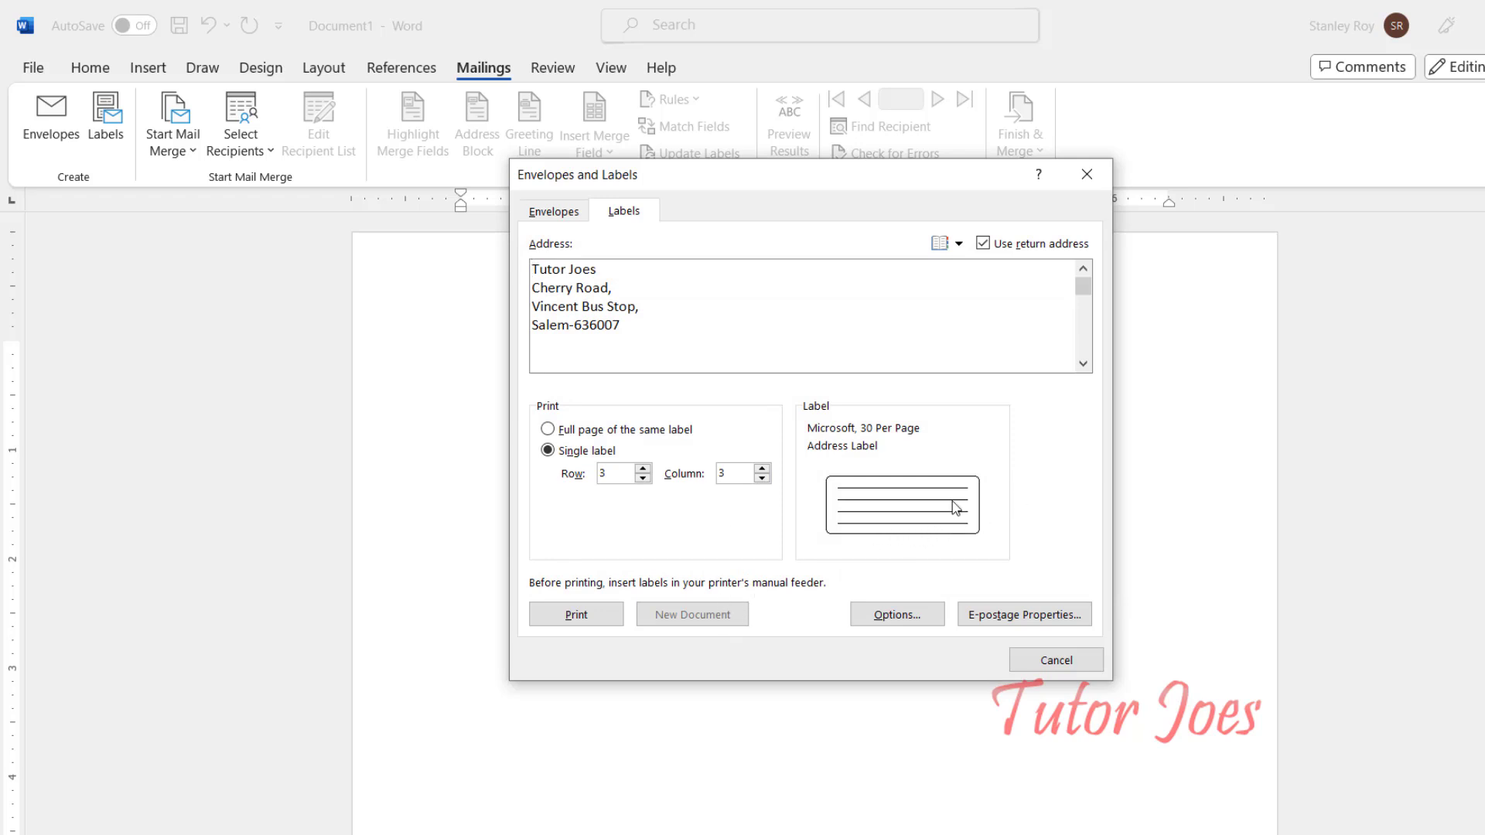
Step: Generate a new document with a full page of identical return-address labels and review the sheet
{"action": "left_click", "coordinate": [659, 431]}
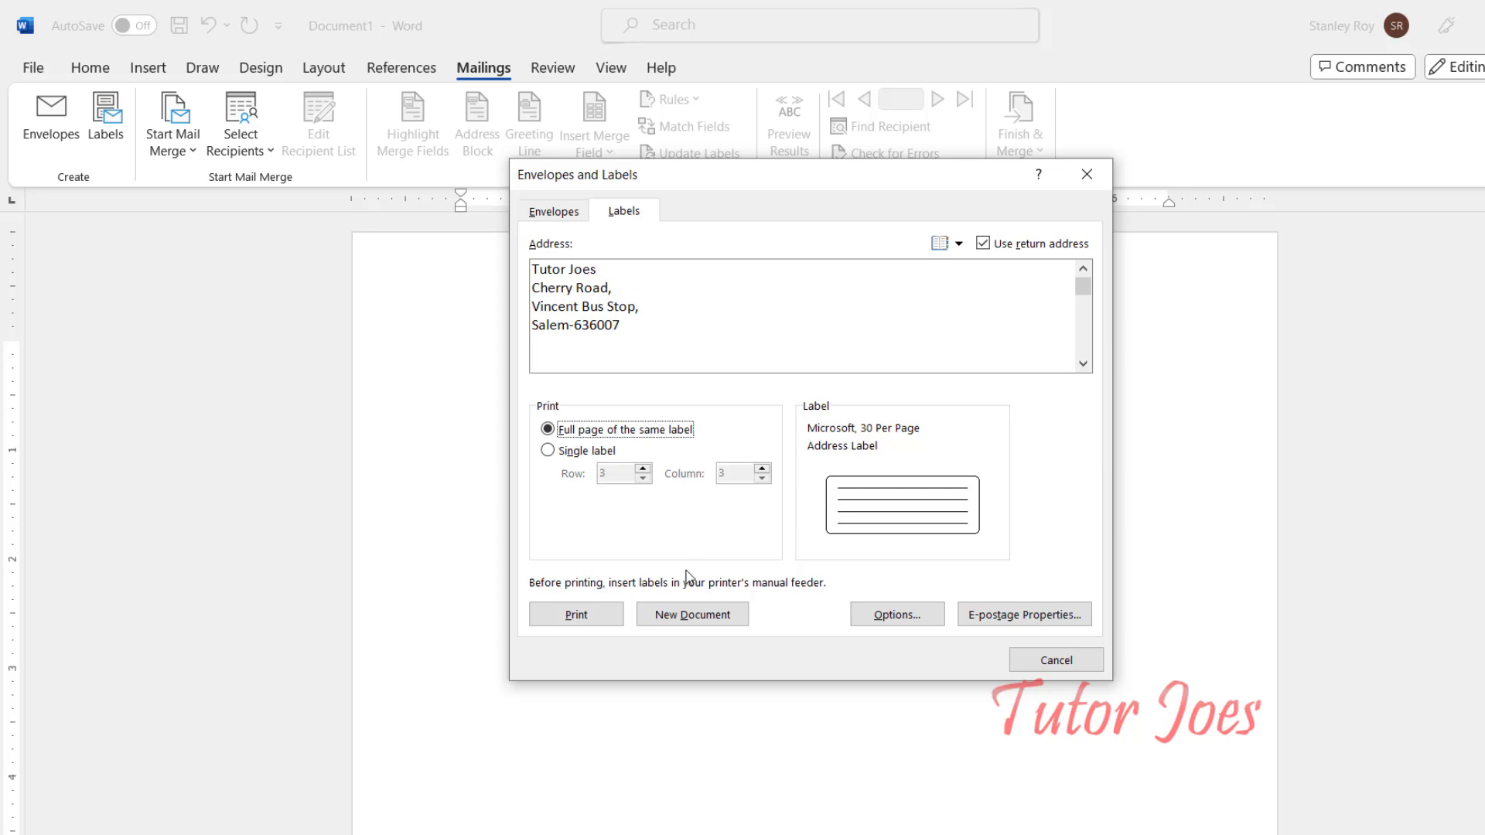
{"action": "left_click", "coordinate": [708, 618]}
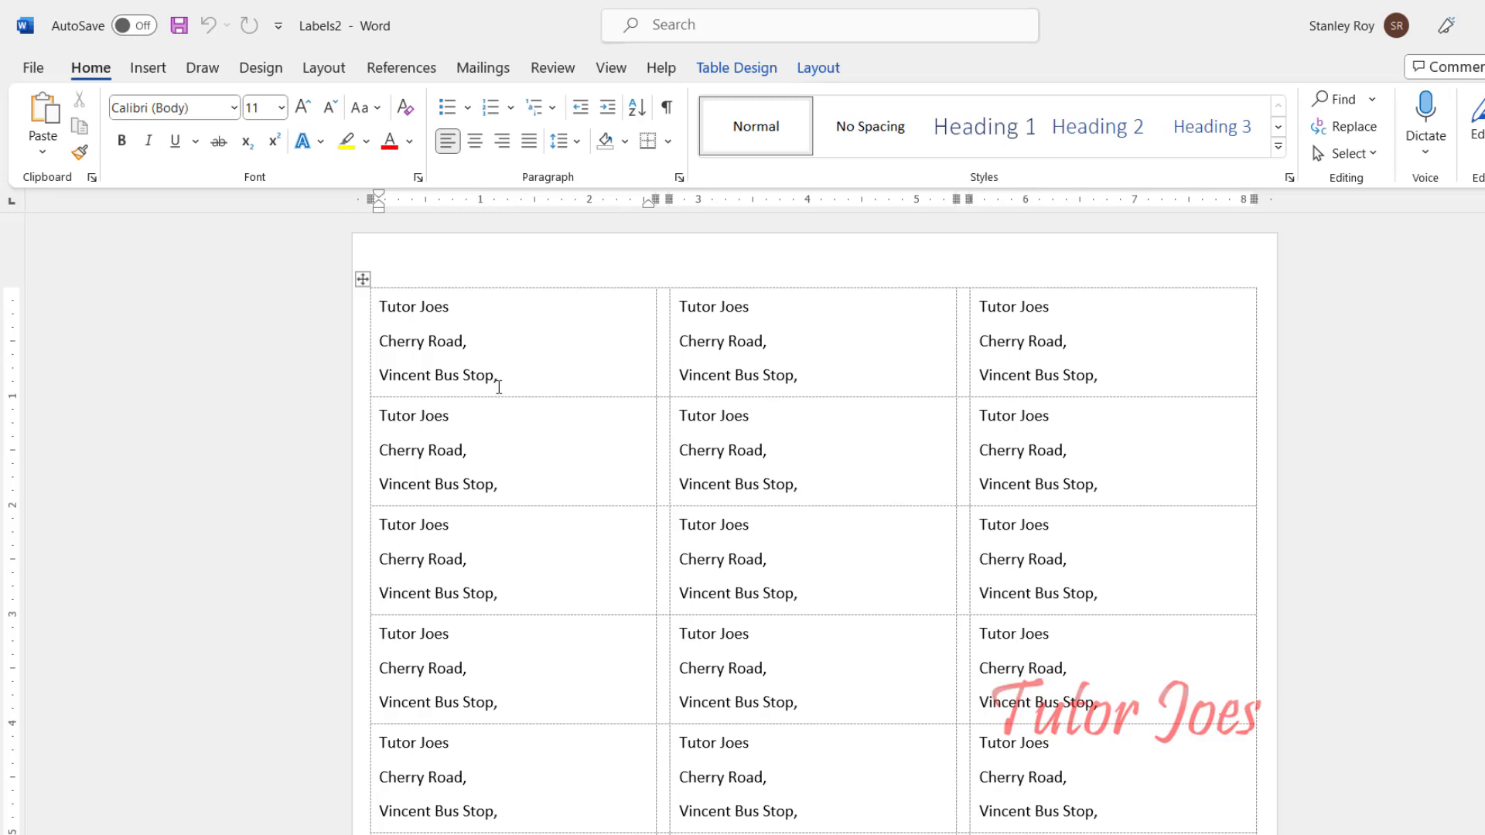
{"action": "scroll", "coordinate": [761, 442], "scroll_direction": "down", "scroll_amount": 7}
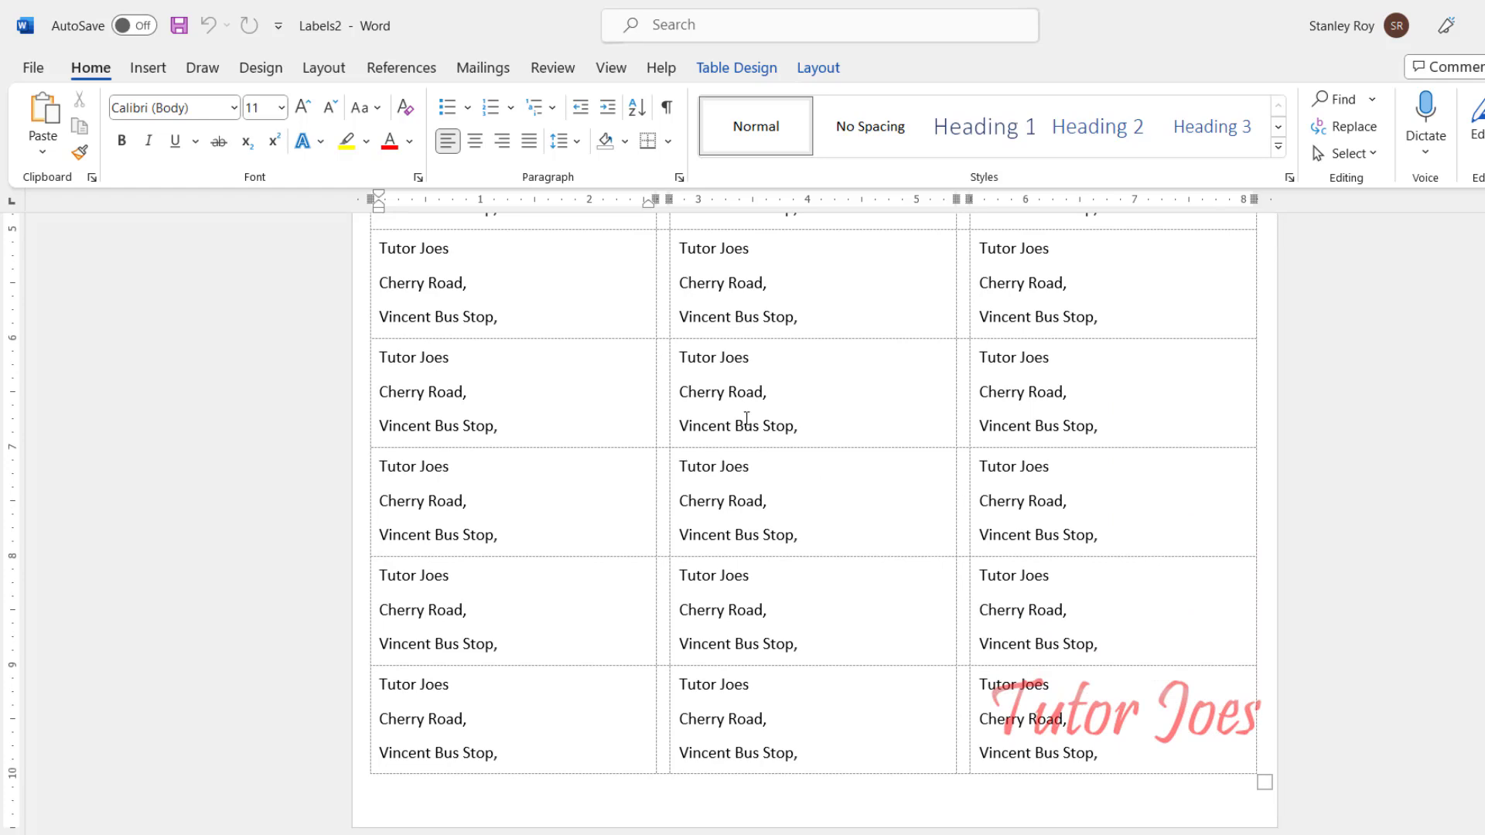
{"action": "scroll", "coordinate": [746, 418], "scroll_direction": "down", "scroll_amount": 5}
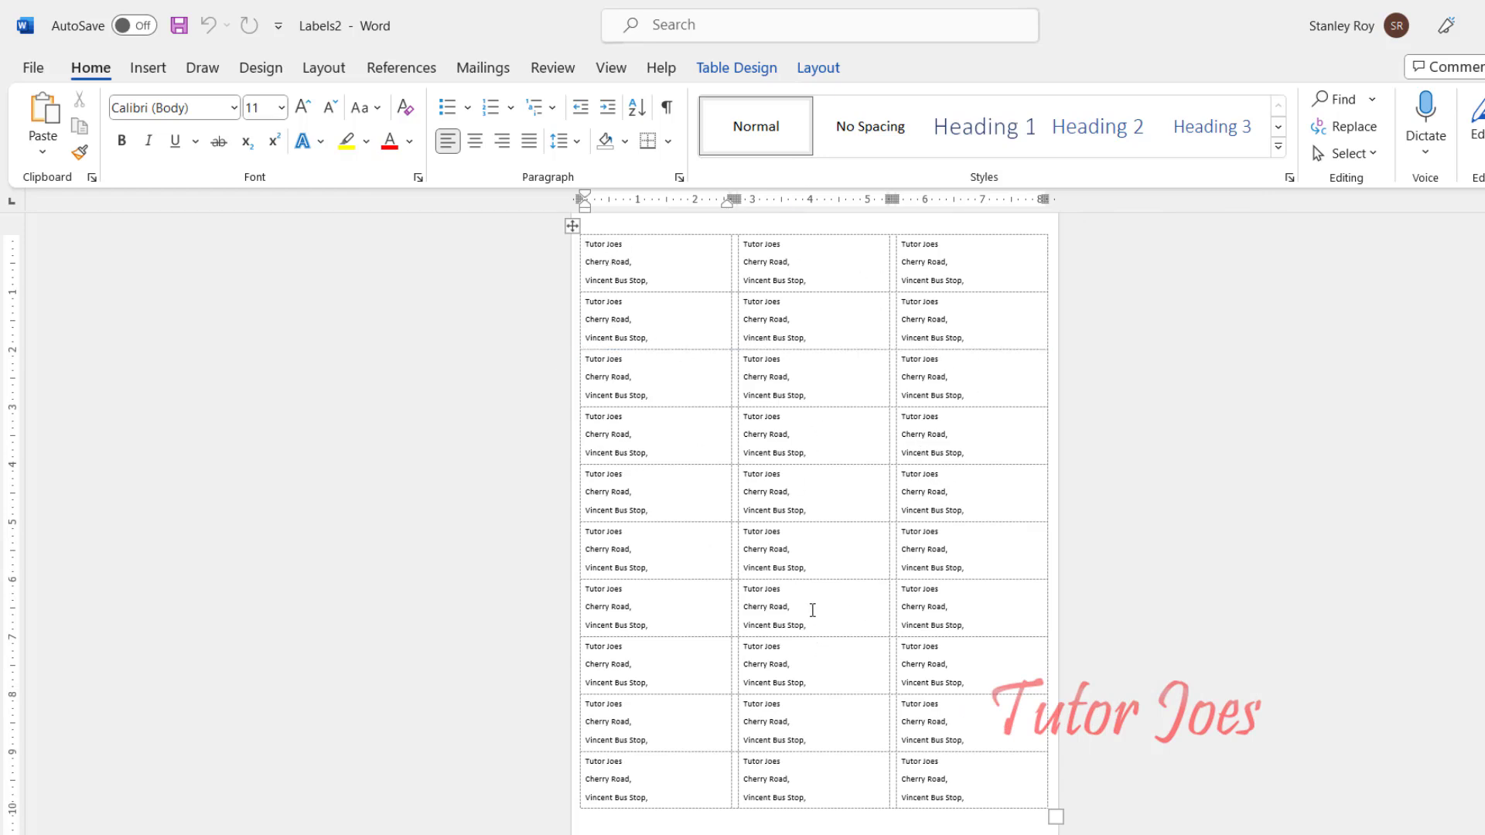
{"action": "scroll", "coordinate": [808, 603], "scroll_direction": "up", "scroll_amount": 8}
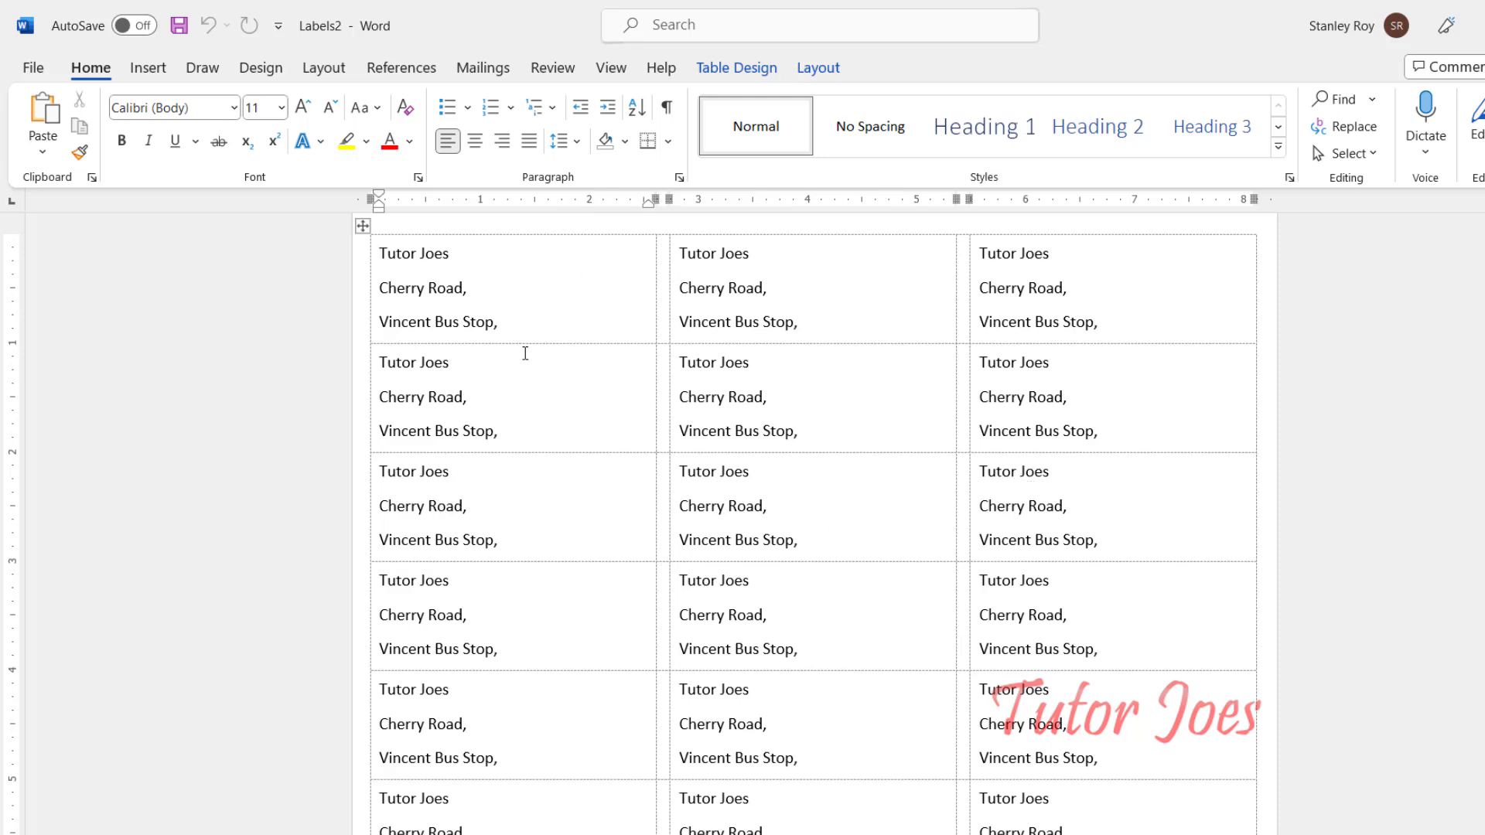
{"action": "left_click", "coordinate": [480, 72]}
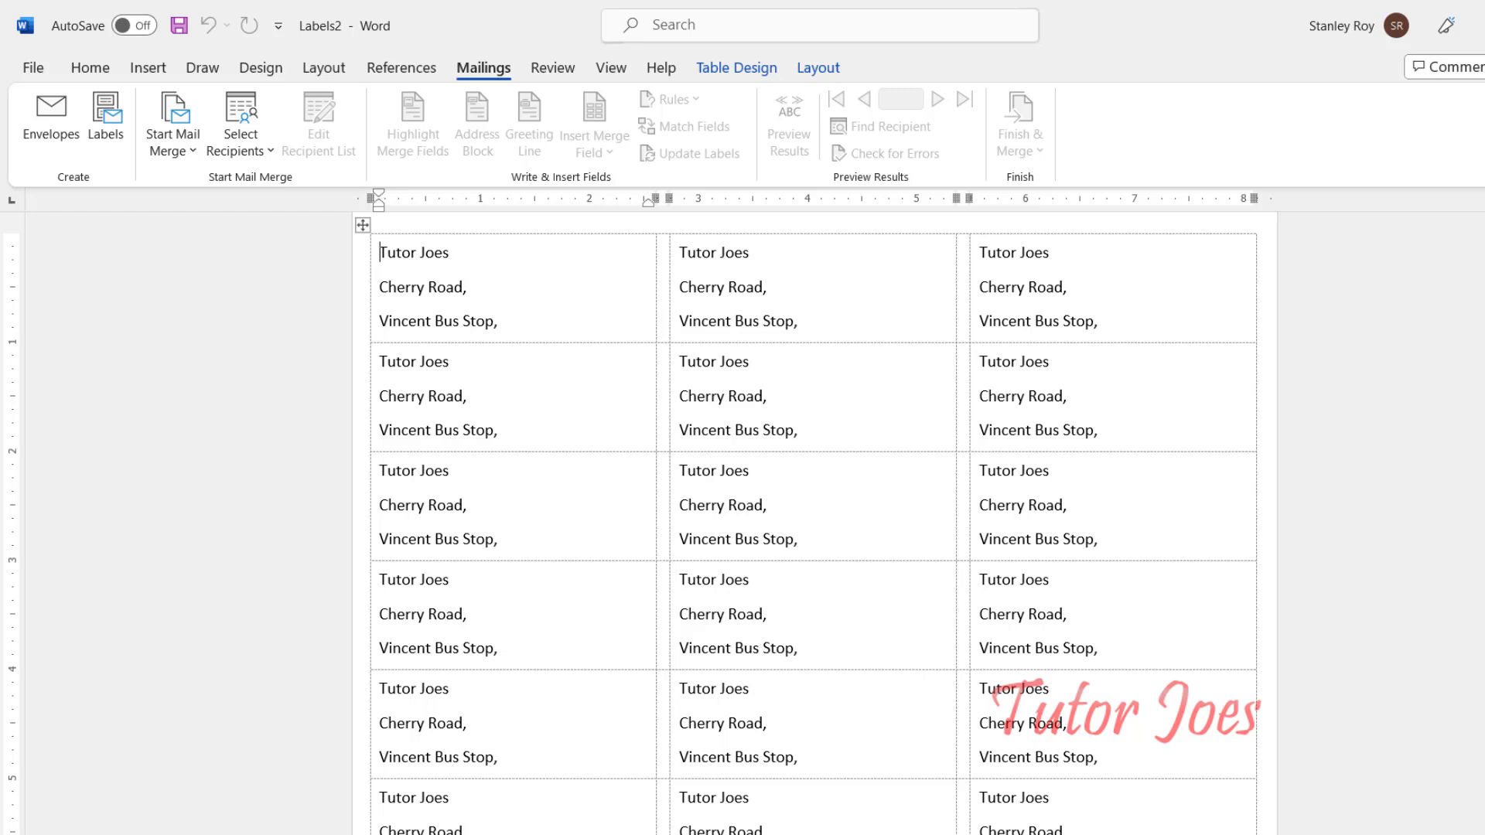
Step: Close Labels2 without saving and list the Start Mail Merge document types
{"action": "key", "text": "ctrl+w"}
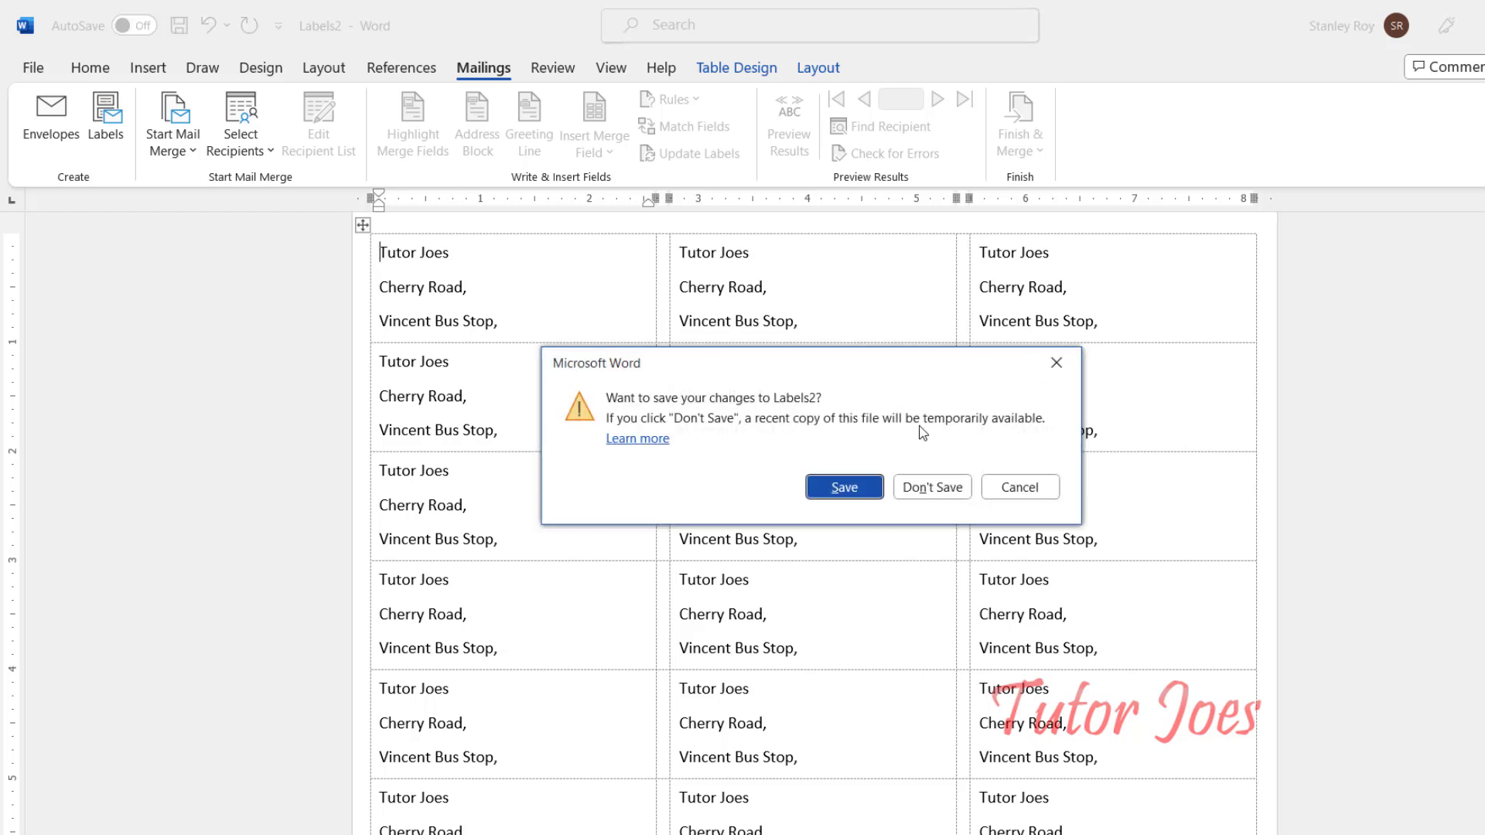
{"action": "left_click", "coordinate": [916, 489]}
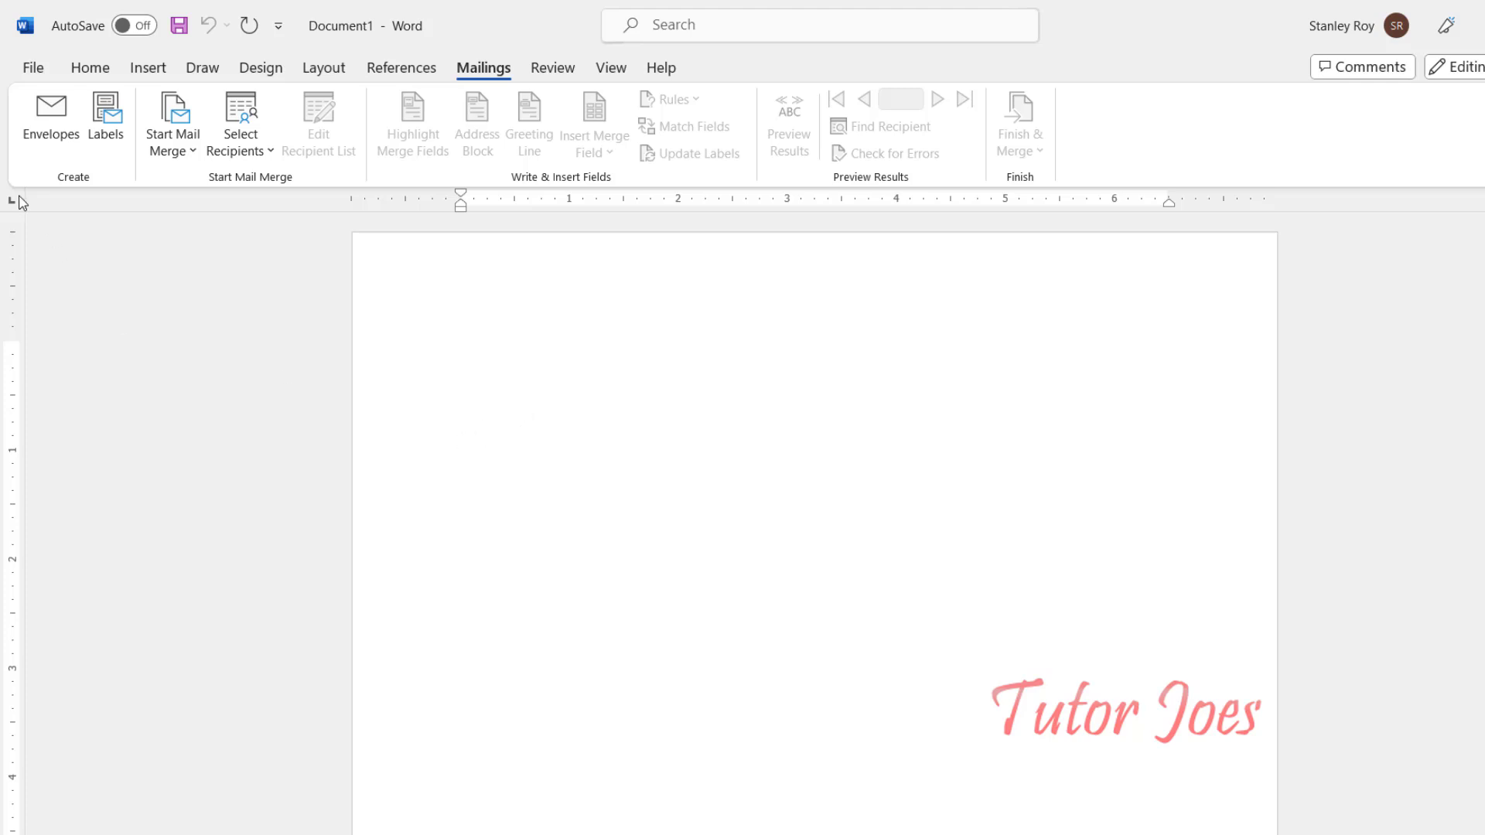
{"action": "left_click", "coordinate": [182, 152]}
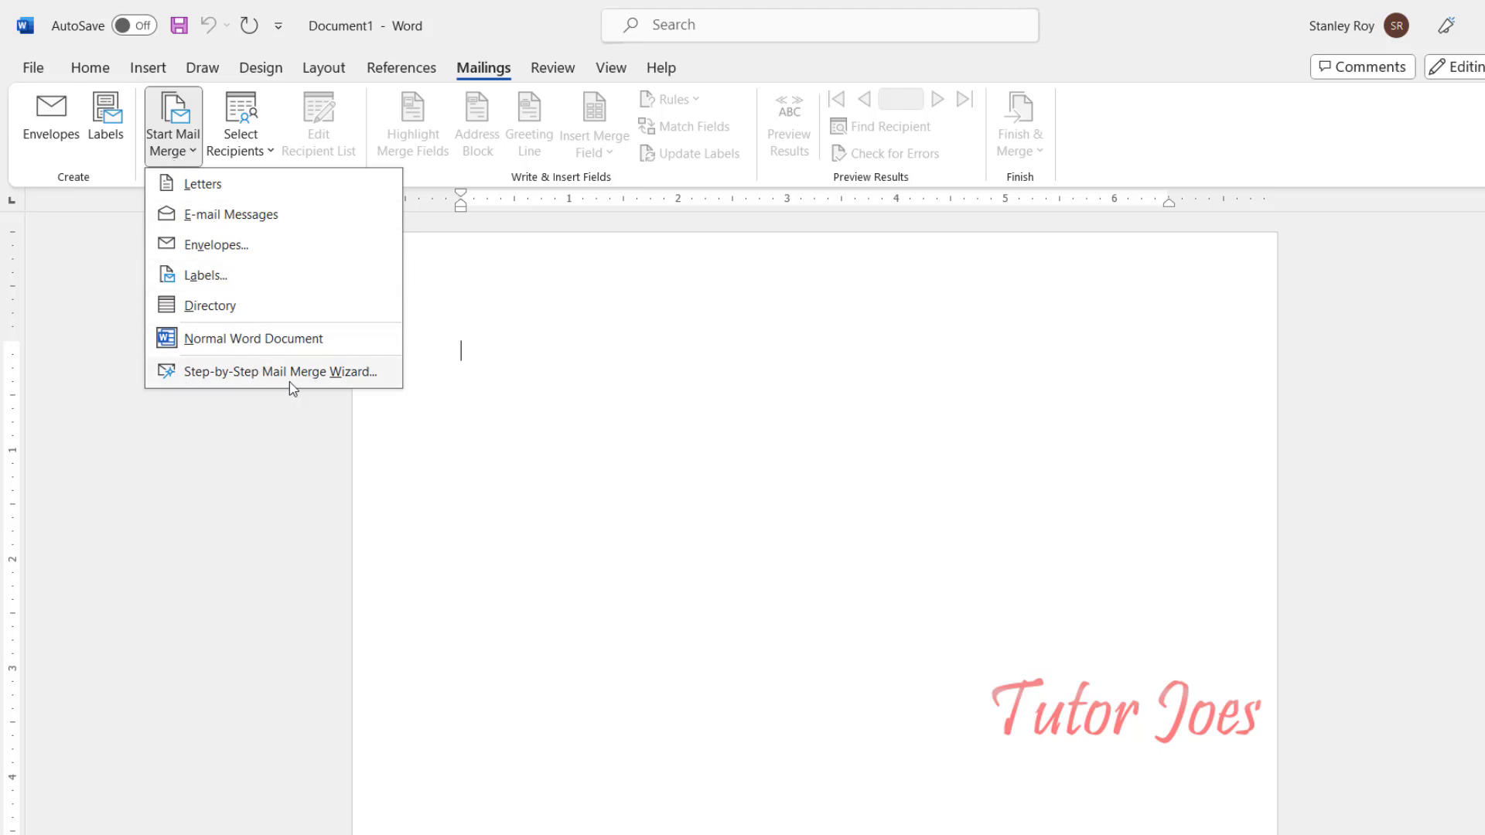
Step: Run the Mail Merge wizard for labels using Microsoft 30 Per Page, advancing to recipient selection
{"action": "left_click", "coordinate": [353, 373]}
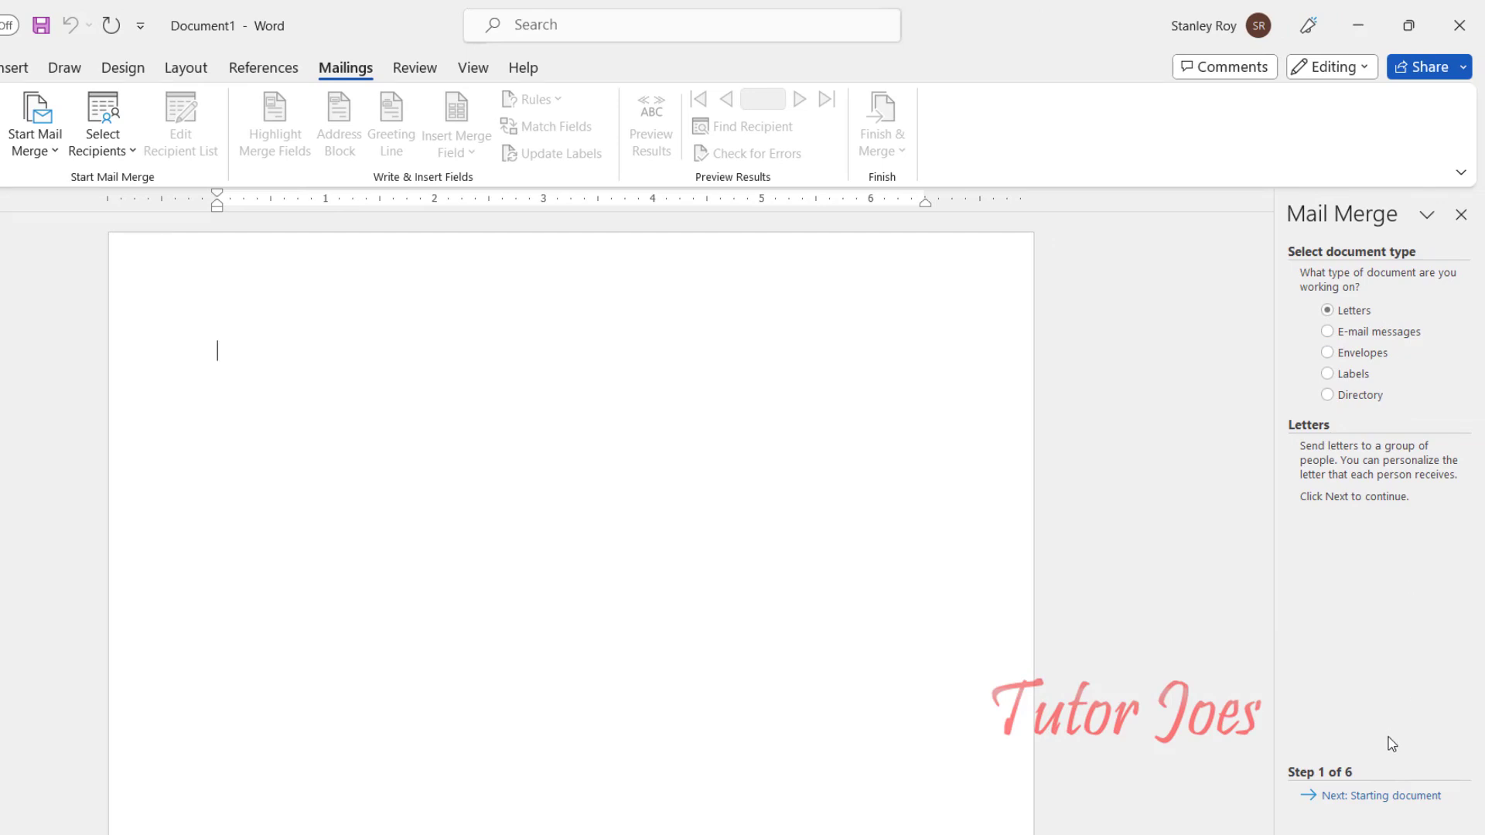
{"action": "left_click", "coordinate": [1352, 378]}
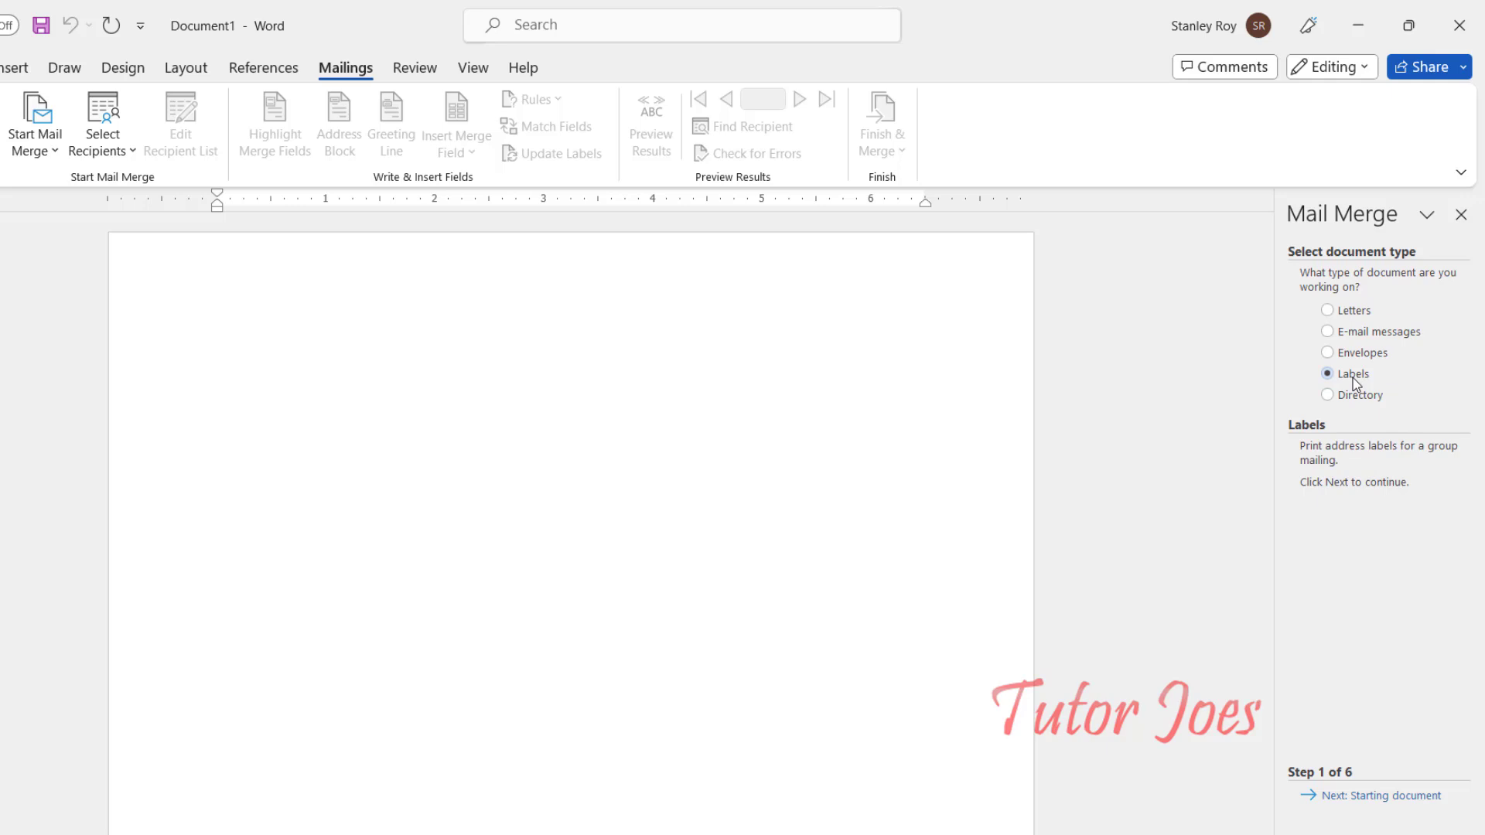
{"action": "left_click", "coordinate": [1365, 798]}
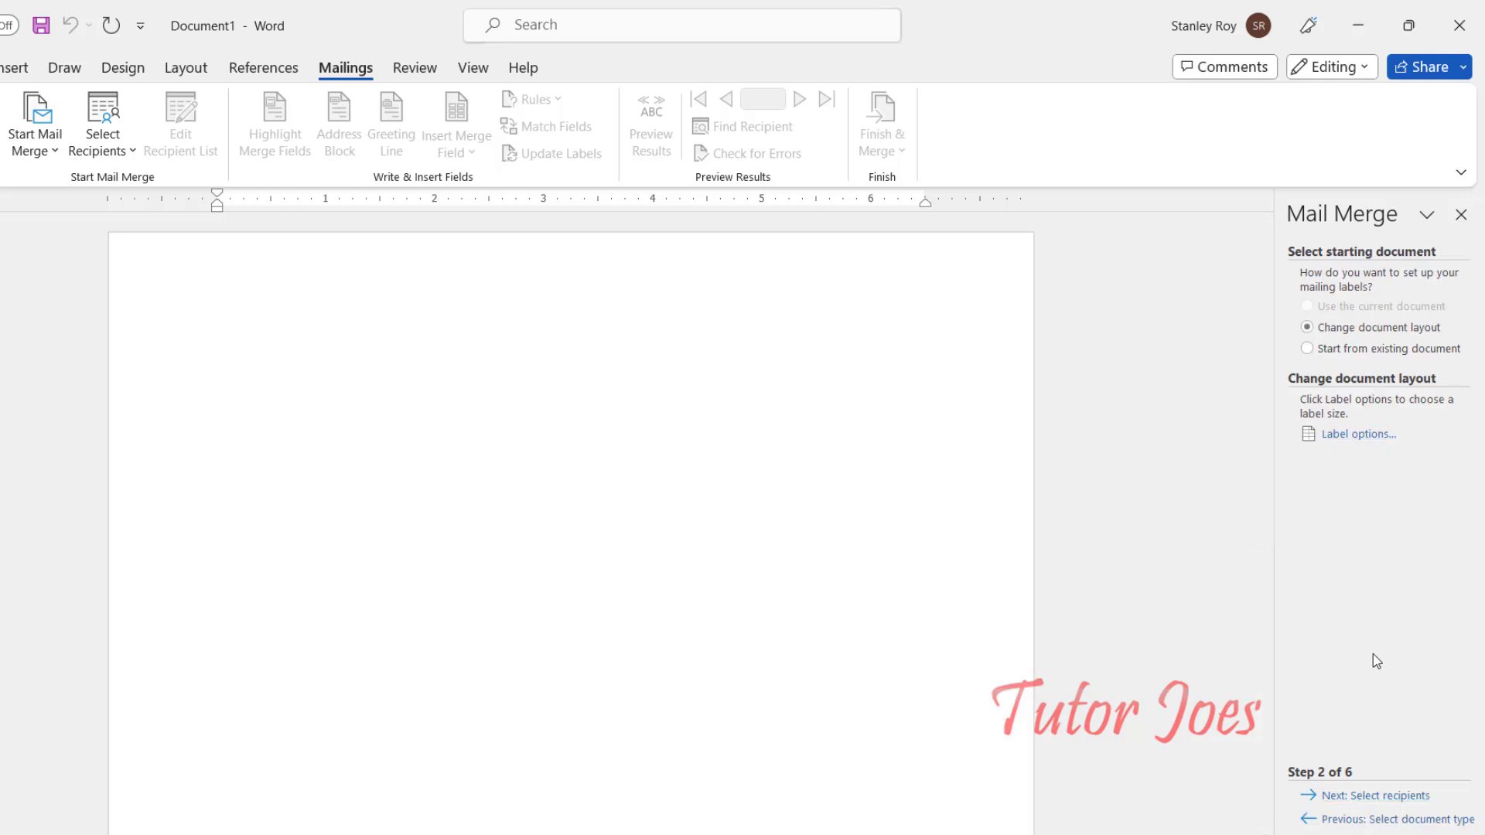
{"action": "left_click", "coordinate": [1356, 436]}
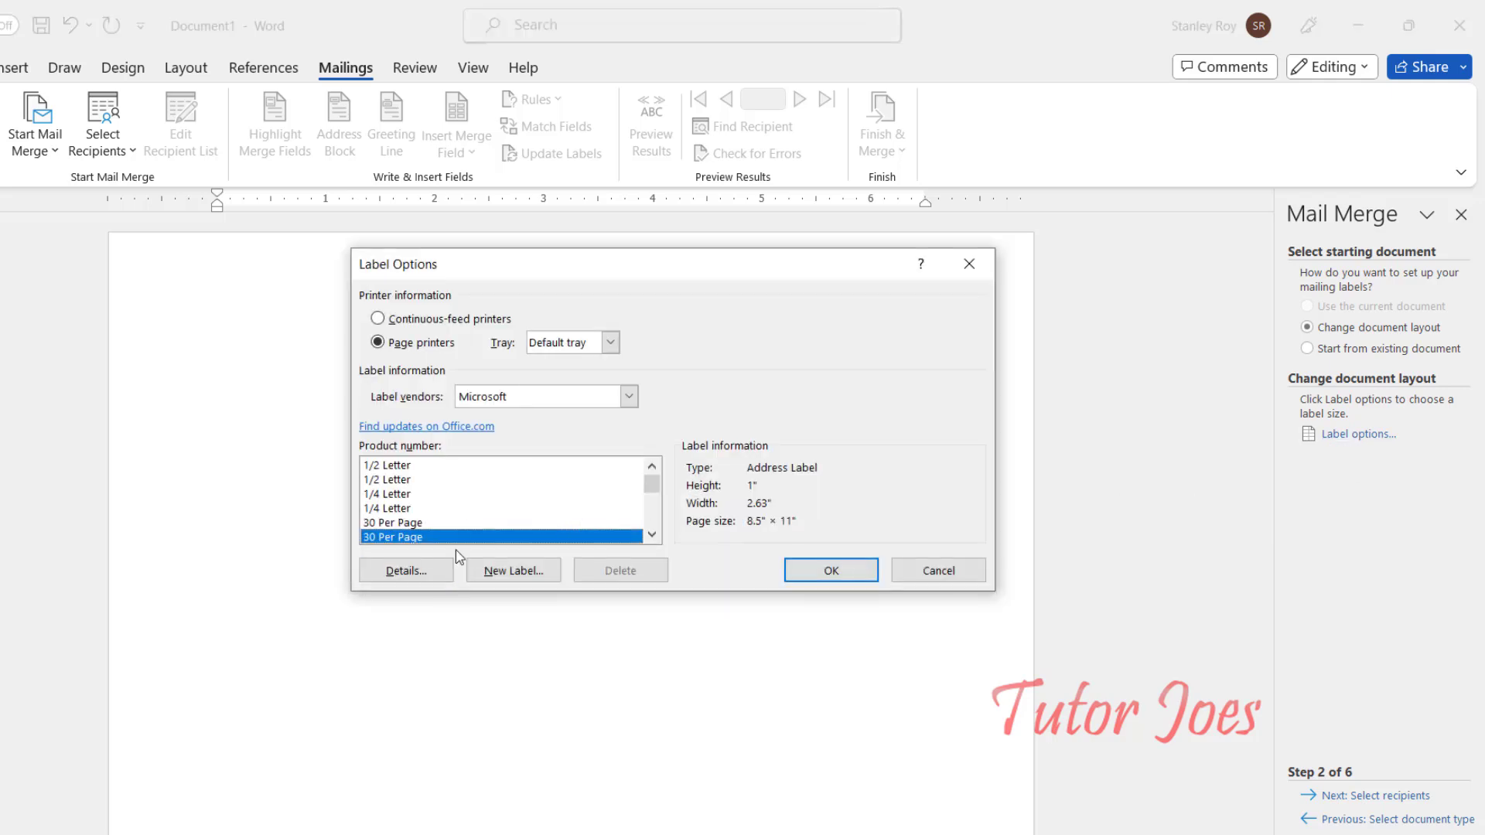
{"action": "left_click", "coordinate": [851, 585]}
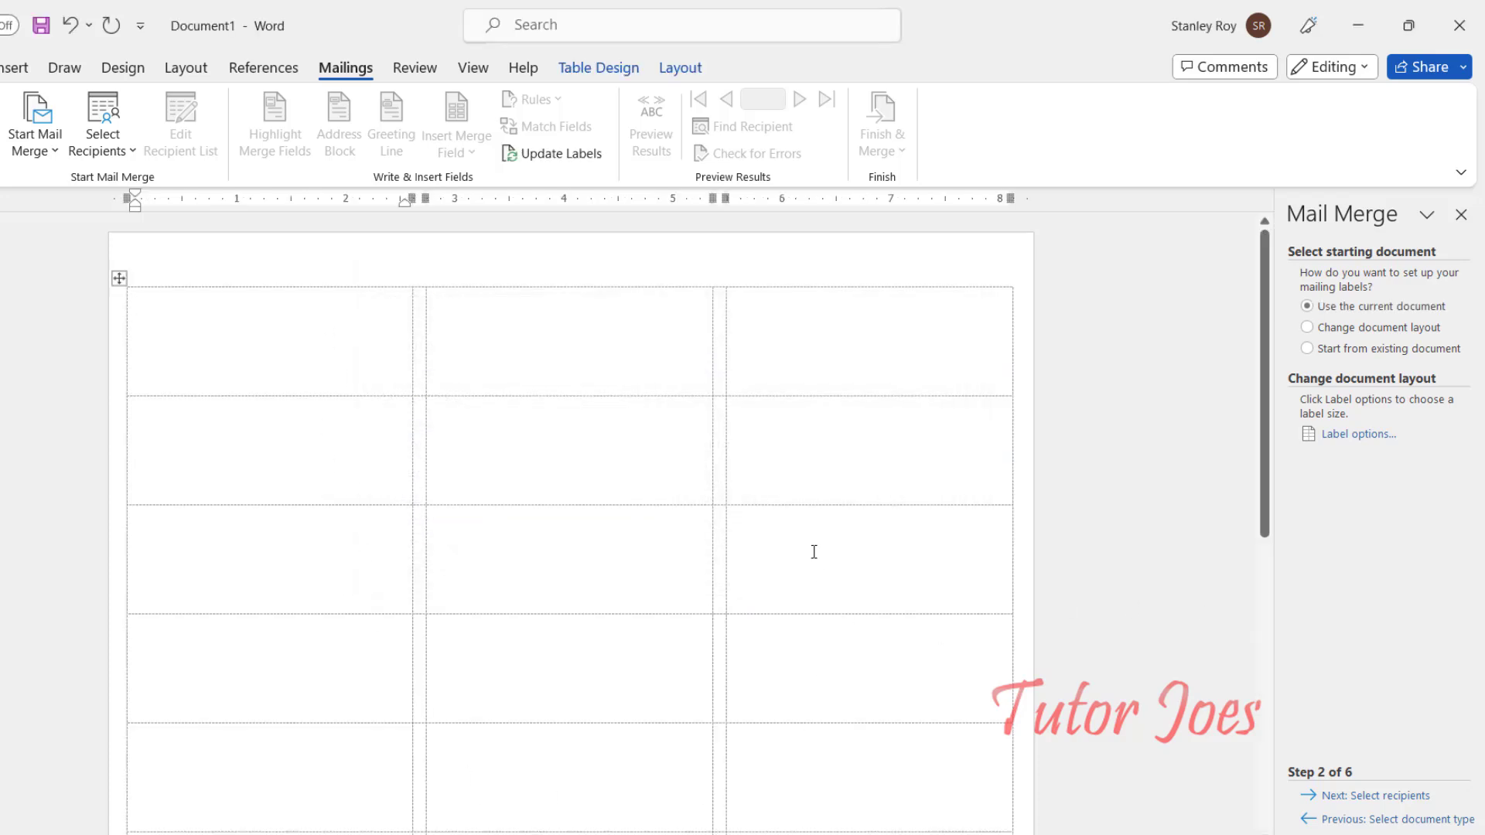
{"action": "left_click", "coordinate": [1383, 798]}
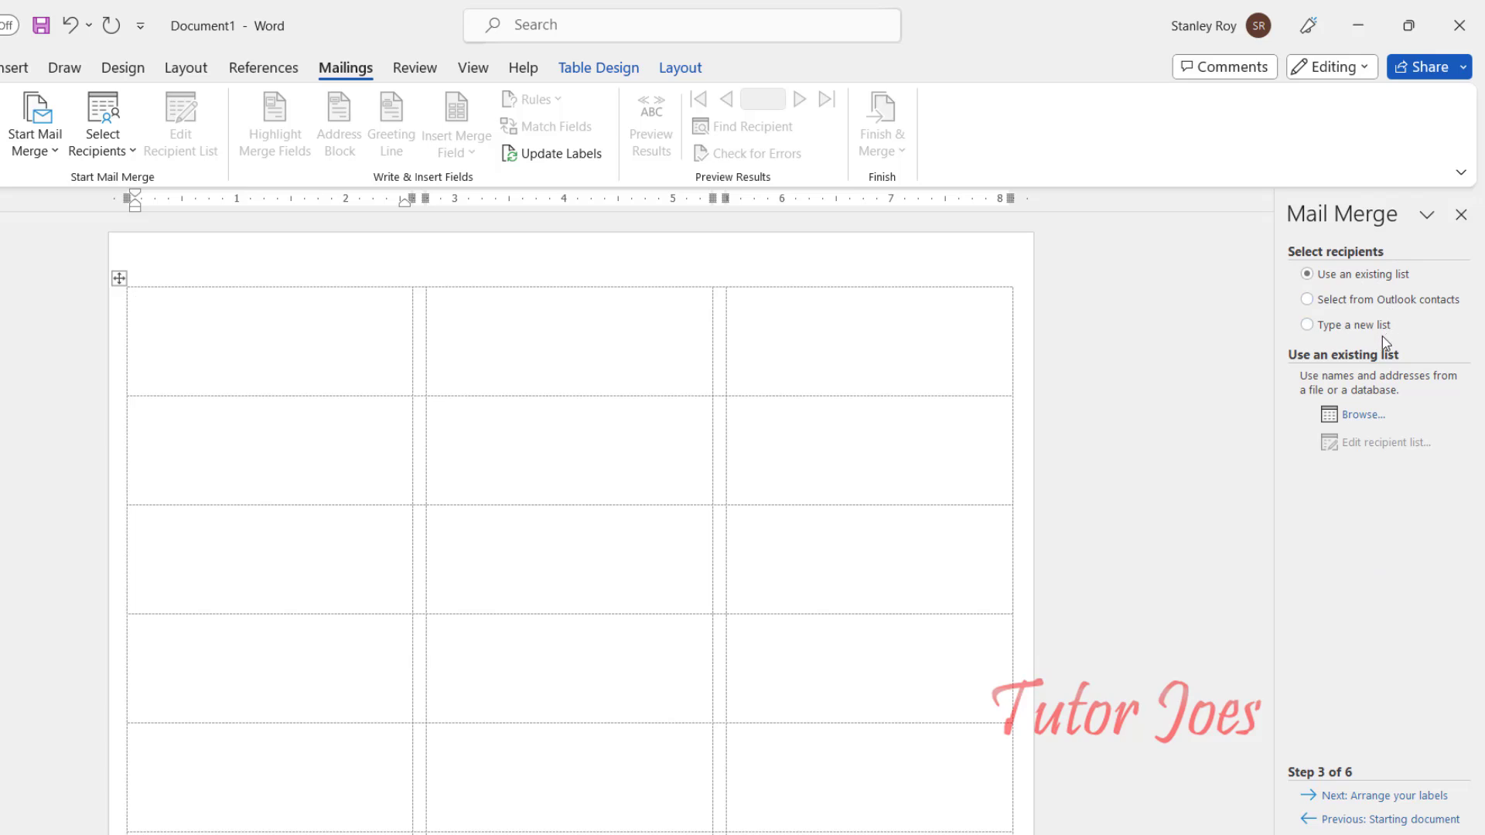
Step: Load users.mdb from the Desktop as the recipient list and select it in Data Source
{"action": "left_click", "coordinate": [1363, 417]}
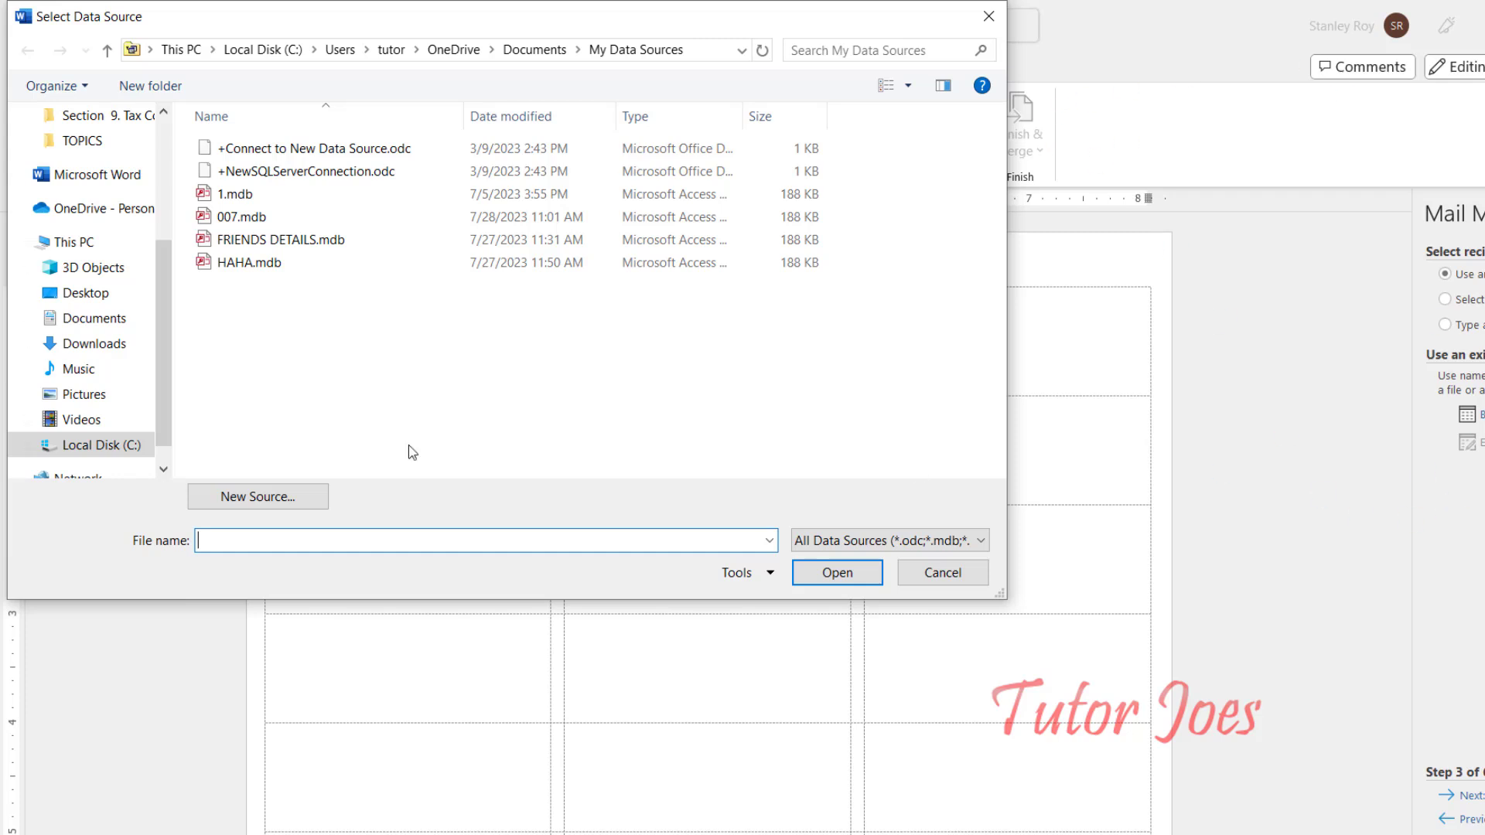
{"action": "left_click", "coordinate": [87, 292]}
{"action": "double_click", "coordinate": [270, 421]}
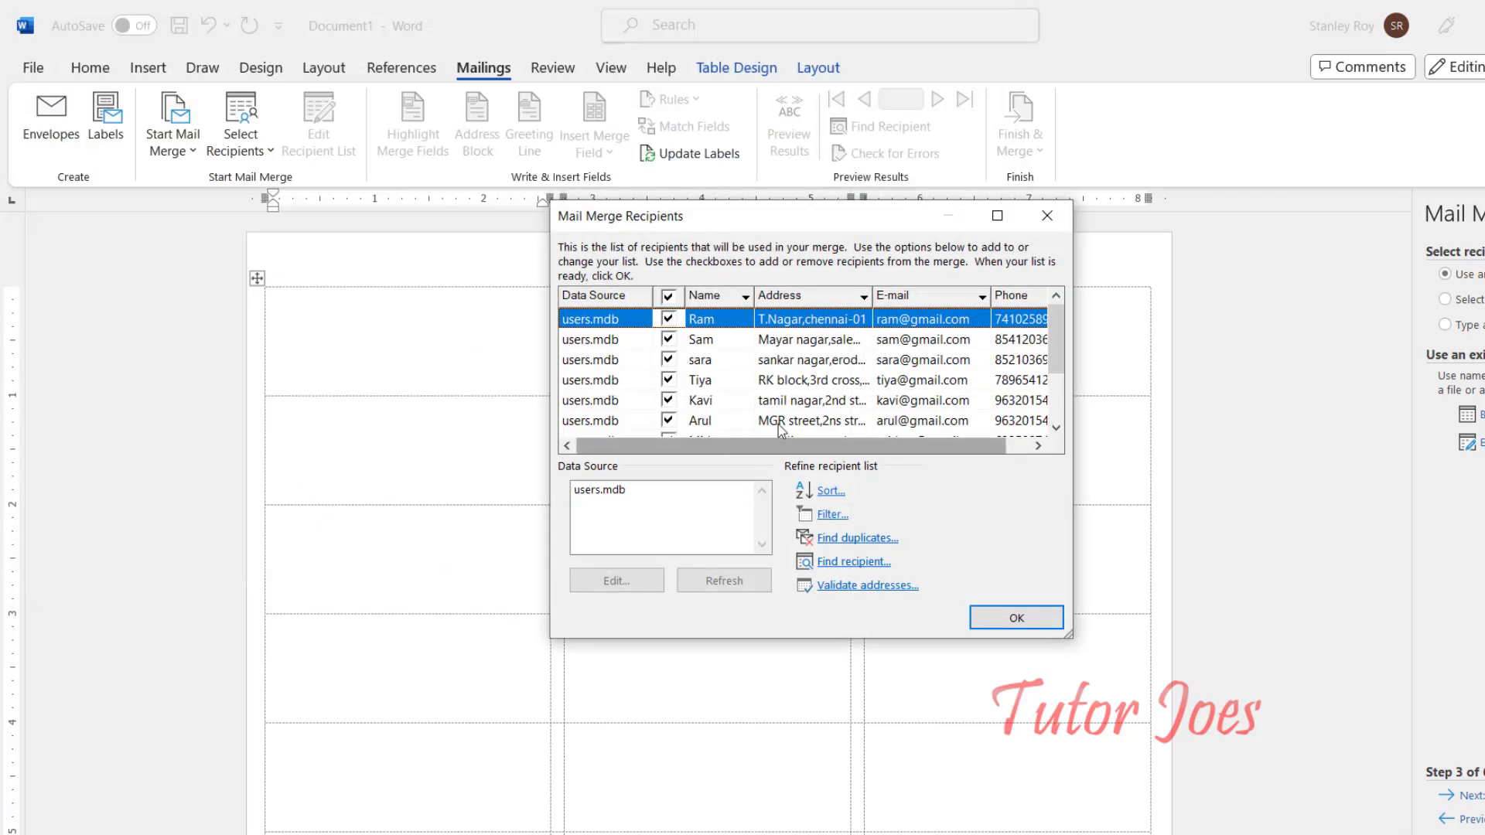
{"action": "left_click", "coordinate": [605, 498]}
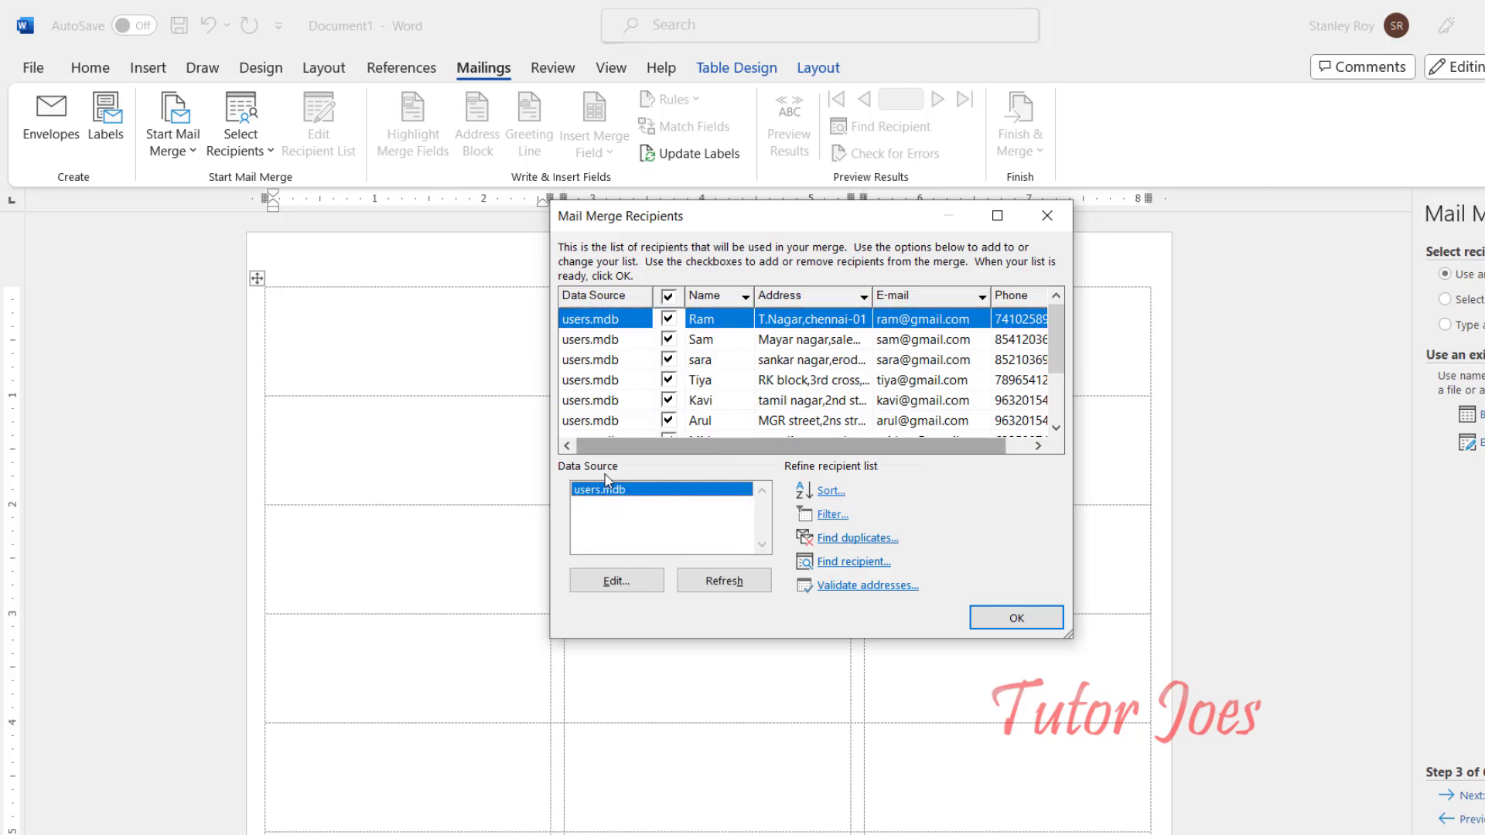
Step: Add a new entry to users.mdb and fill in the recipient's name and address
{"action": "left_click", "coordinate": [636, 583]}
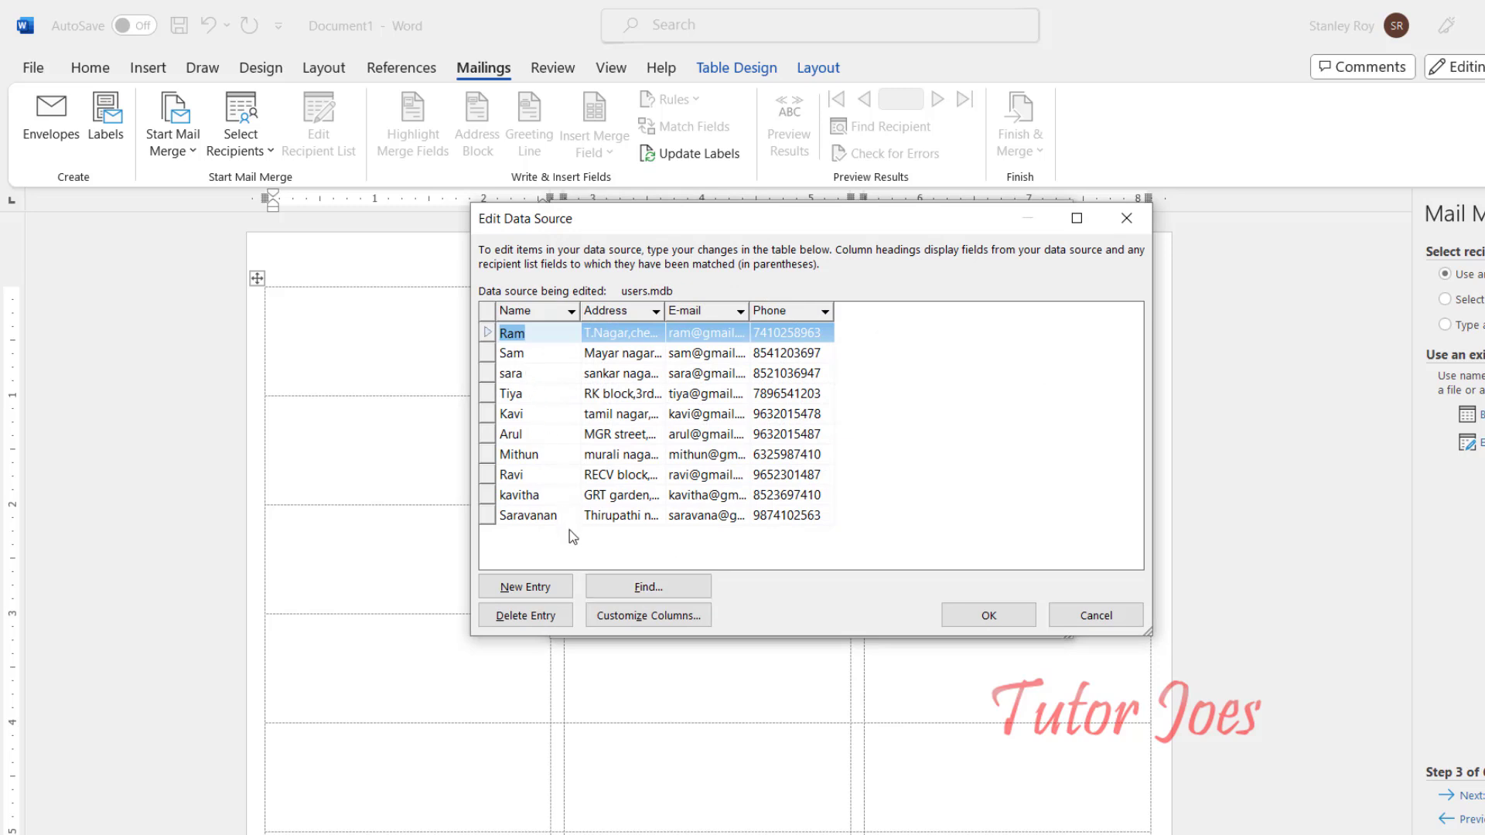
{"action": "left_click", "coordinate": [570, 585]}
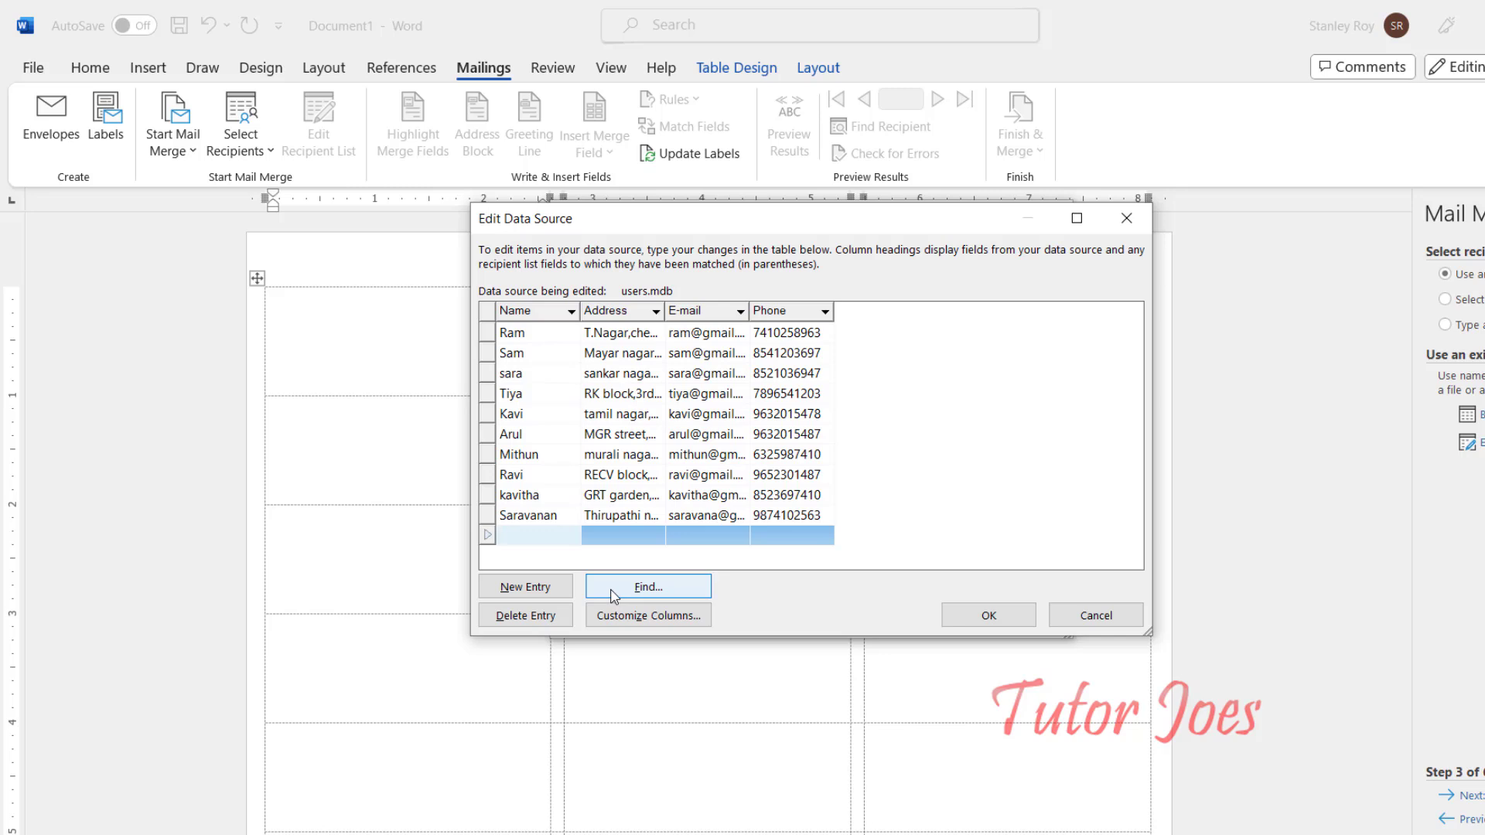
{"action": "type", "text": "Hem"}
{"action": "type", "text": "a"}
{"action": "key", "text": "Tab"}
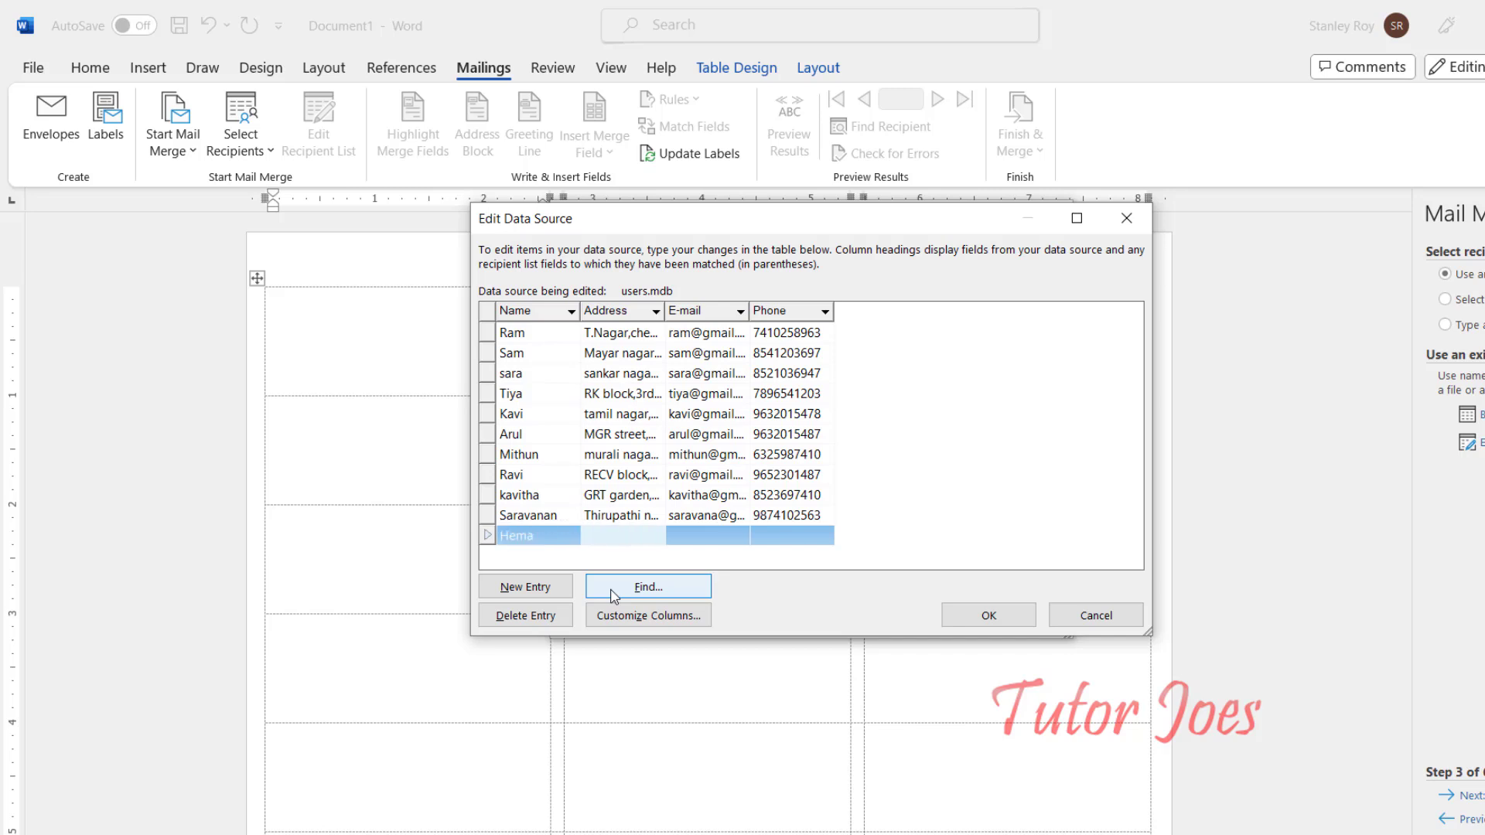
{"action": "type", "text": "Naal road,salem"}
Step: Enter the recipient's e-mail and phone number, then save the changes to users.mdb
{"action": "key", "text": "Tab"}
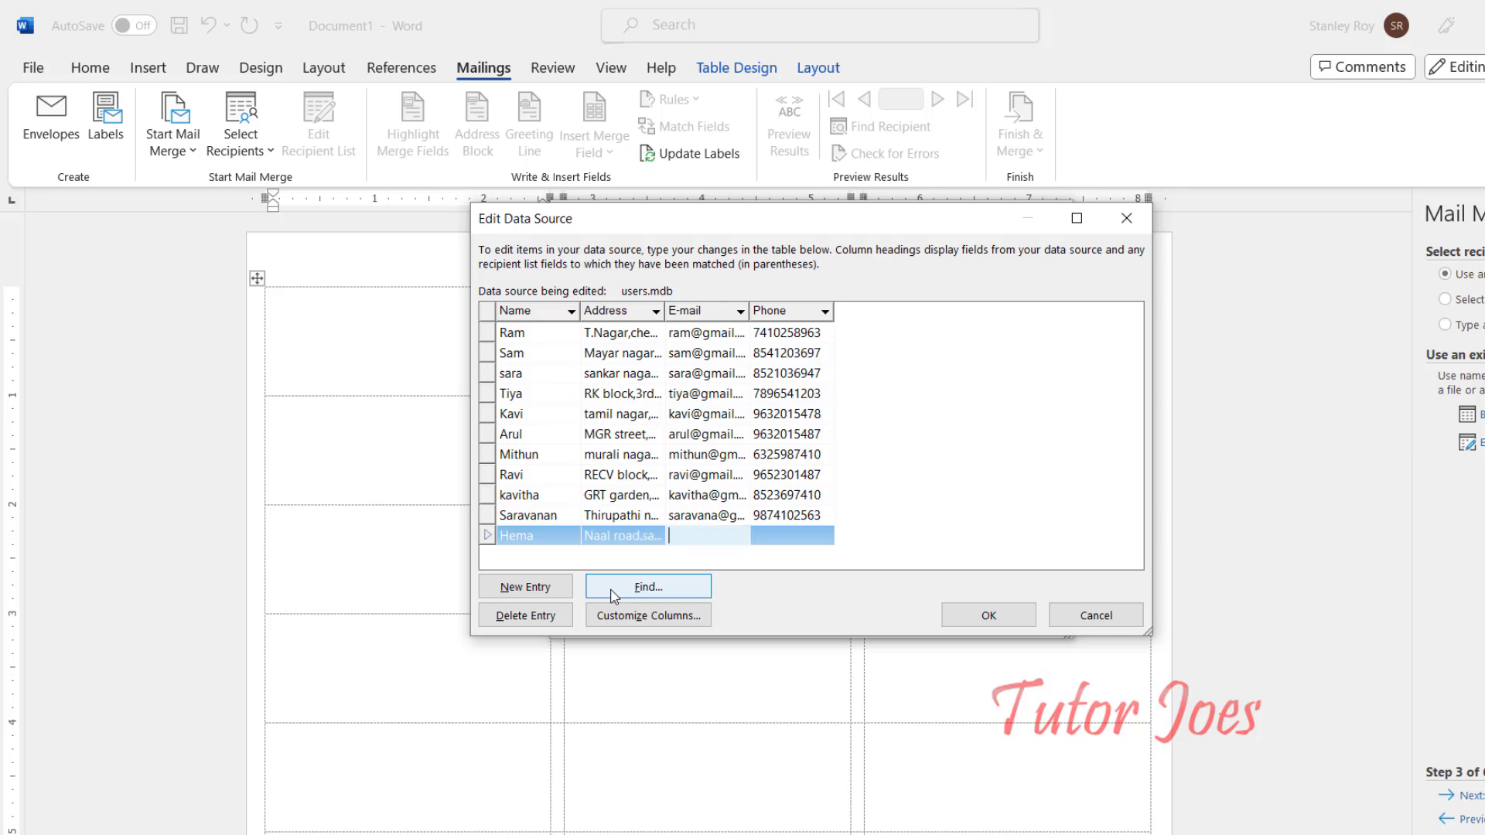
{"action": "key", "text": "Tab"}
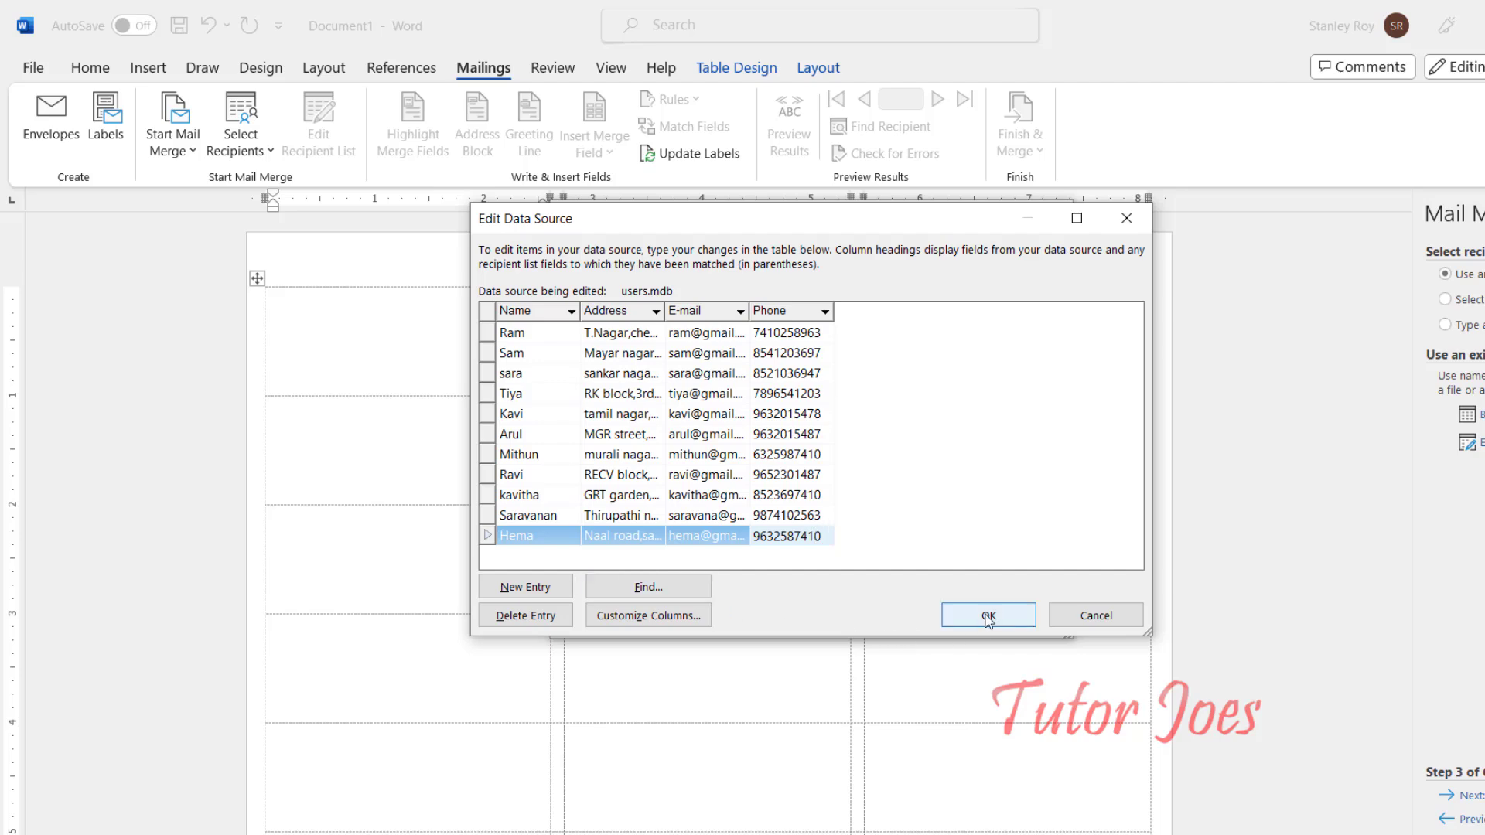
{"action": "left_click", "coordinate": [959, 625]}
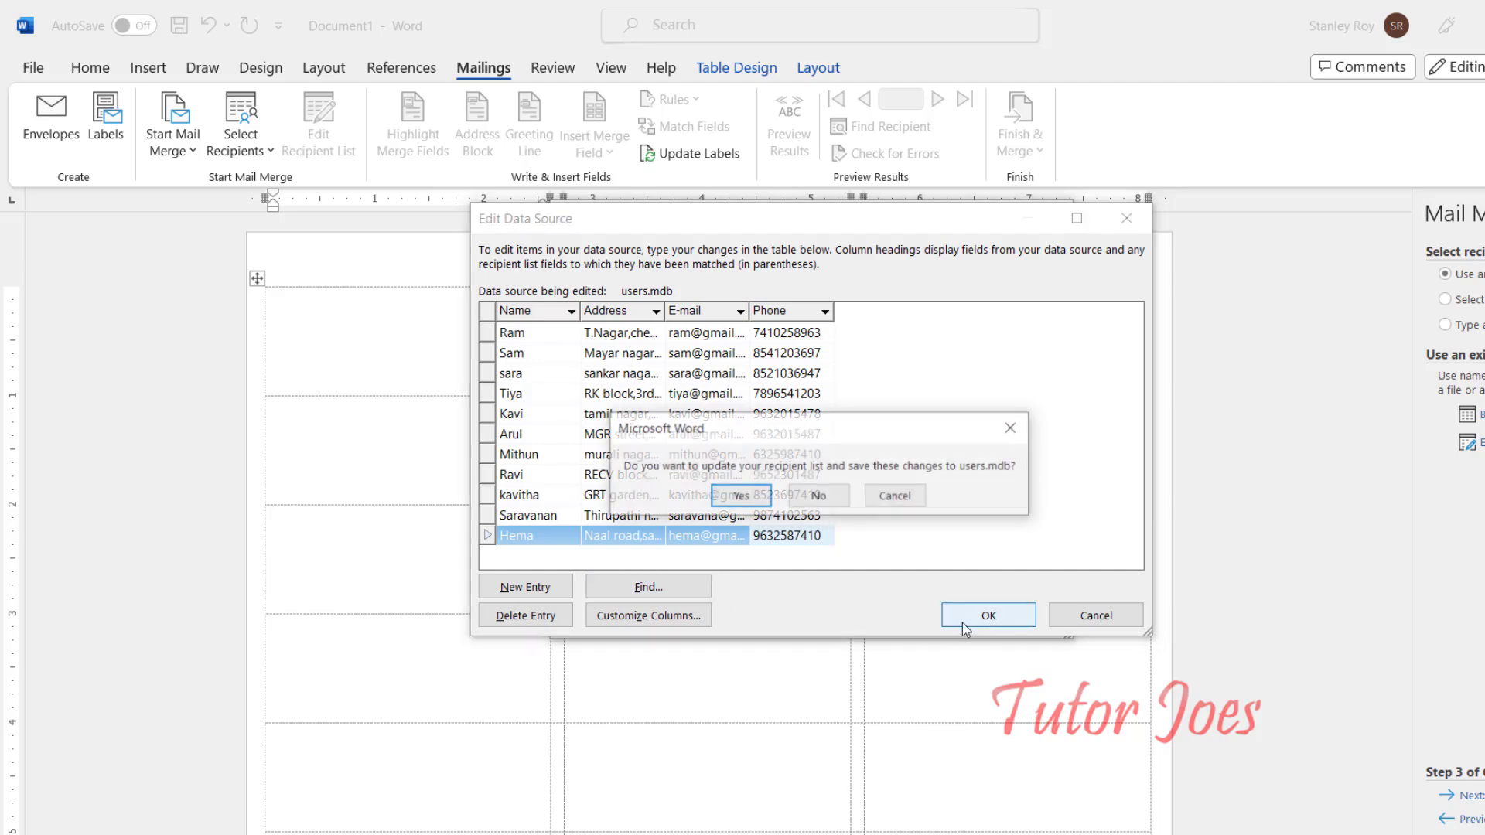
{"action": "left_click", "coordinate": [741, 501]}
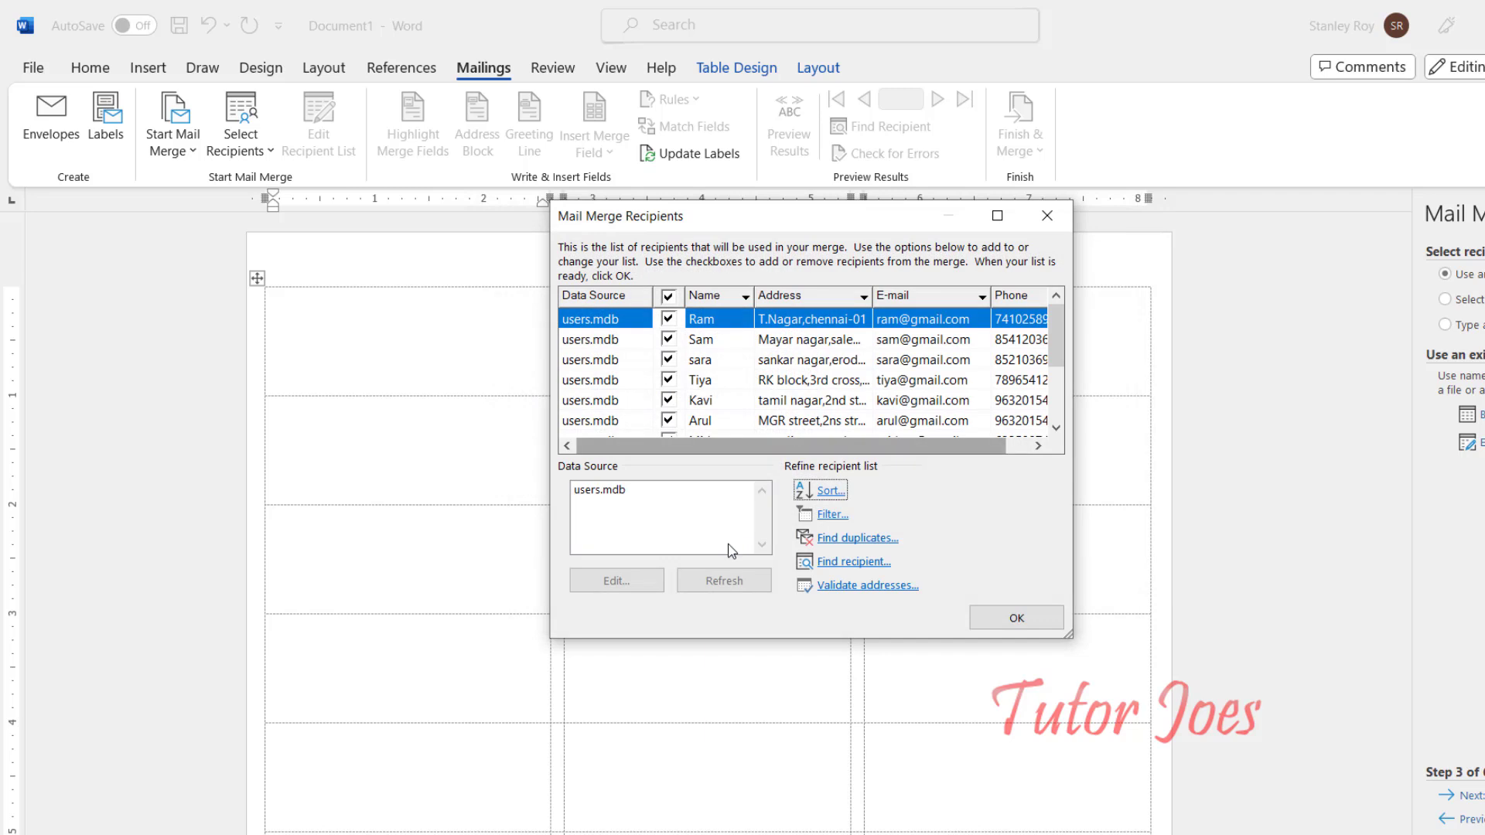
Step: Insert an «AddressBlock» field into the first label with the default address block format
{"action": "left_click", "coordinate": [975, 617]}
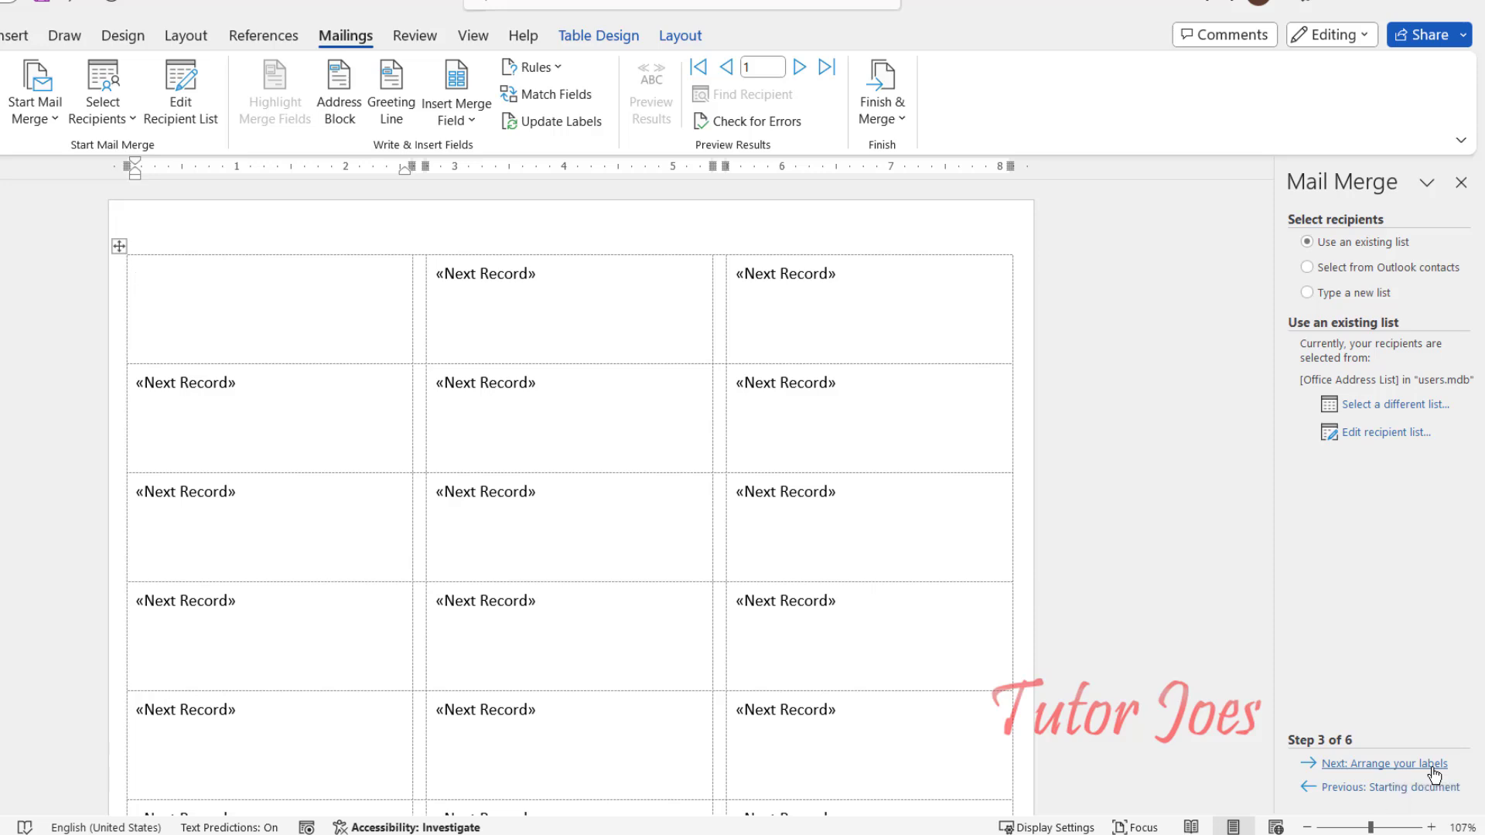
{"action": "left_click", "coordinate": [1433, 764]}
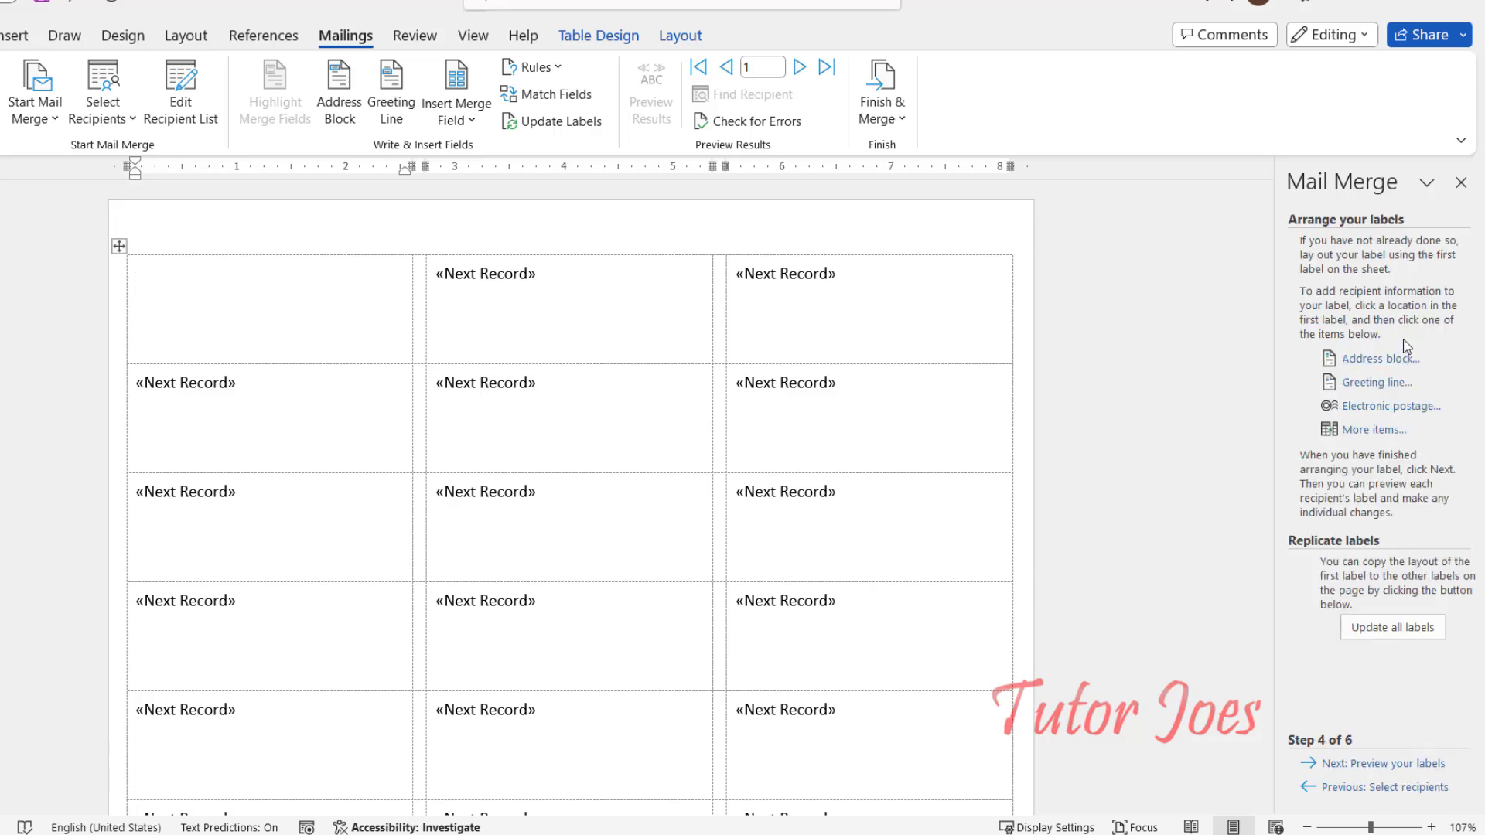
{"action": "left_click", "coordinate": [1404, 360]}
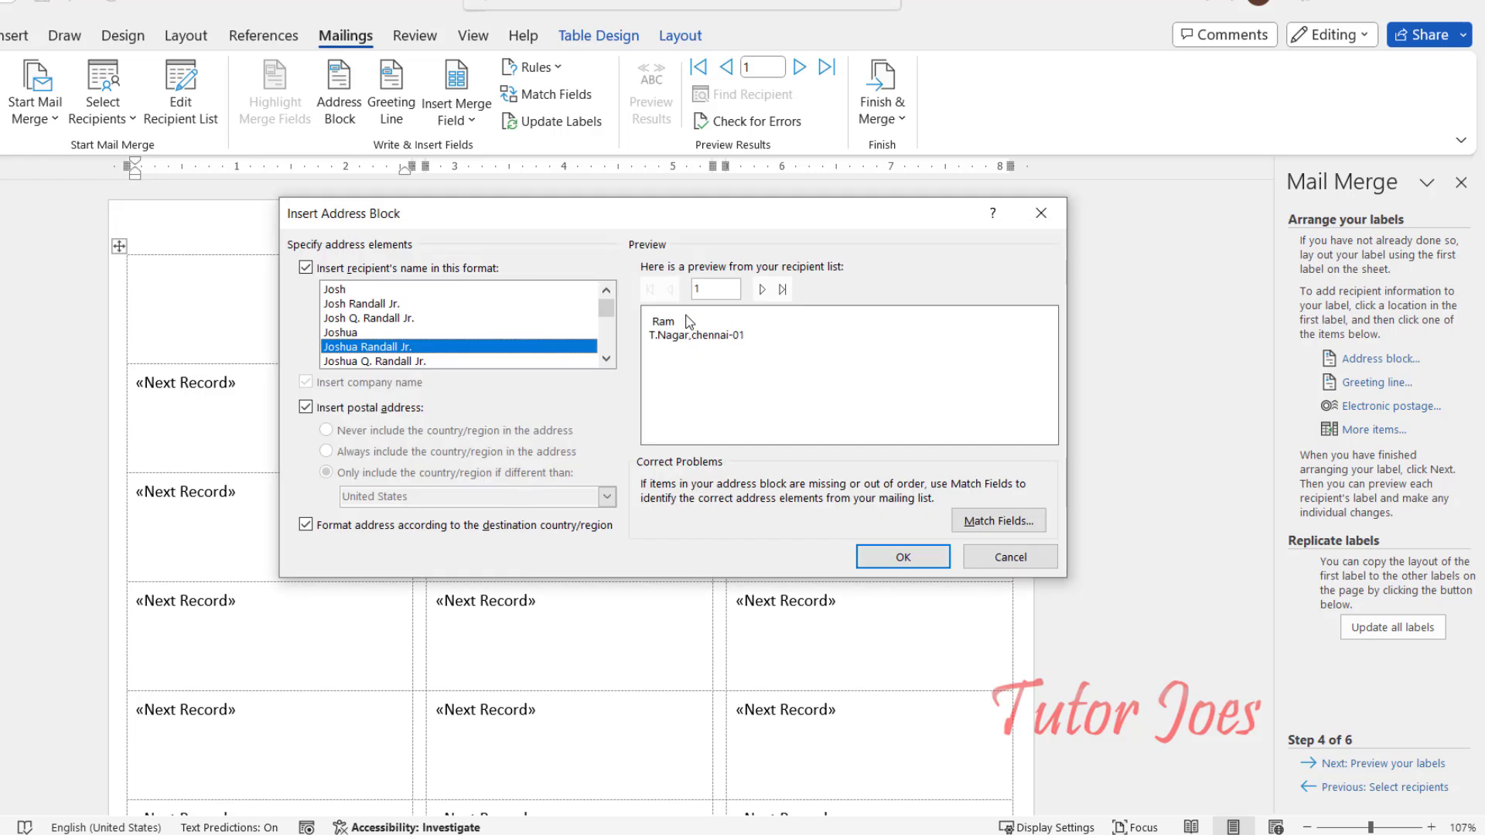
{"action": "left_click", "coordinate": [903, 557]}
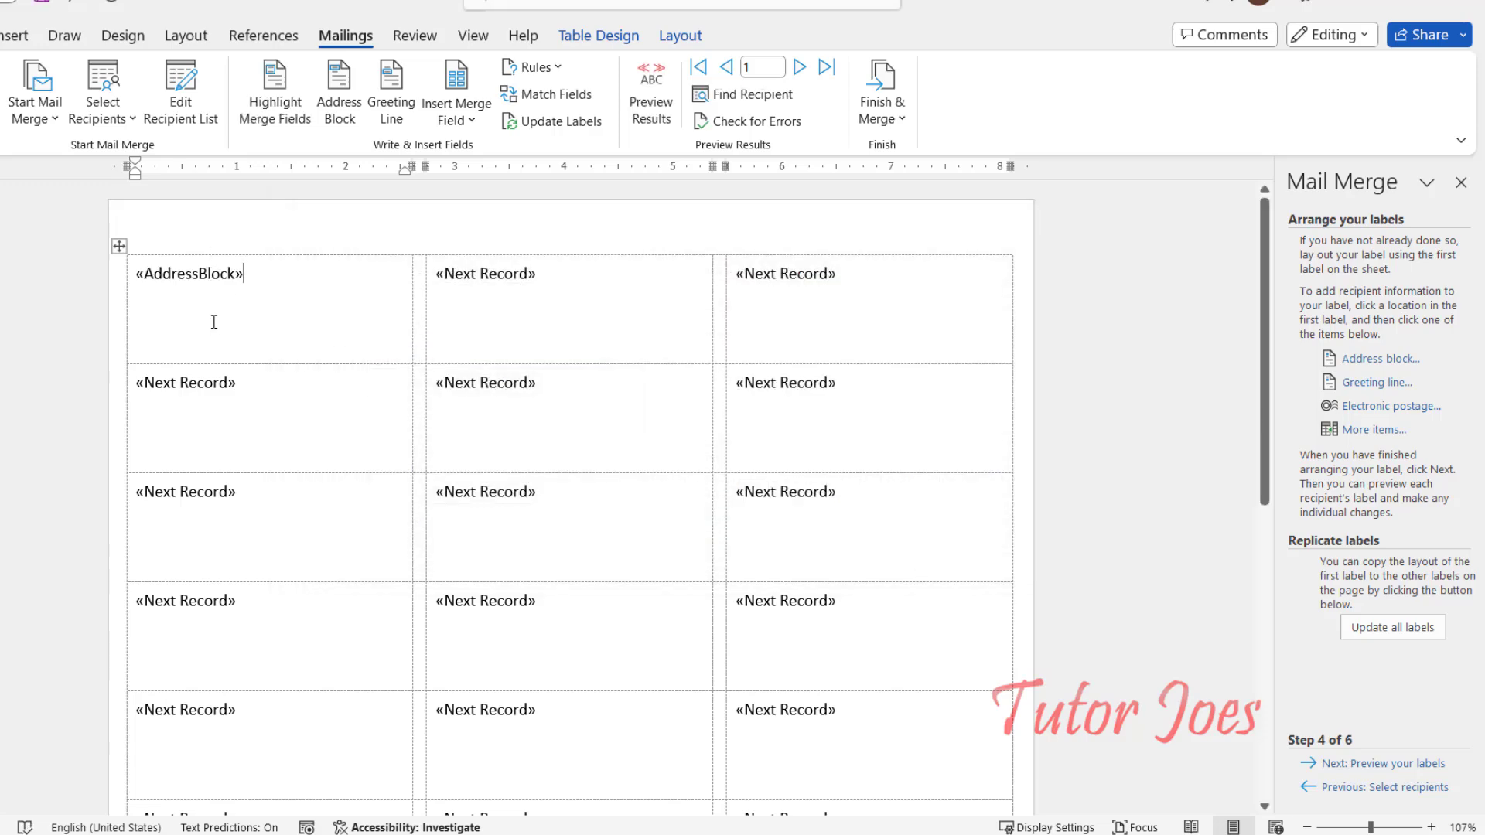
{"action": "scroll", "coordinate": [245, 352], "scroll_direction": "down", "scroll_amount": 2}
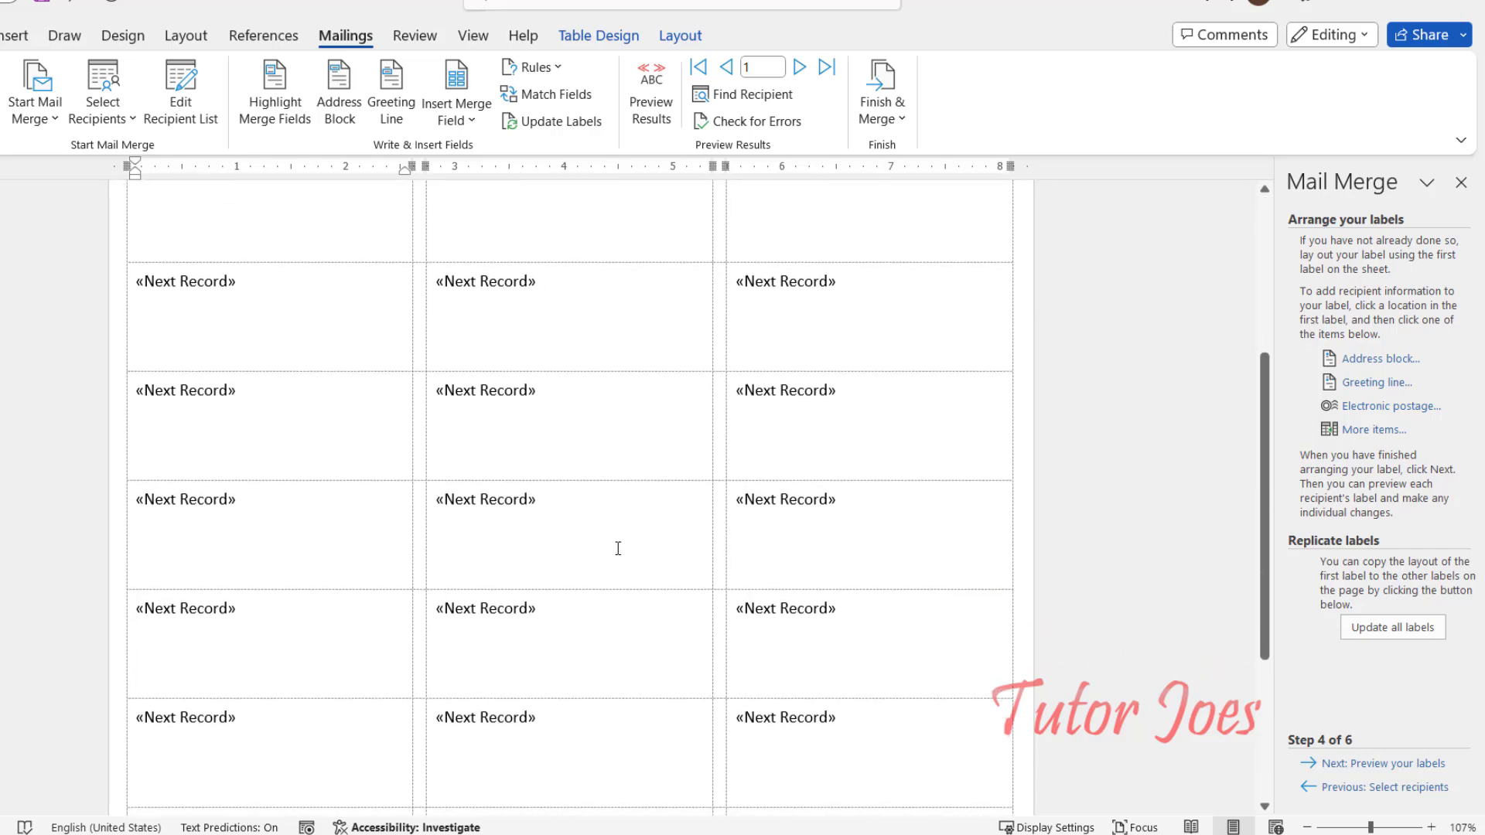
{"action": "scroll", "coordinate": [618, 548], "scroll_direction": "up", "scroll_amount": 2}
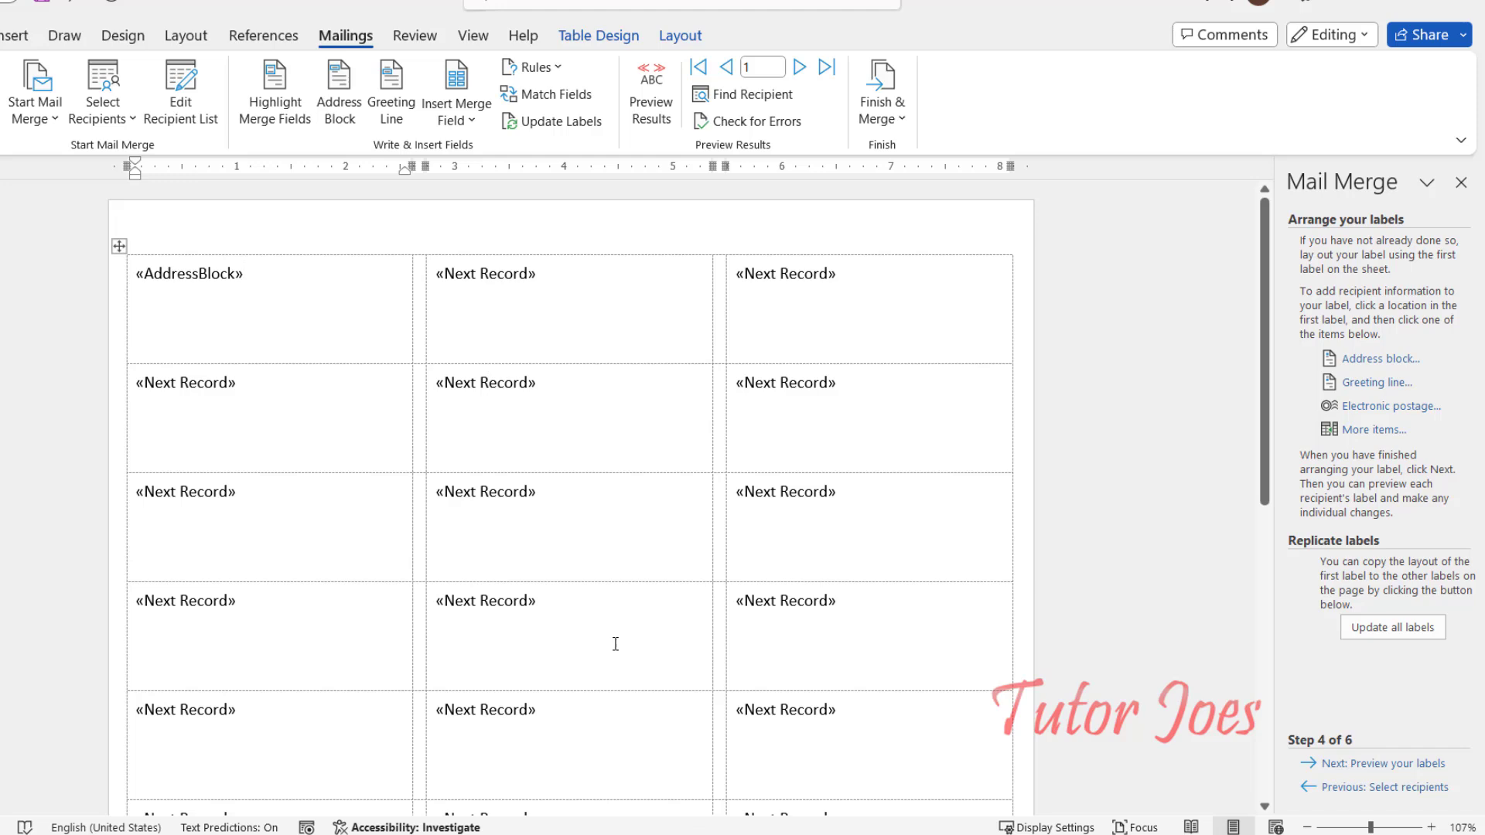
Step: Update all labels so every label carries the address block
{"action": "left_click", "coordinate": [1408, 630]}
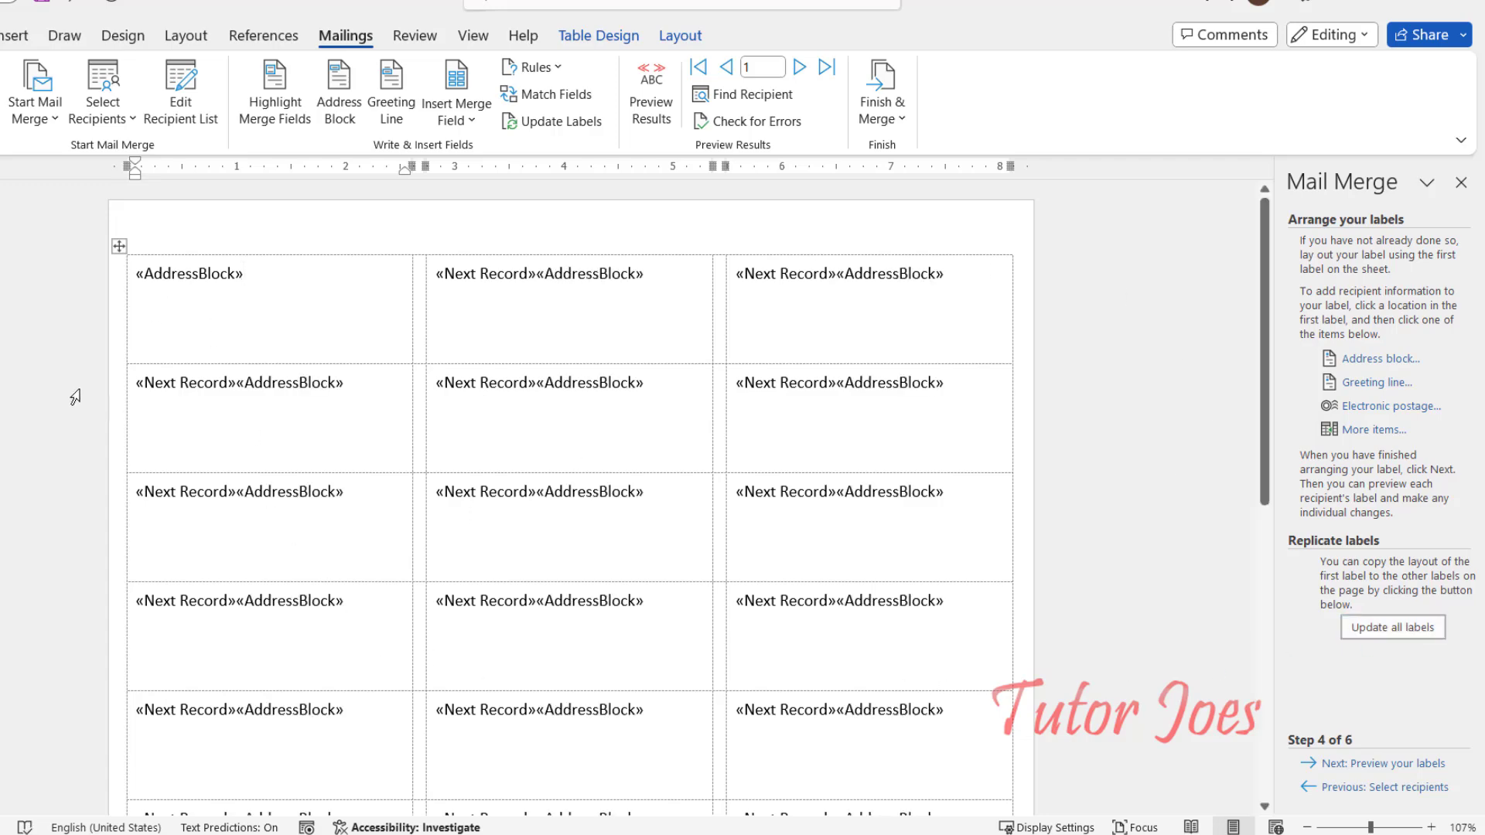
{"action": "scroll", "coordinate": [474, 424], "scroll_direction": "down", "scroll_amount": 5}
{"action": "scroll", "coordinate": [503, 634], "scroll_direction": "up", "scroll_amount": 5}
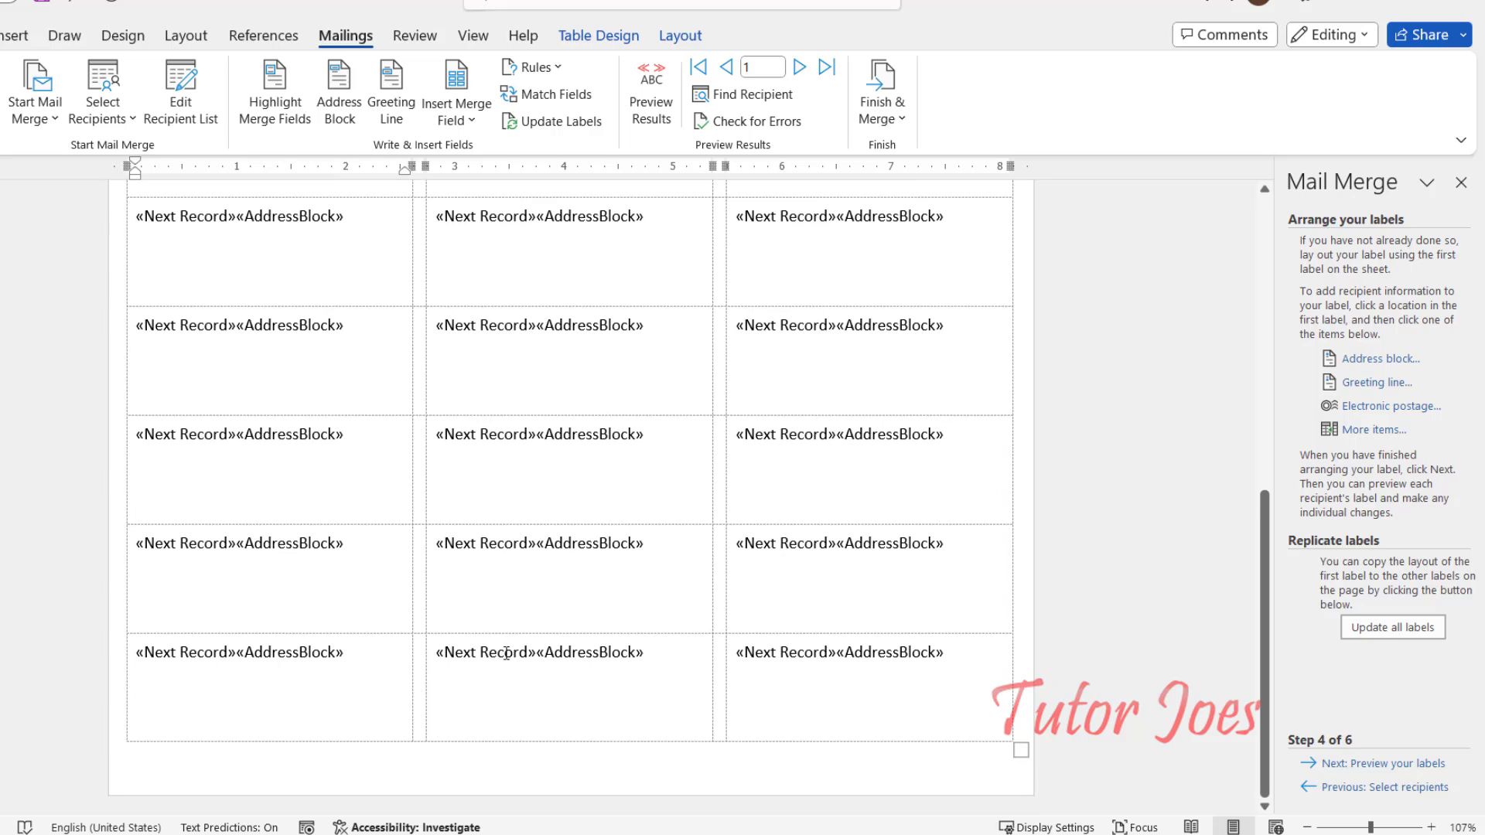
Step: Preview the merged recipient labels, then open Edit individual labels to merge all records
{"action": "left_click", "coordinate": [1404, 767]}
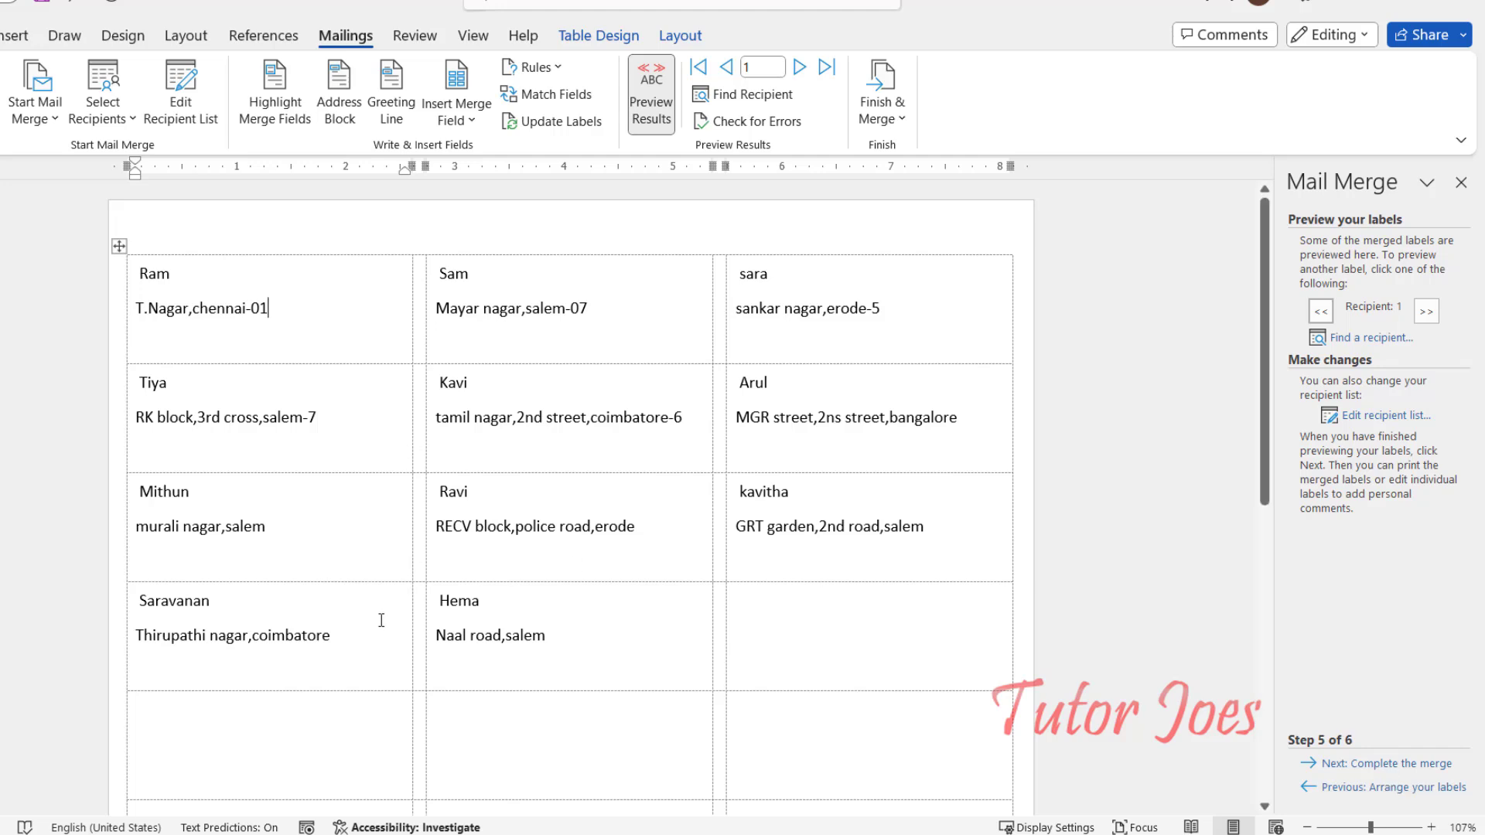
{"action": "left_click", "coordinate": [1405, 764]}
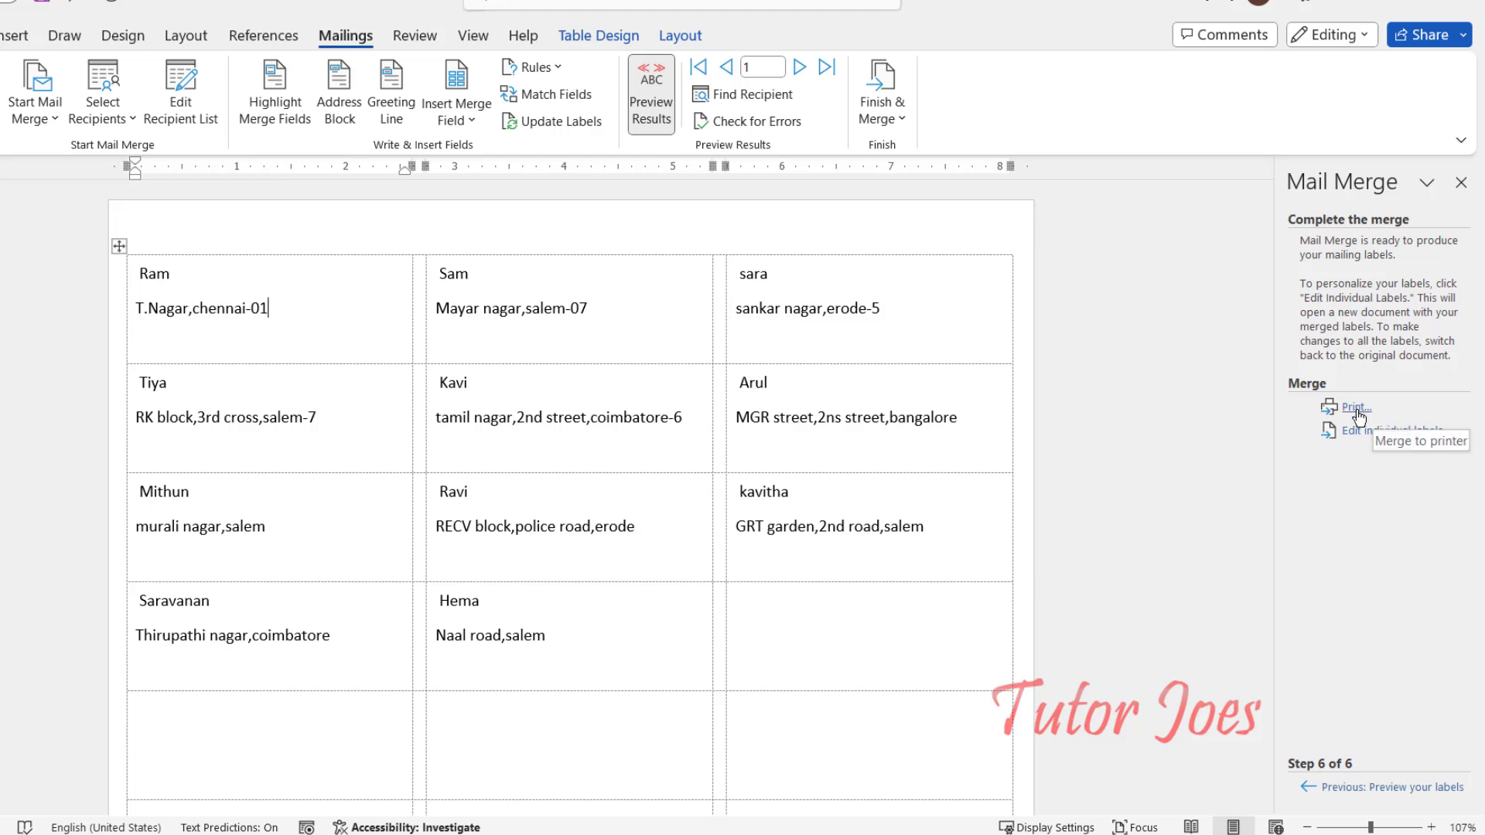
{"action": "left_click", "coordinate": [1384, 432]}
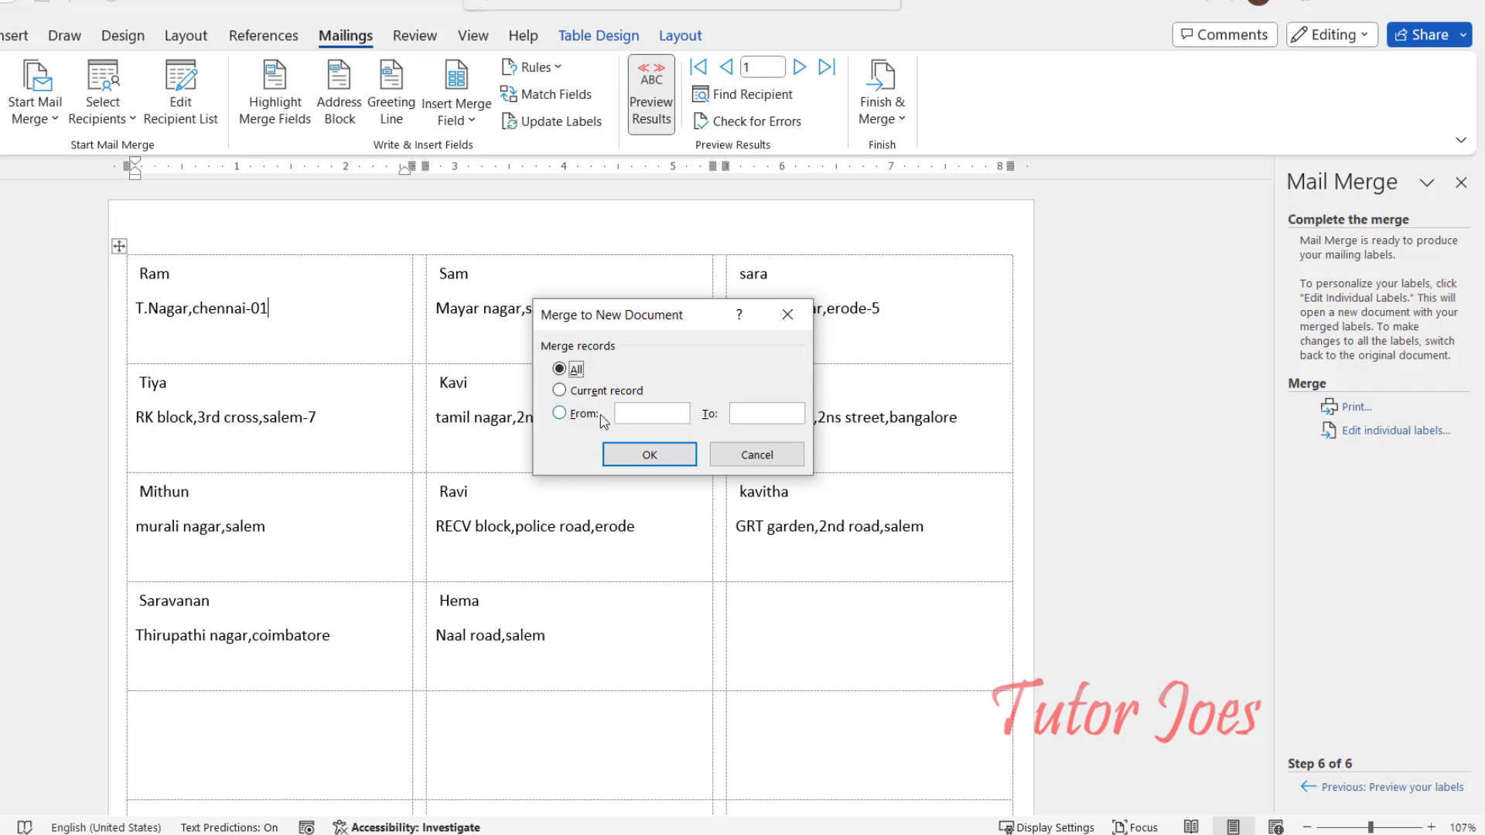
Step: Merge all records into Labels1, look through it, then close it without saving
{"action": "left_click", "coordinate": [663, 456]}
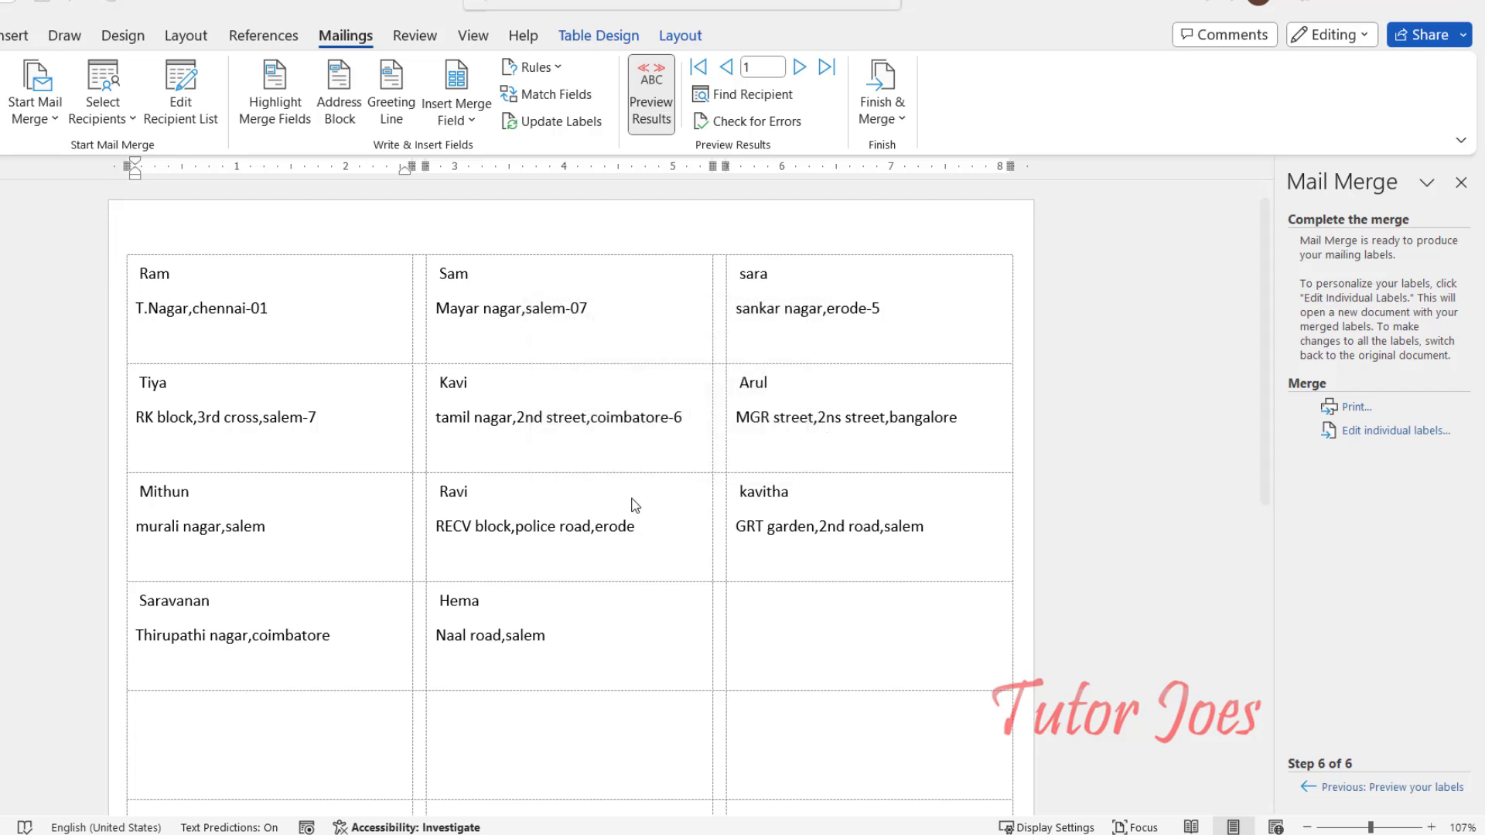
{"action": "scroll", "coordinate": [413, 487], "scroll_direction": "down", "scroll_amount": 4}
{"action": "scroll", "coordinate": [414, 487], "scroll_direction": "down", "scroll_amount": 1}
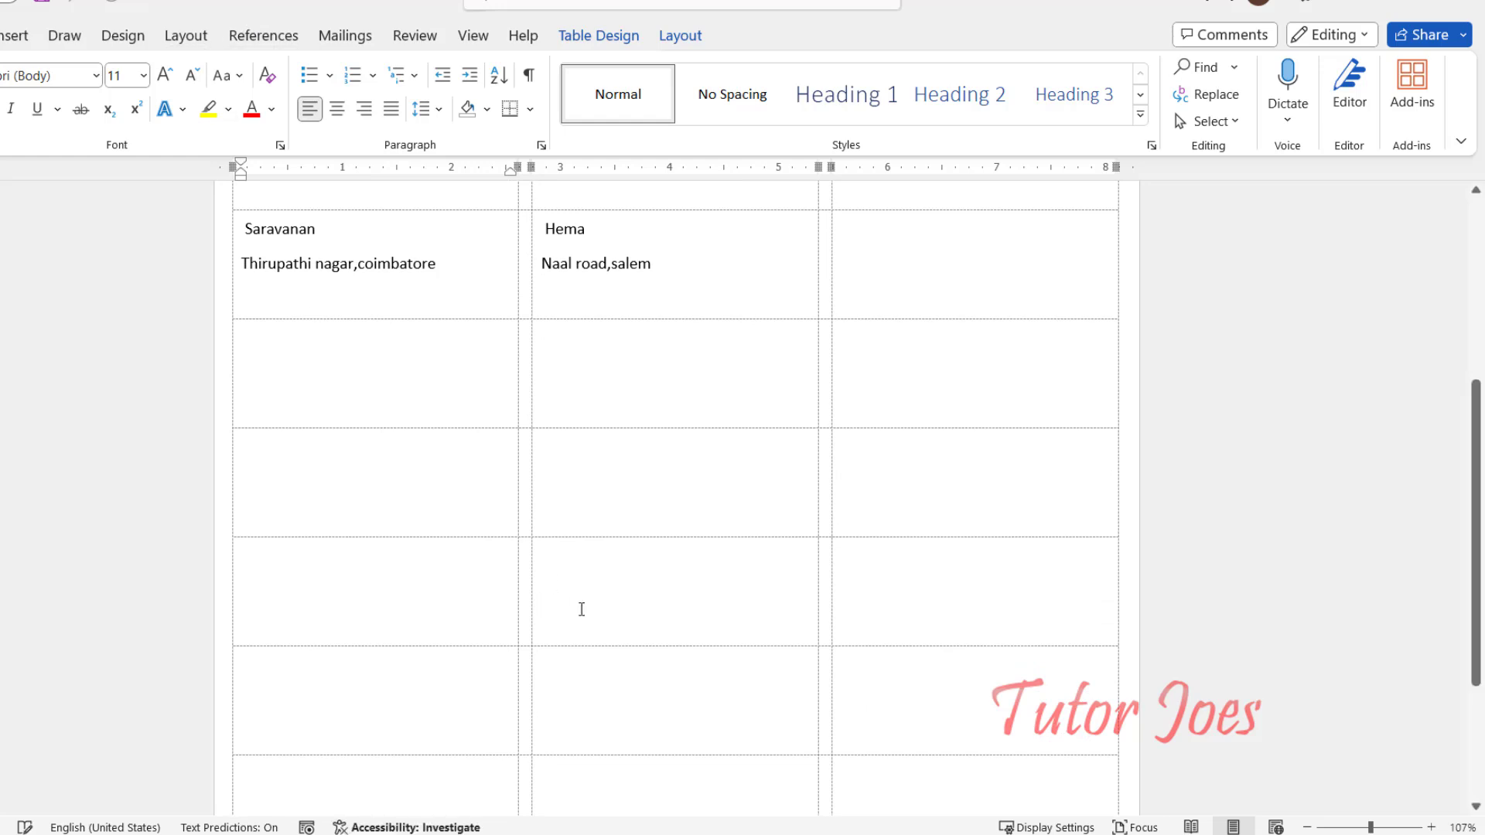
{"action": "scroll", "coordinate": [626, 604], "scroll_direction": "up", "scroll_amount": 5}
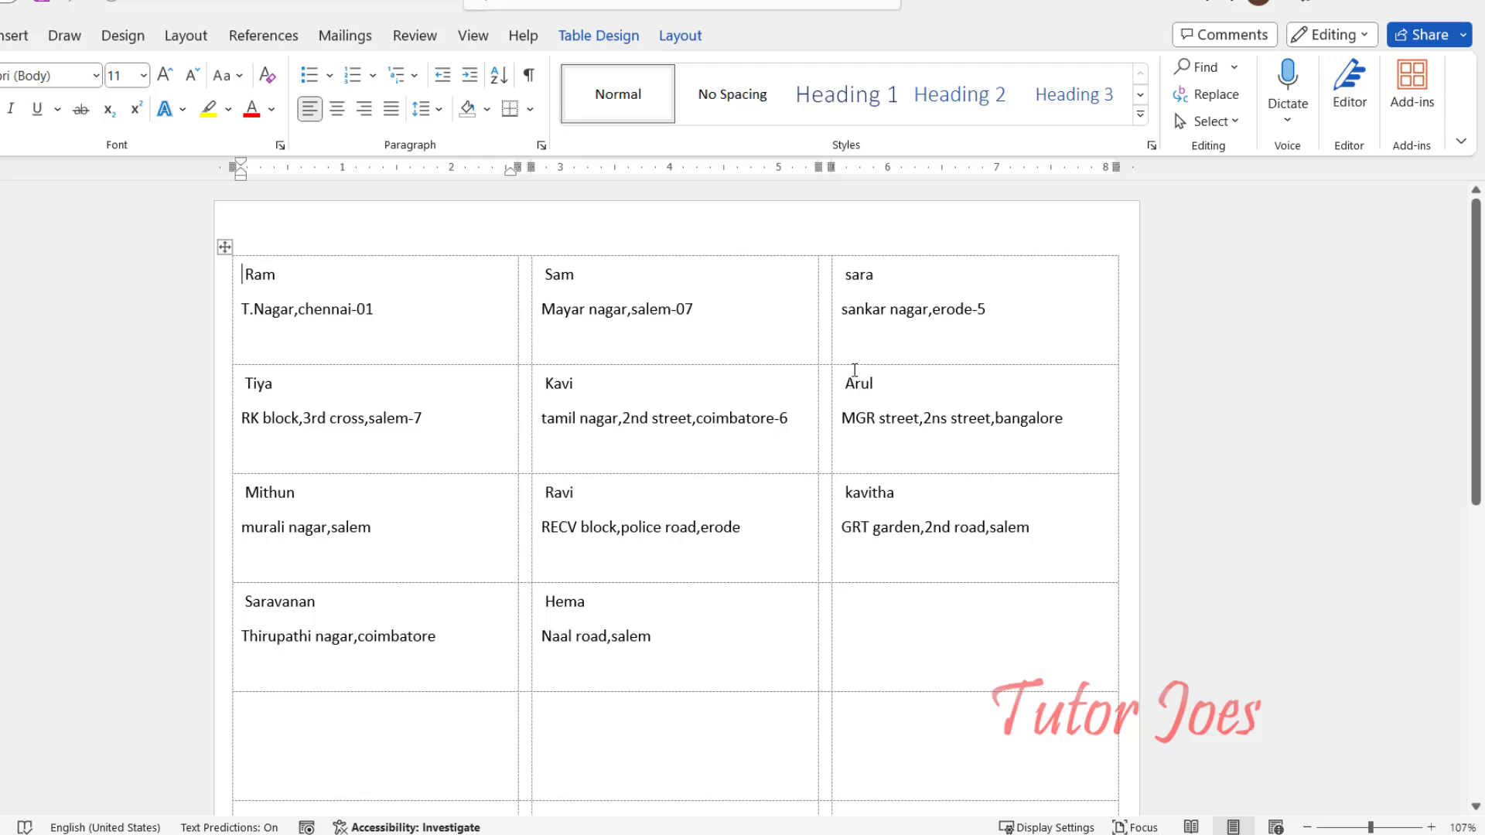
{"action": "left_click", "coordinate": [1460, 8]}
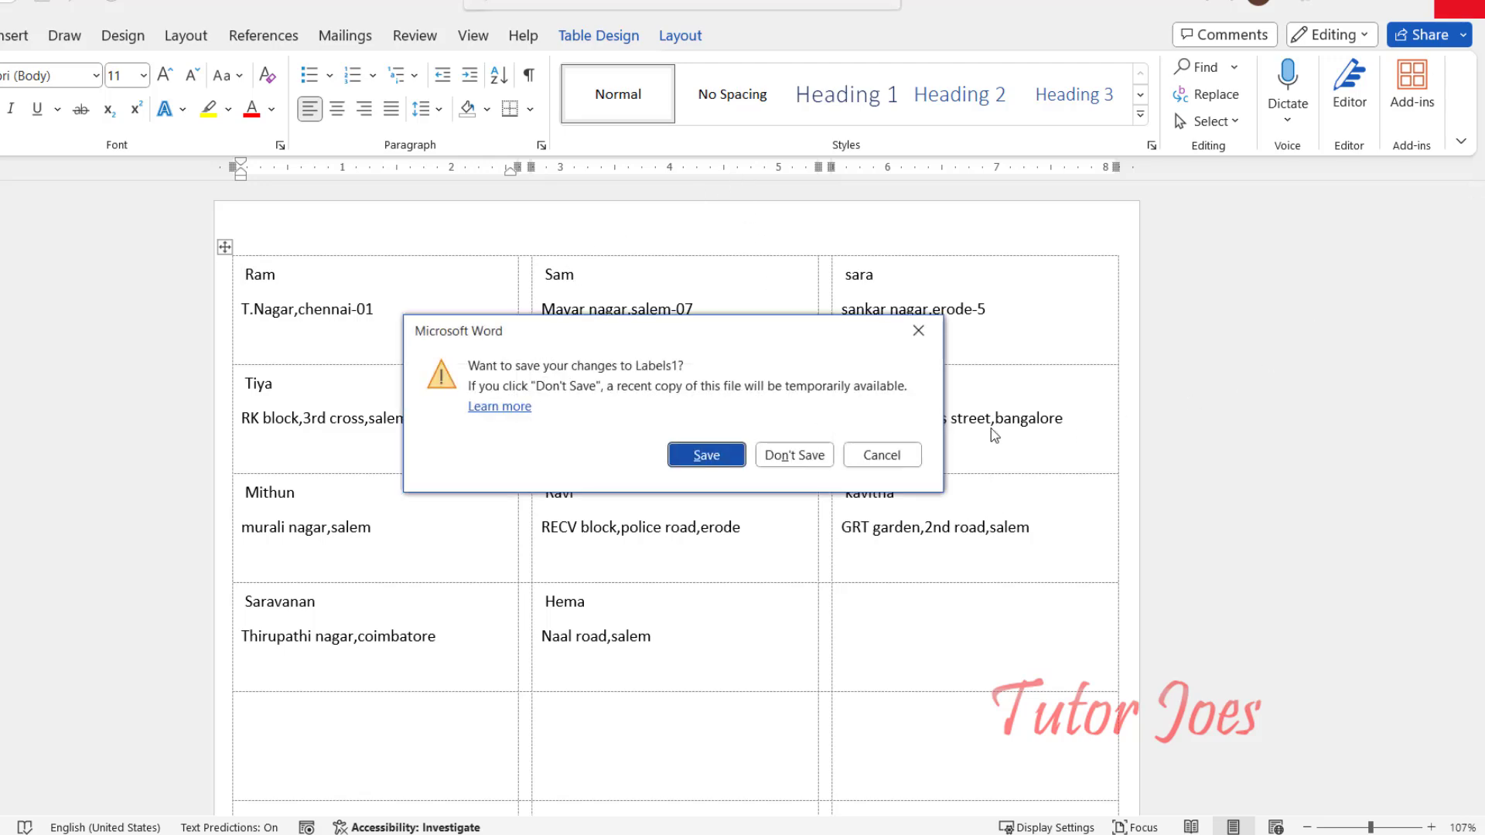
{"action": "left_click", "coordinate": [772, 462]}
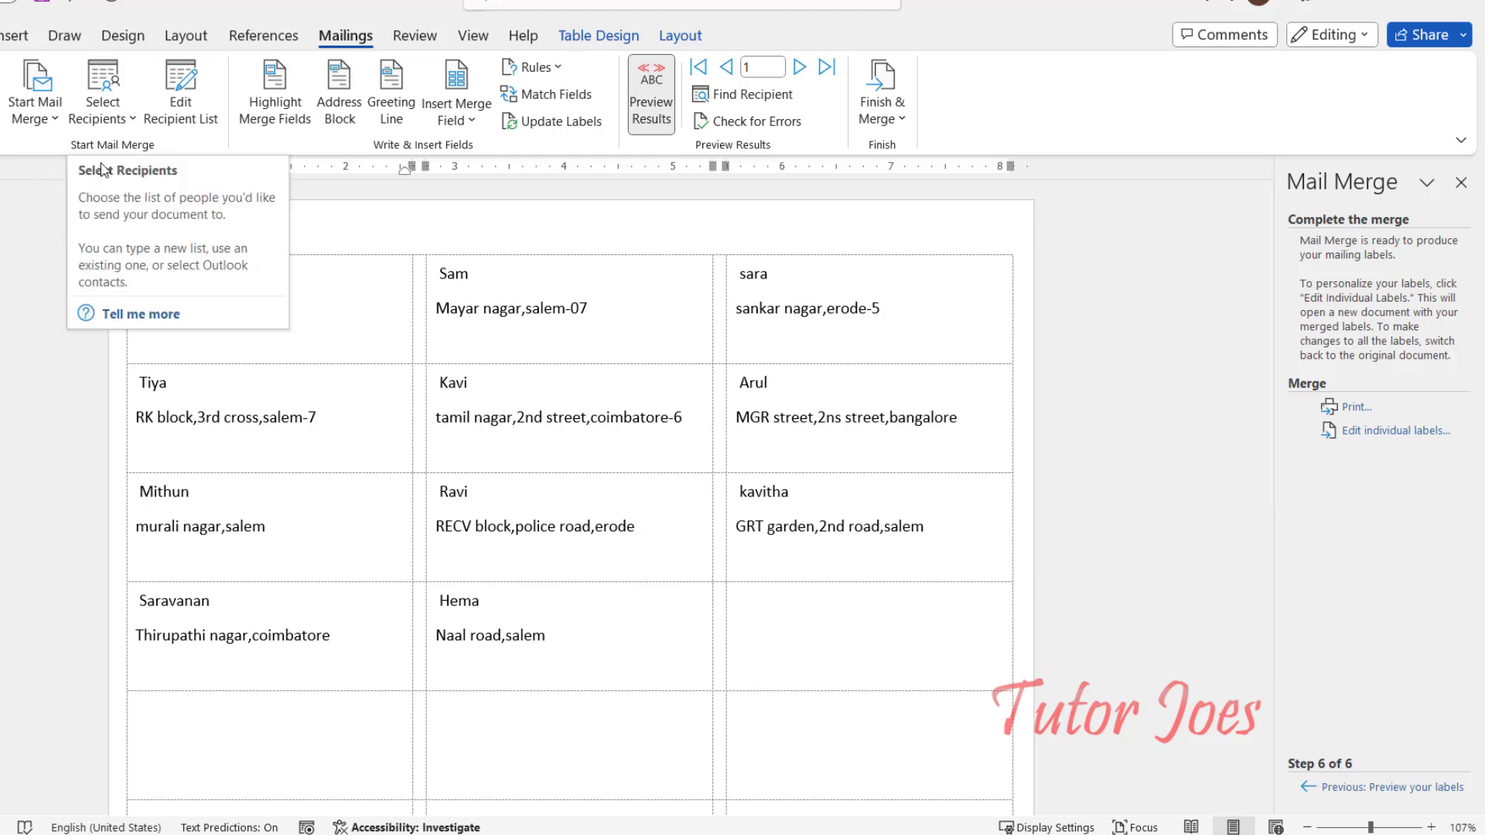
Step: Close the Mail Merge pane and delete the whole old label table
{"action": "left_click", "coordinate": [1461, 183]}
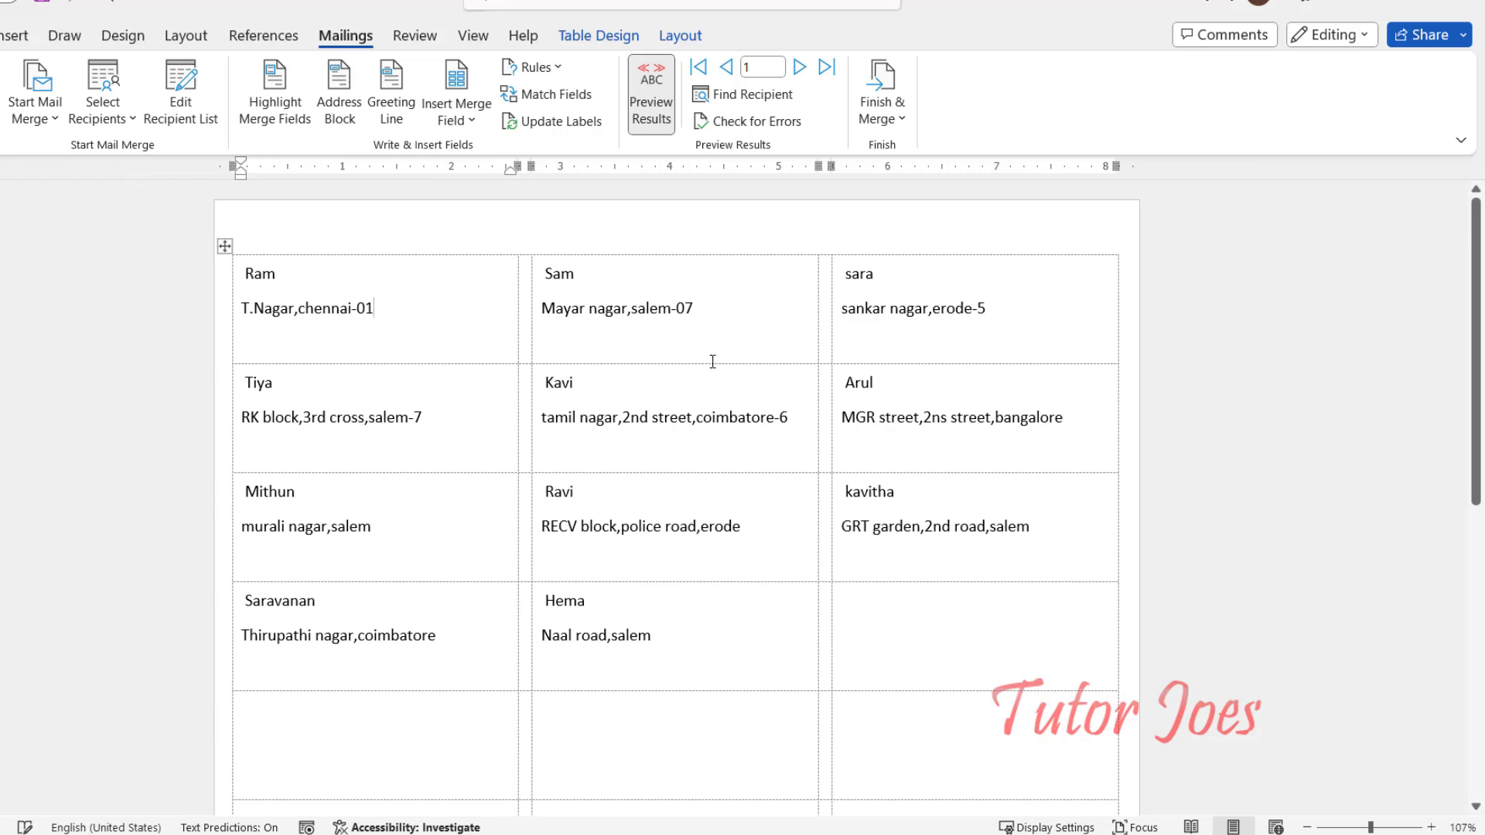
{"action": "left_click", "coordinate": [224, 245]}
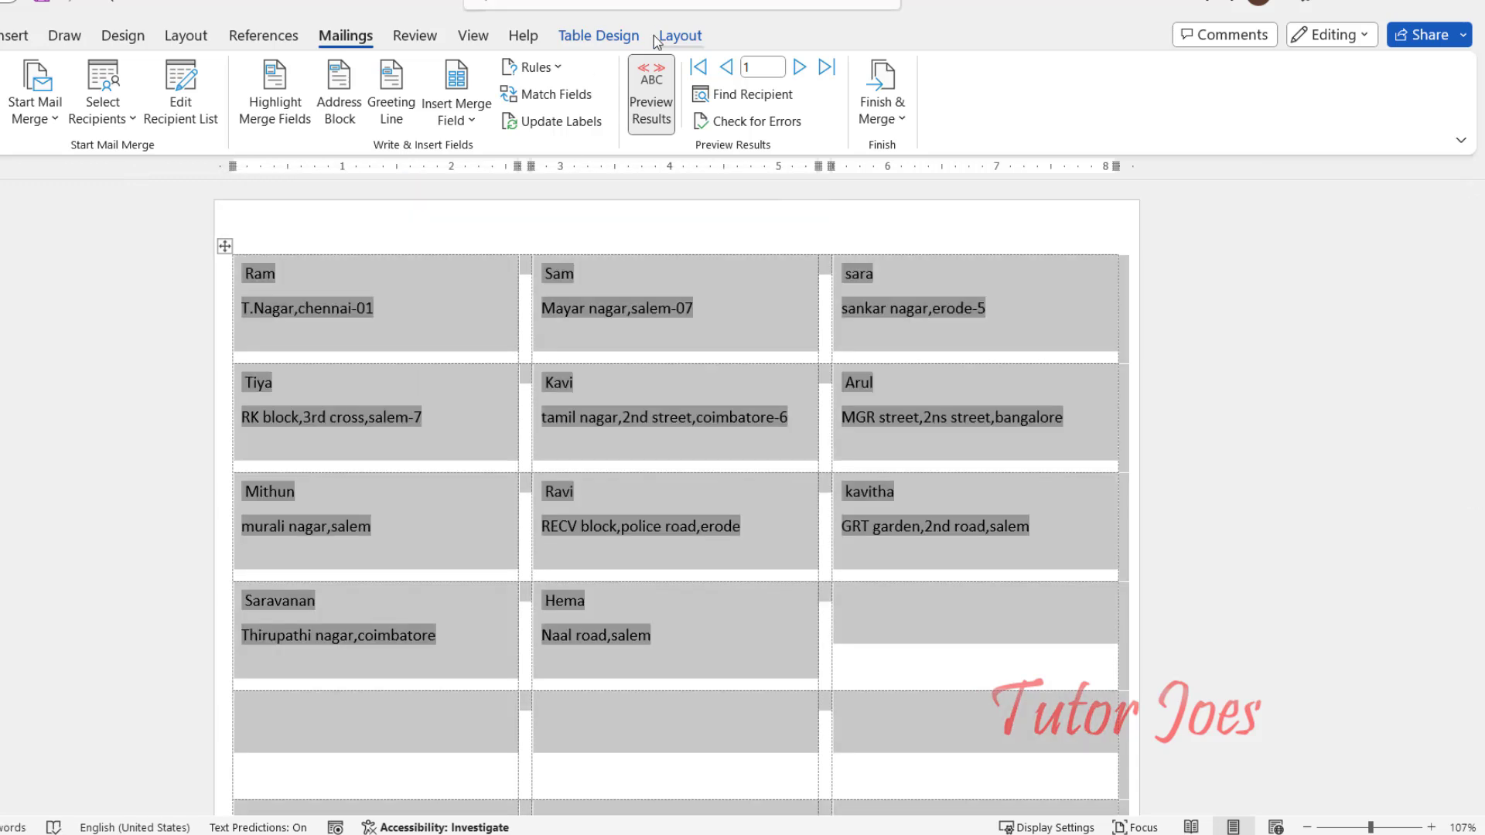
{"action": "left_click", "coordinate": [665, 35]}
{"action": "left_click", "coordinate": [189, 105]}
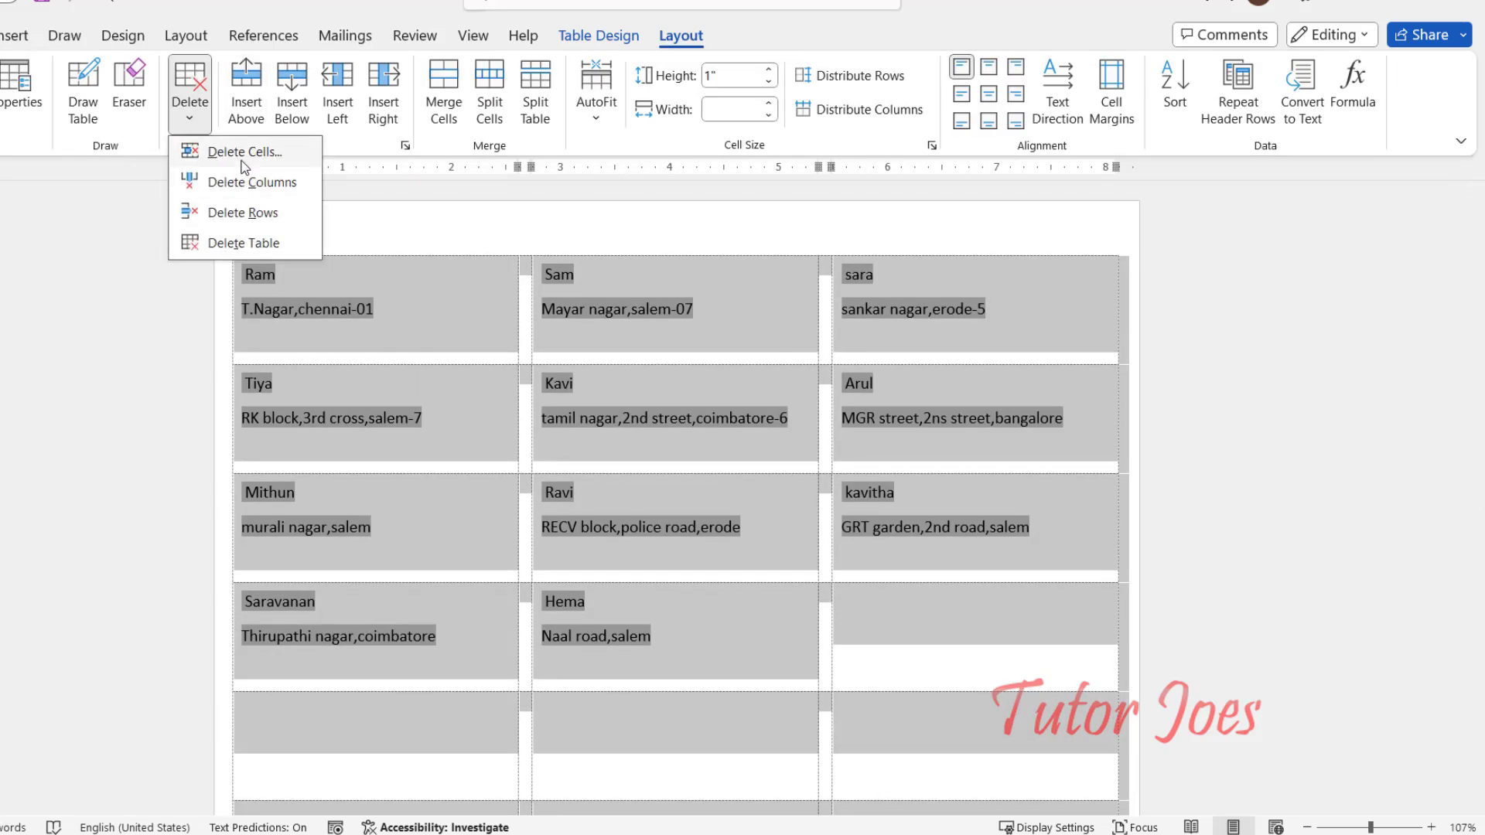
{"action": "left_click", "coordinate": [244, 242]}
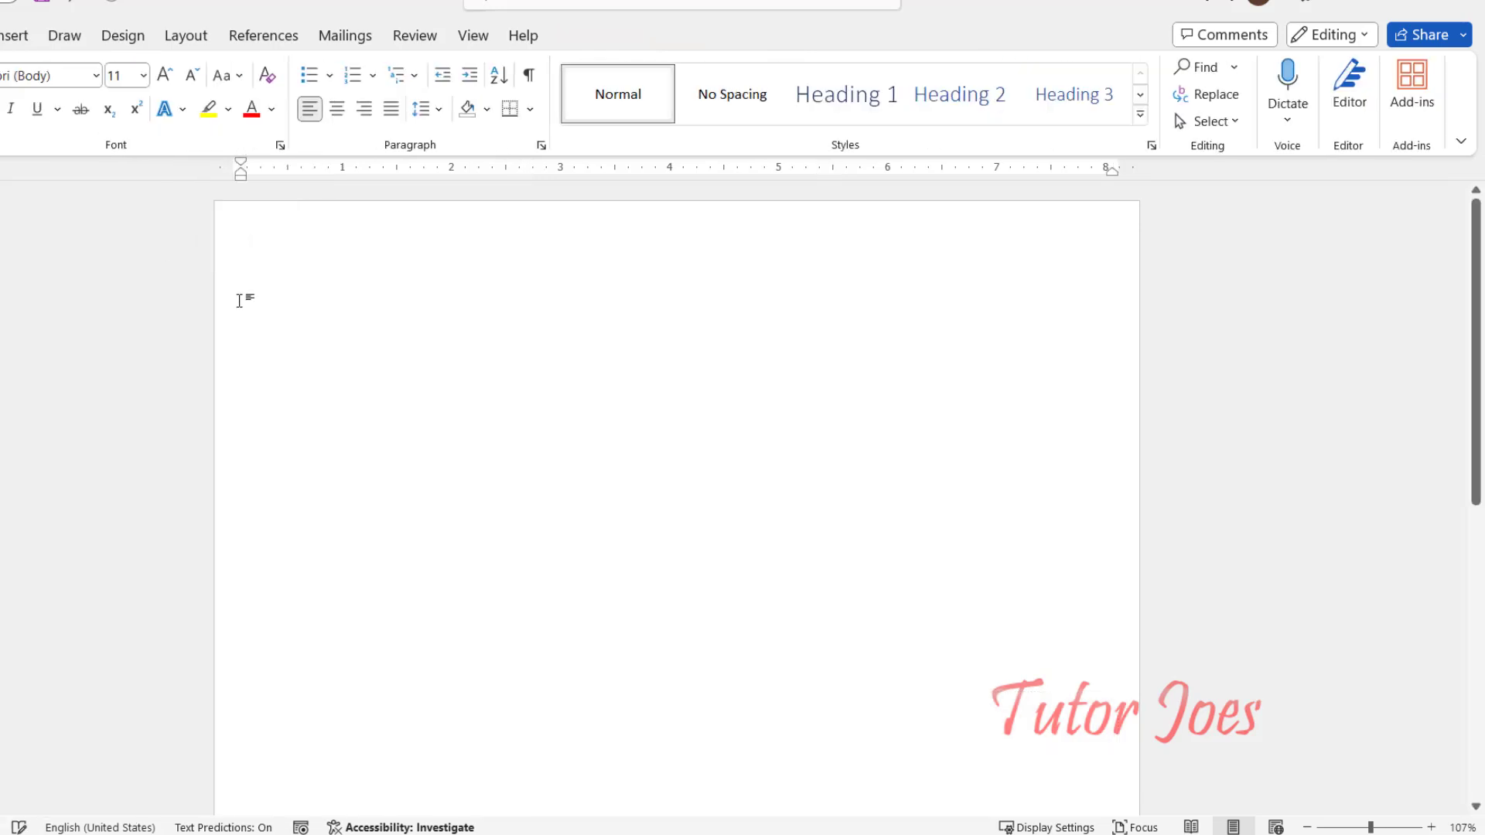
Step: Start a new labels mail merge using the 30 Per Page label layout
{"action": "left_click", "coordinate": [340, 35]}
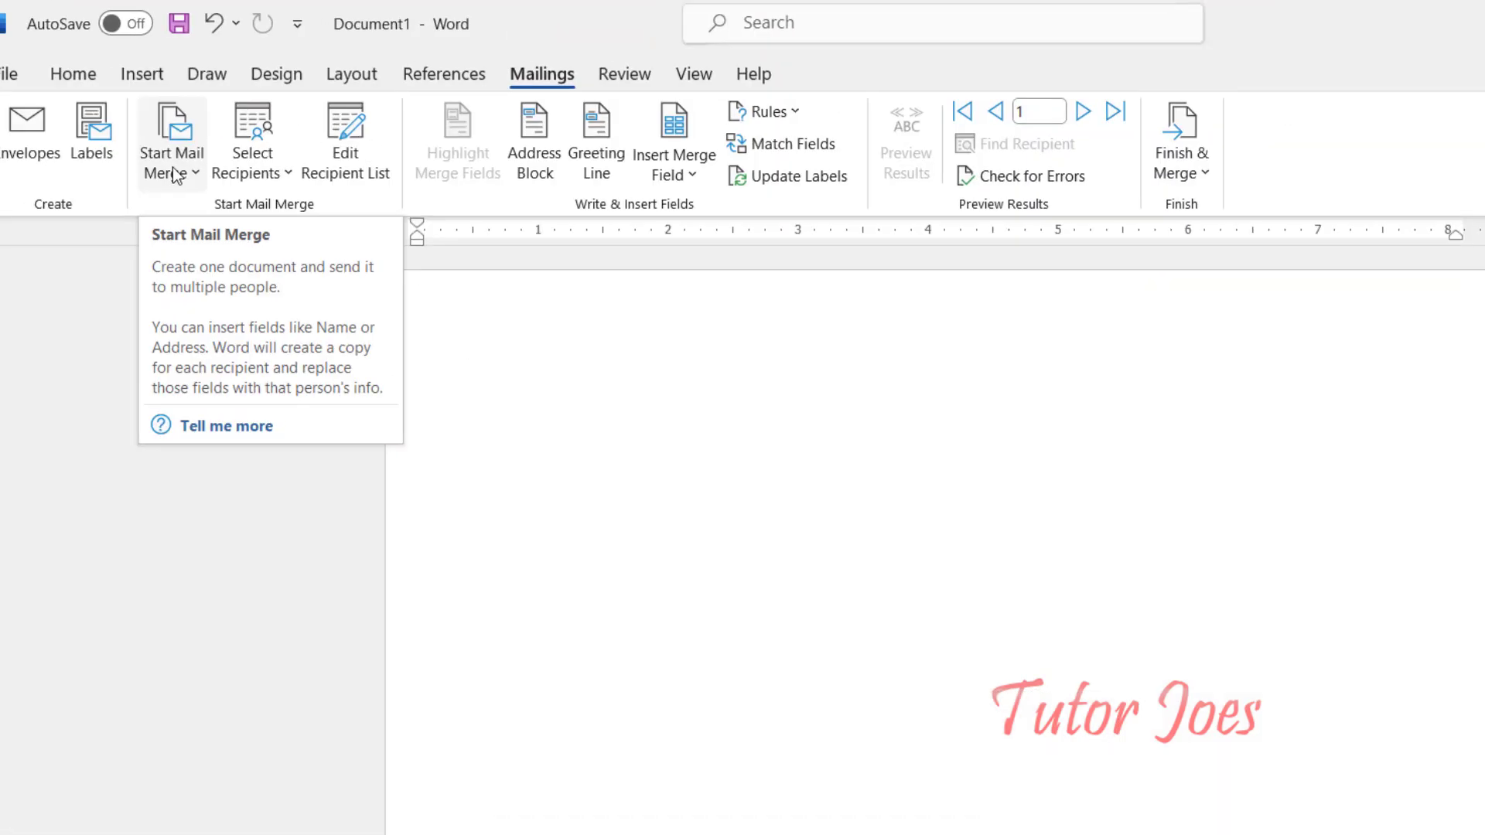
{"action": "left_click", "coordinate": [166, 172]}
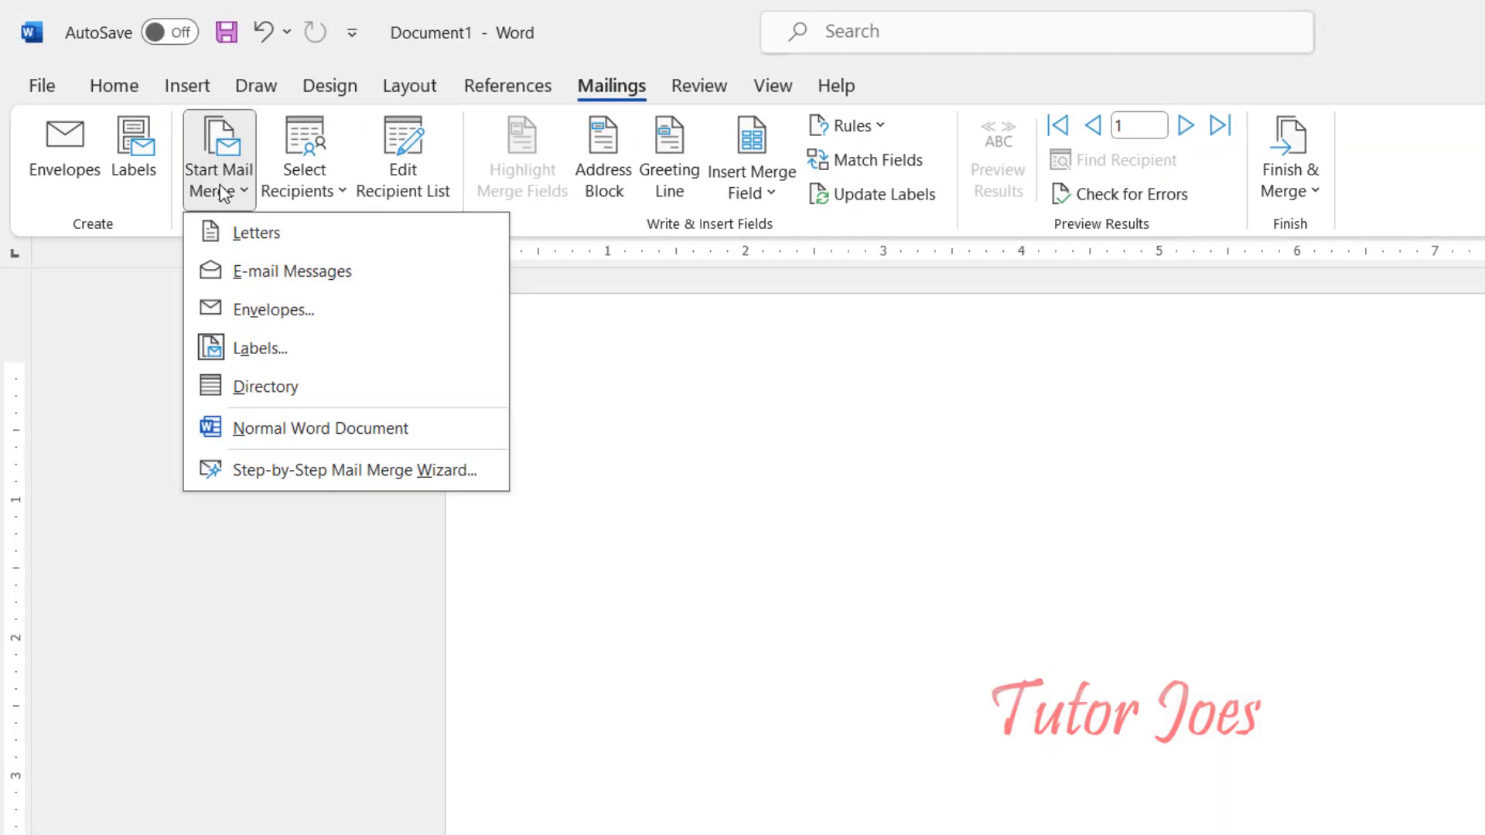
{"action": "left_click", "coordinate": [272, 357]}
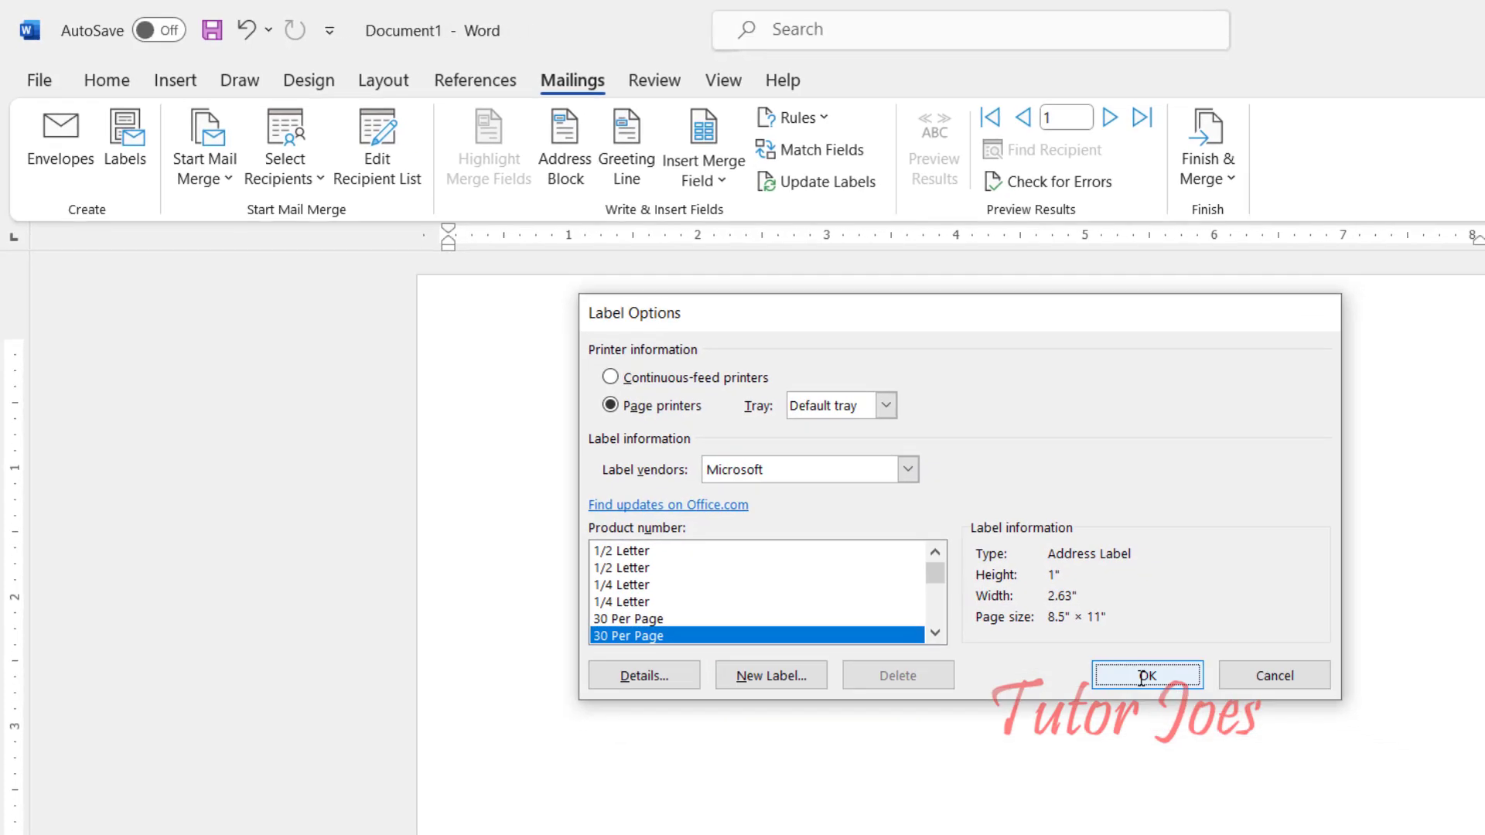
{"action": "left_click", "coordinate": [1158, 686]}
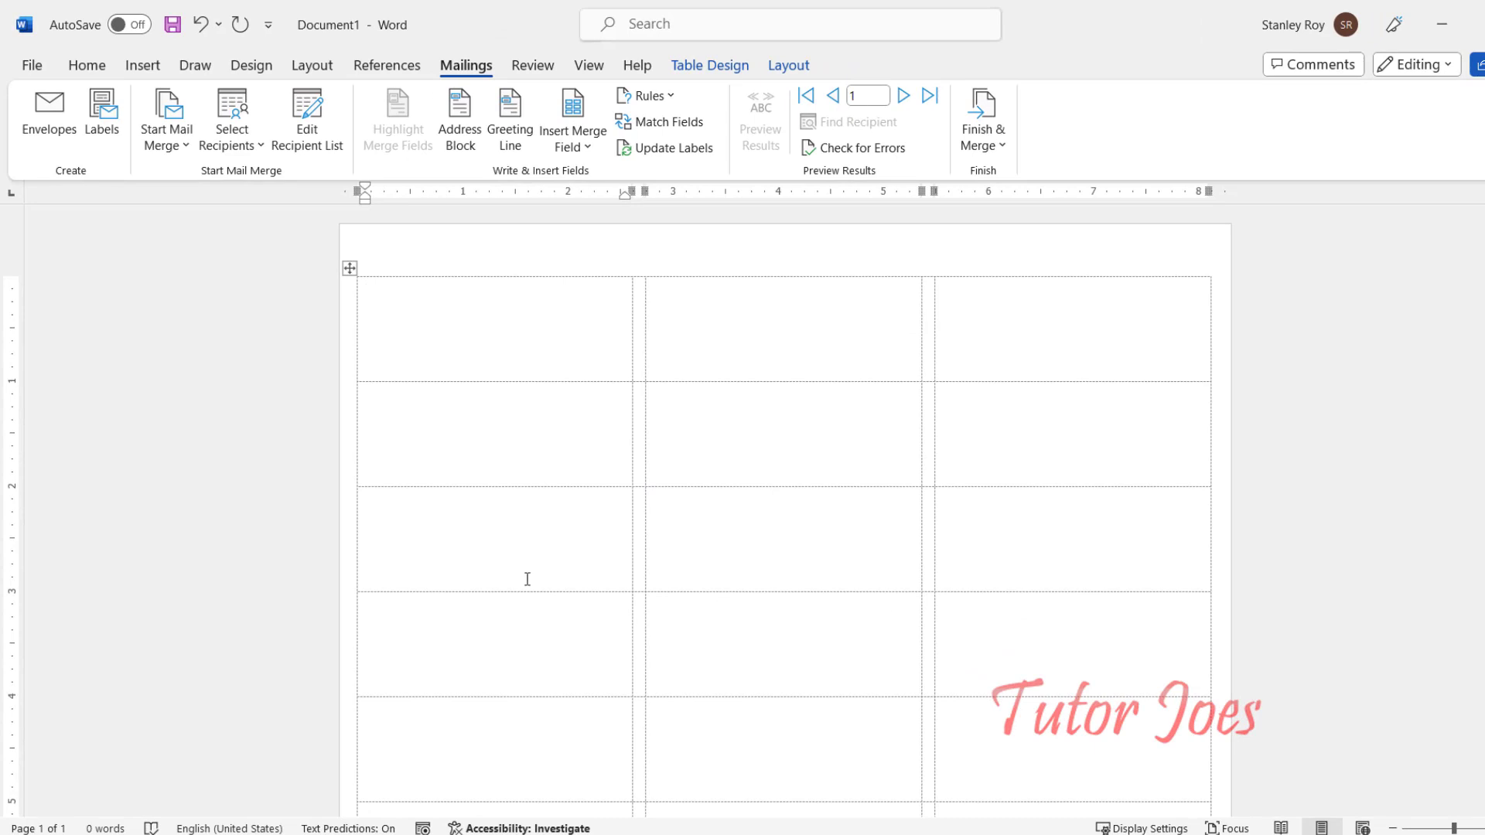
Step: Insert an address block into the first label and preview forward to record 4
{"action": "left_click", "coordinate": [470, 147]}
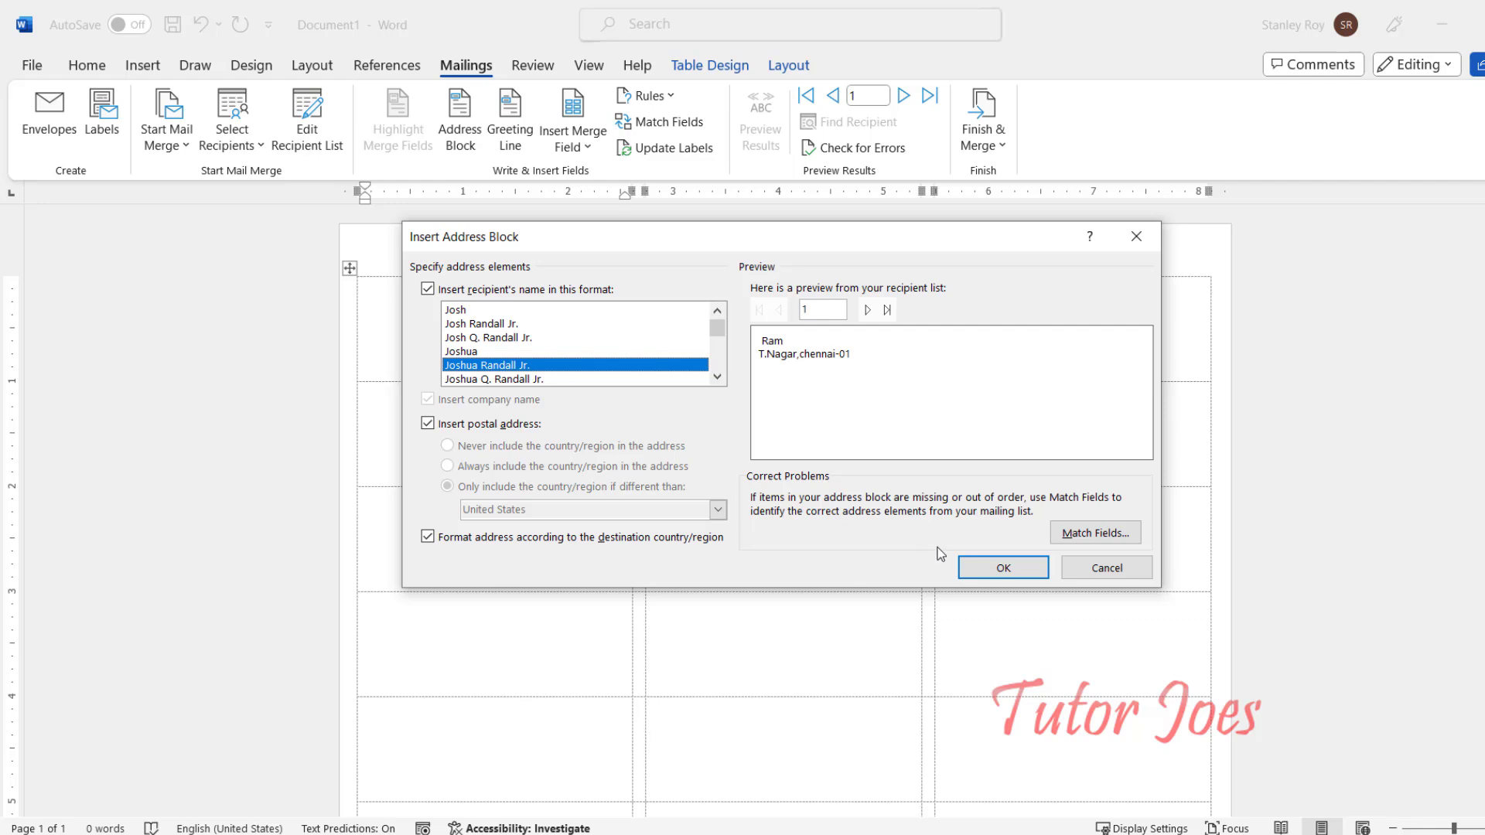
{"action": "left_click", "coordinate": [1017, 571]}
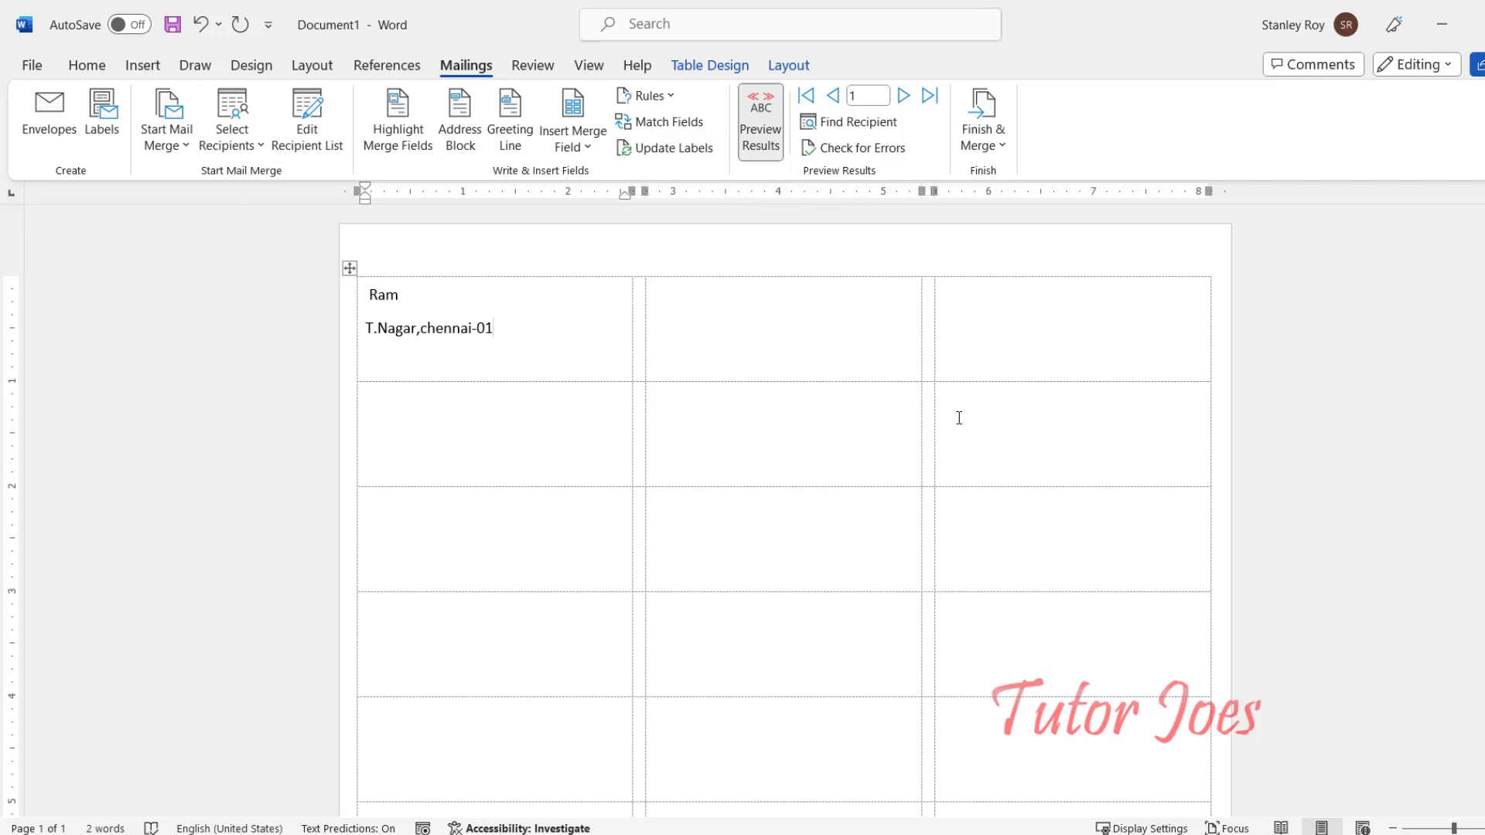
{"action": "left_click", "coordinate": [903, 97]}
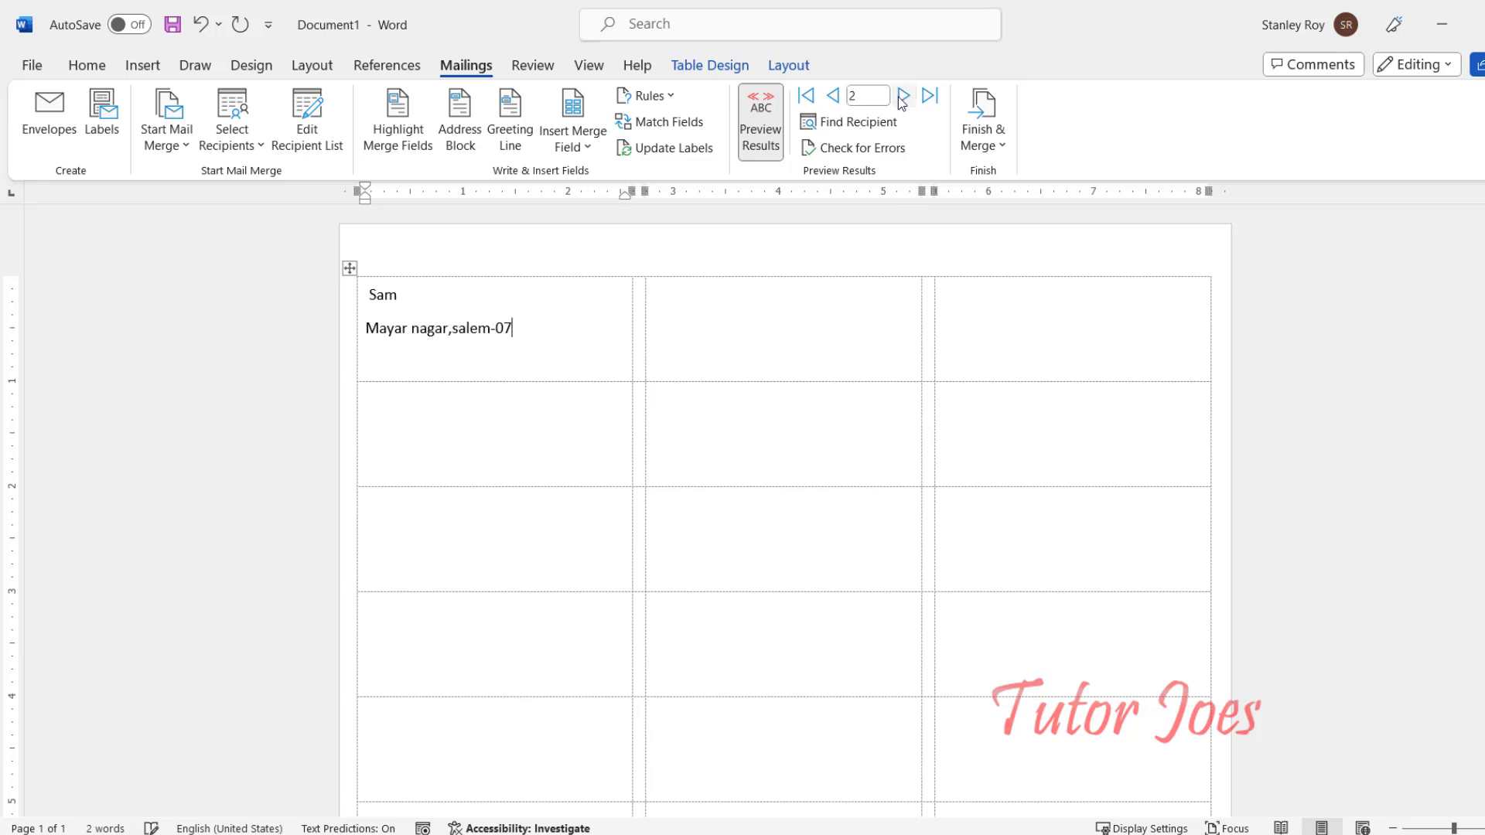
{"action": "left_click", "coordinate": [902, 96]}
{"action": "left_click", "coordinate": [903, 97]}
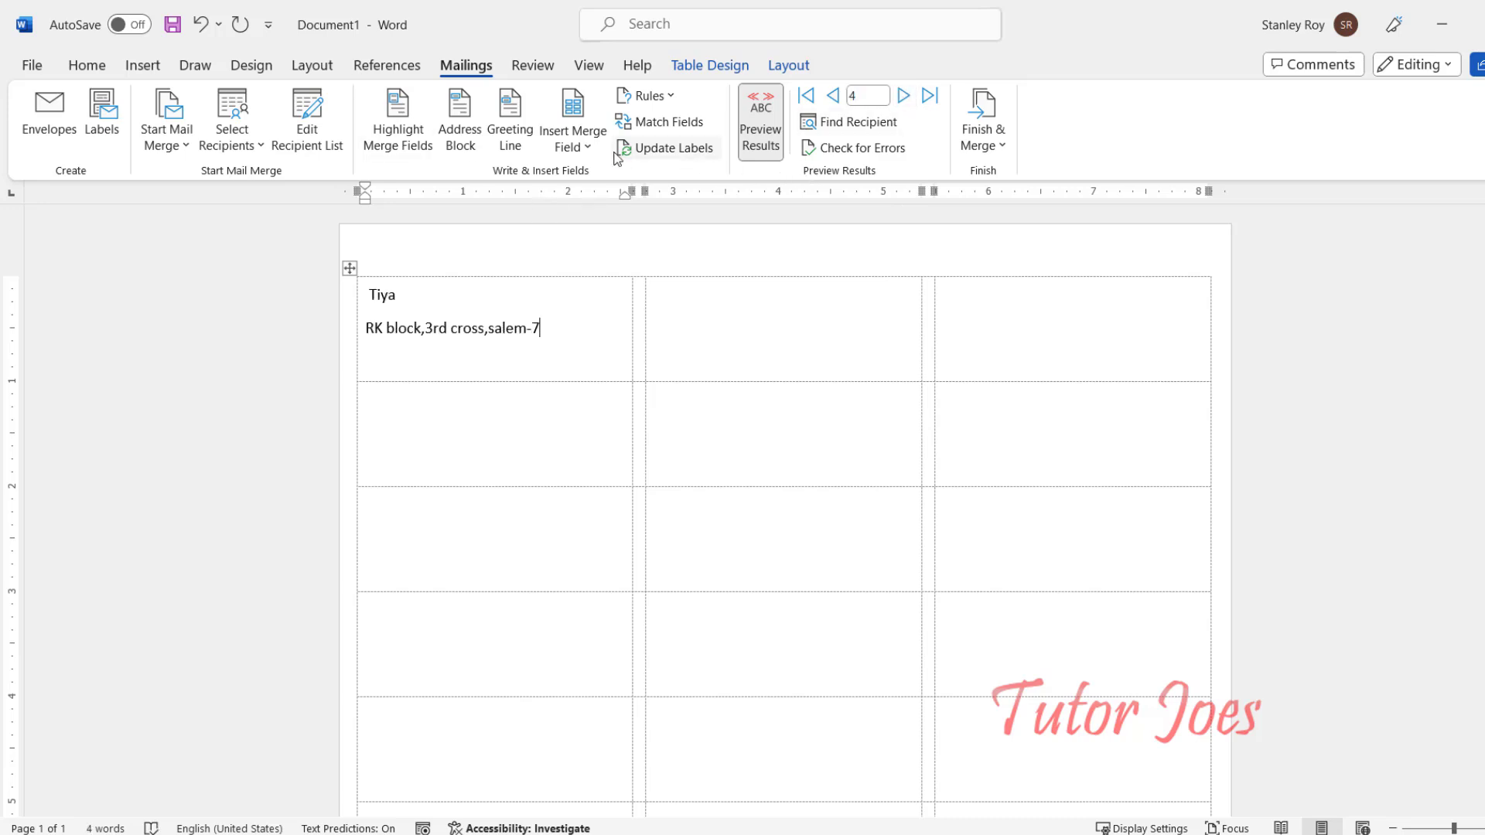
Step: Update all labels with the address block, then dismiss the document type list
{"action": "left_click", "coordinate": [666, 148]}
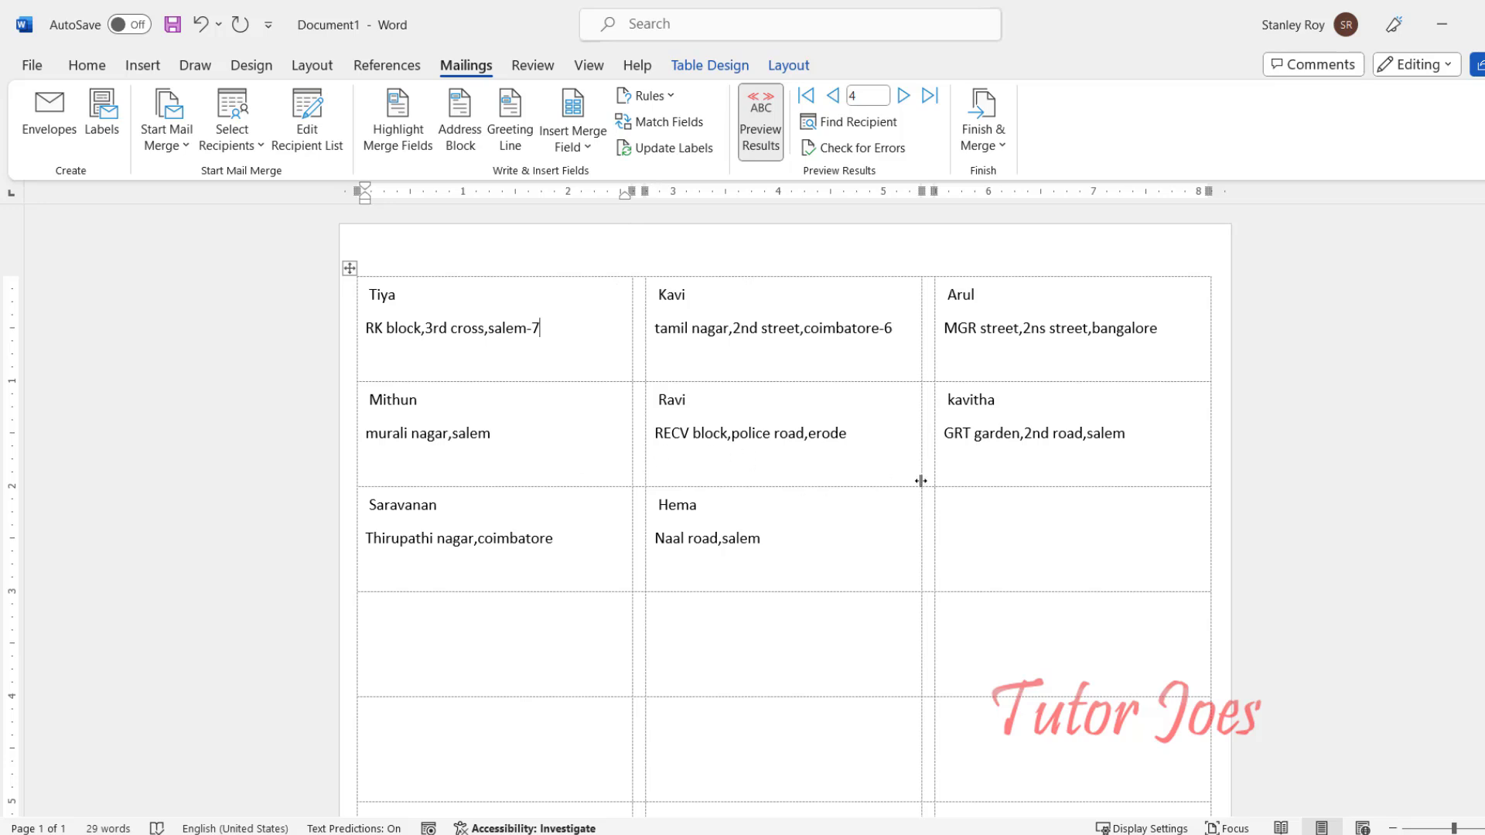
{"action": "left_click", "coordinate": [869, 545]}
{"action": "left_click", "coordinate": [147, 152]}
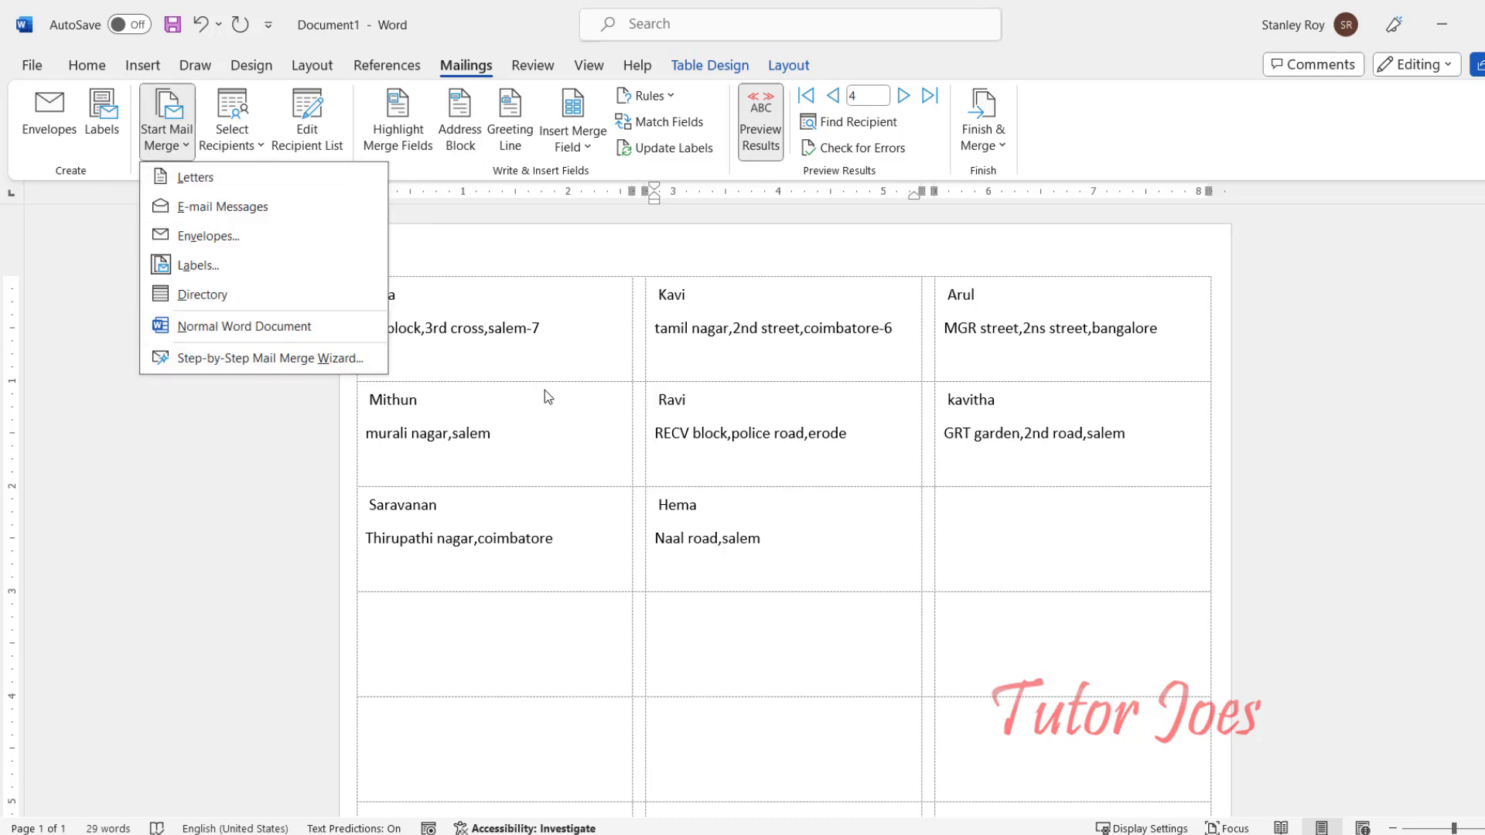
{"action": "left_click", "coordinate": [740, 362]}
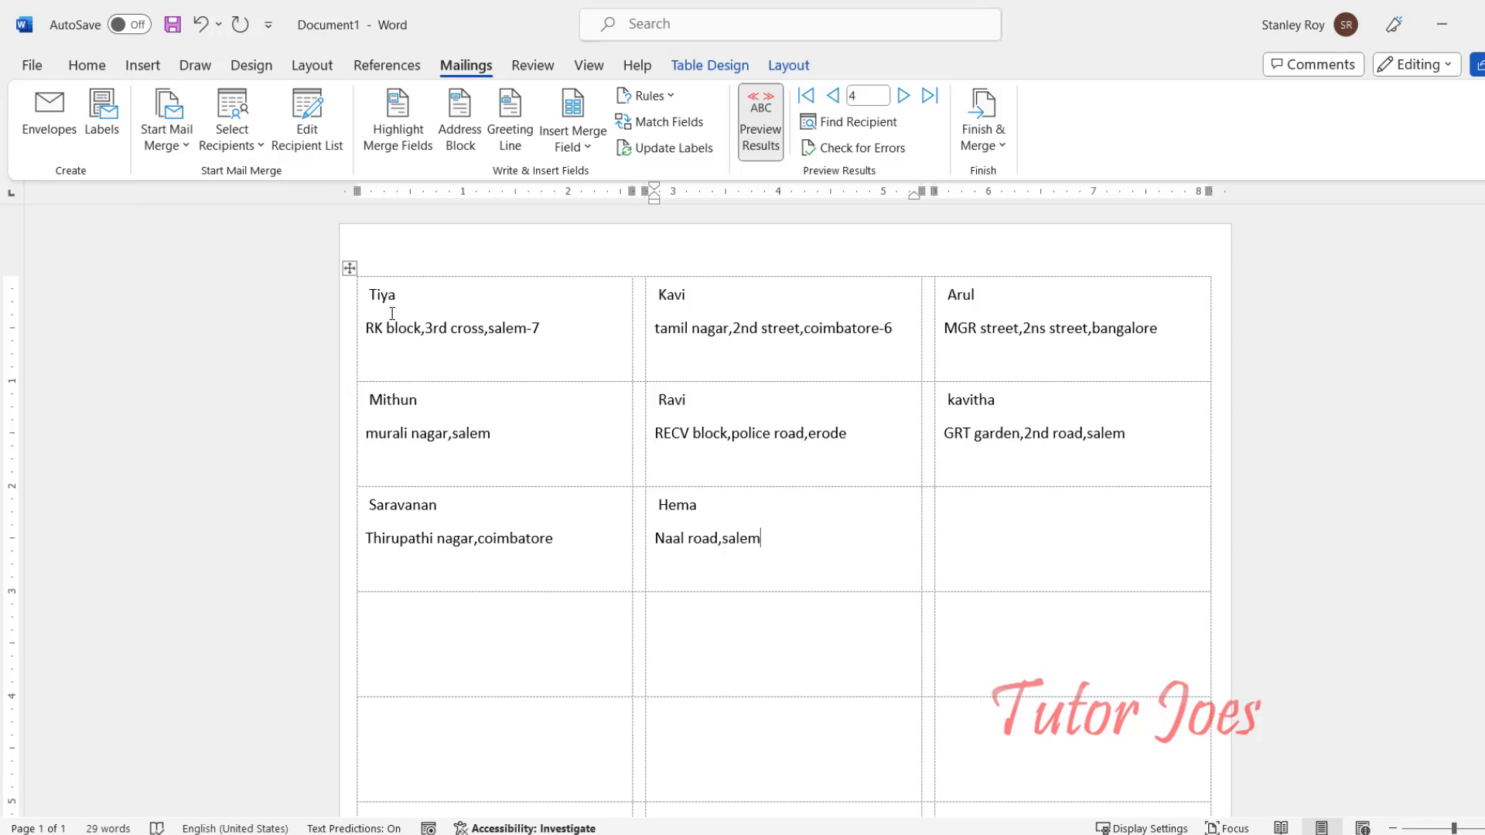
Step: Select and delete the entire previewed label table
{"action": "left_click_drag", "start_coordinate": [398, 297], "coordinate": [431, 301]}
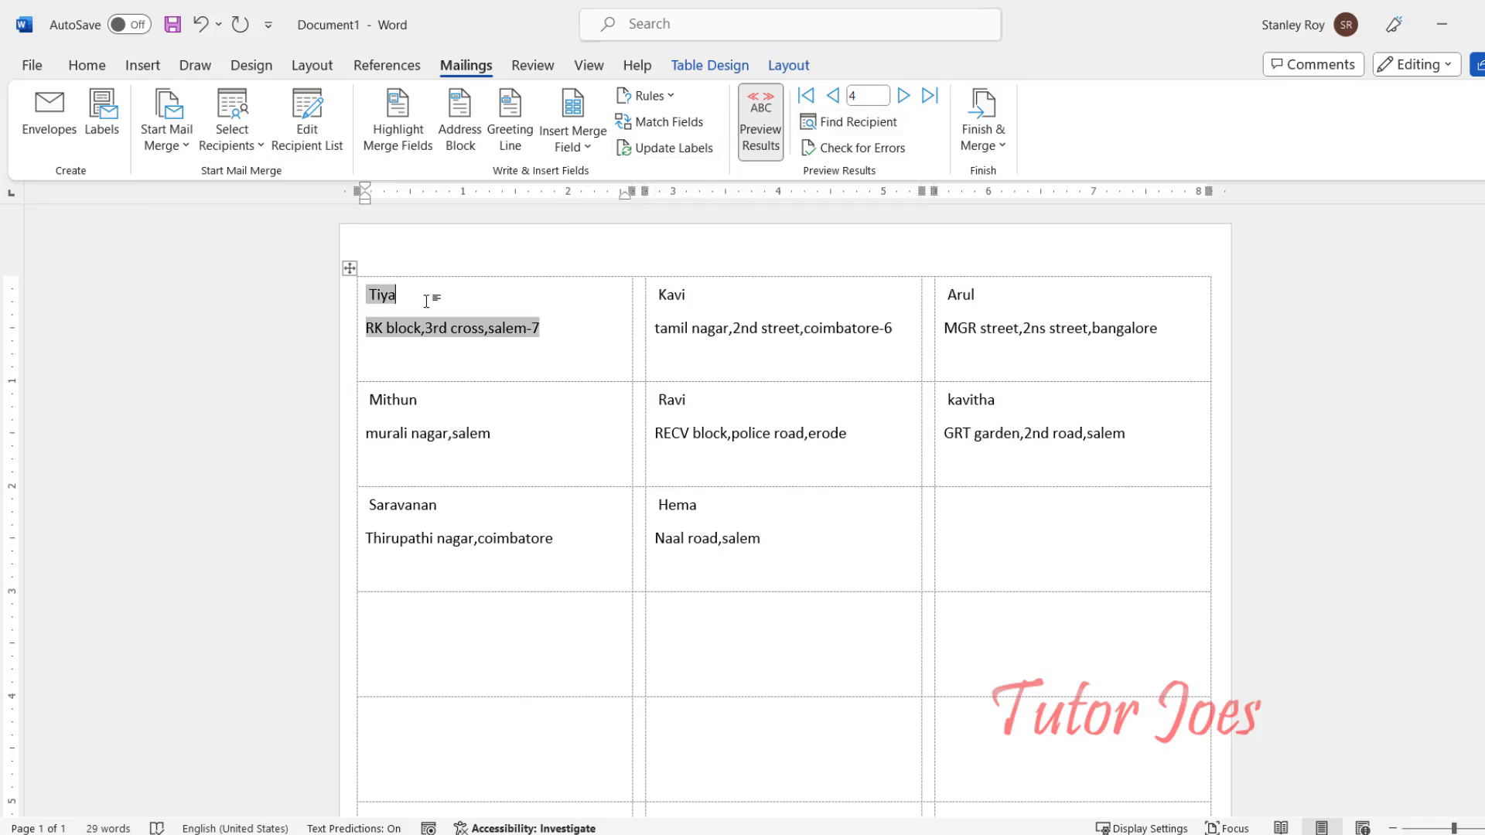
{"action": "left_click", "coordinate": [350, 268]}
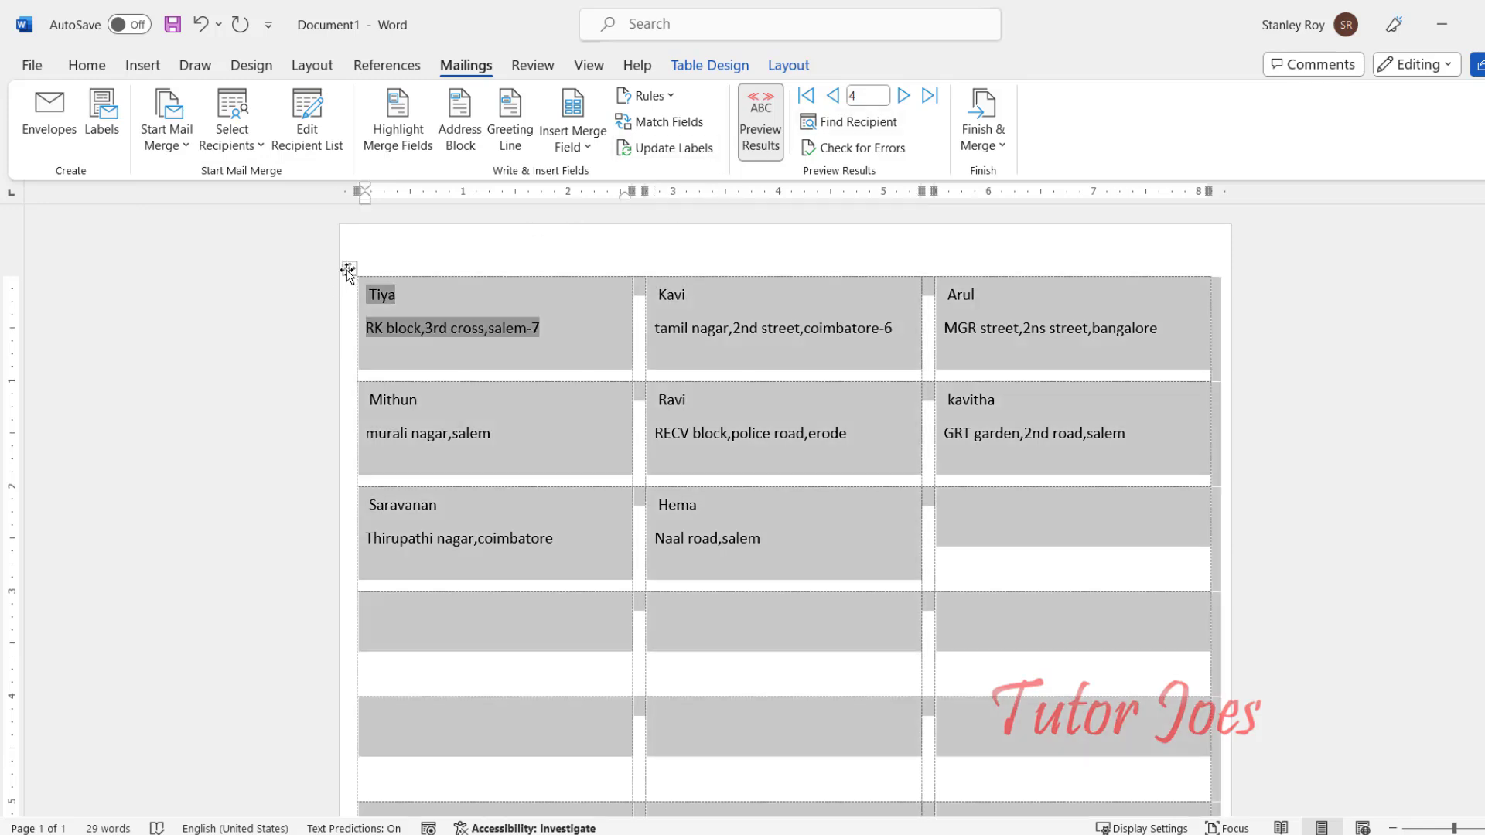
{"action": "left_click", "coordinate": [788, 65]}
{"action": "left_click", "coordinate": [316, 124]}
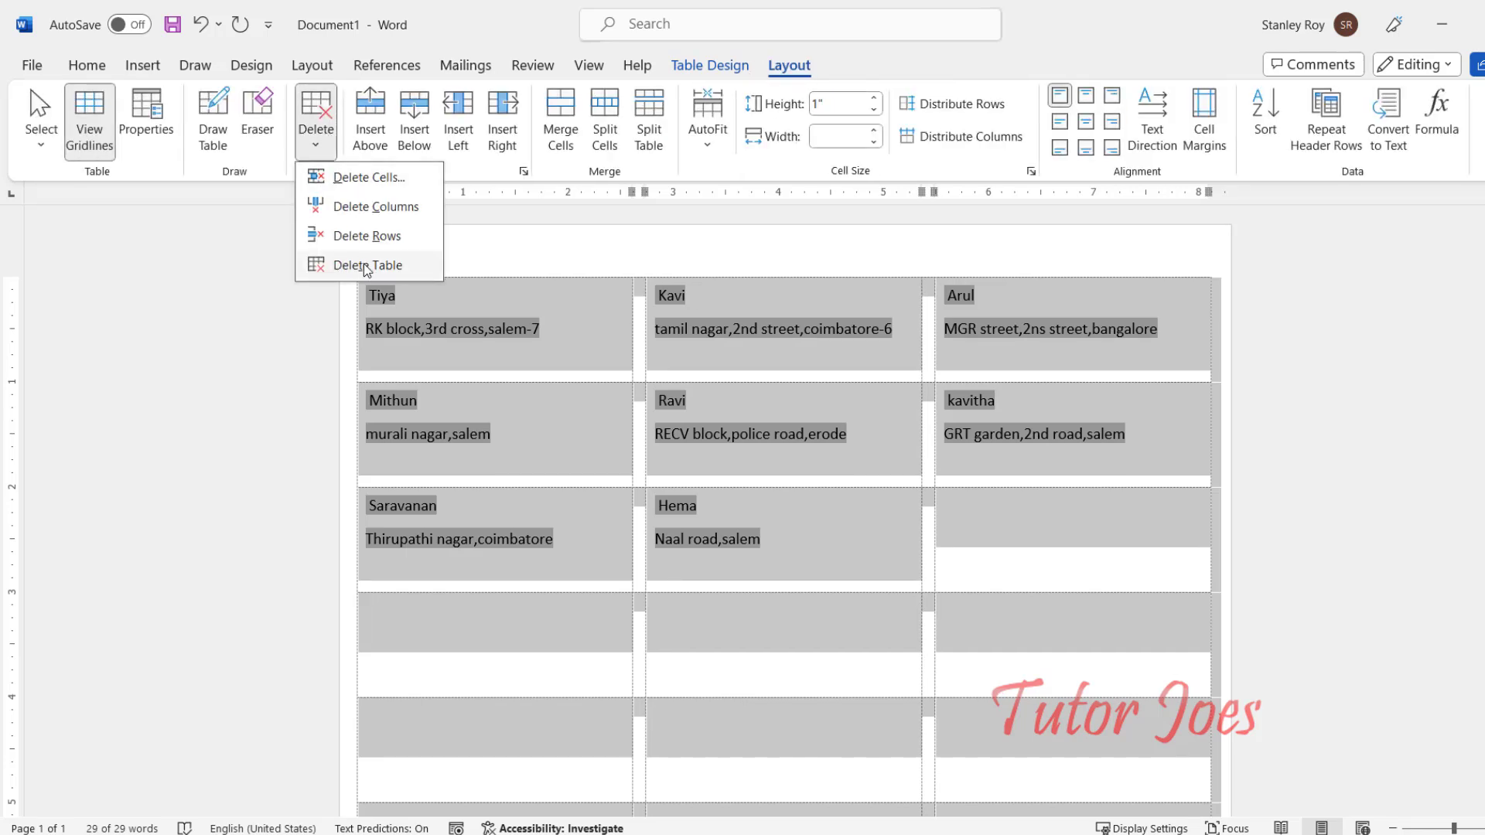
{"action": "left_click", "coordinate": [363, 265]}
Step: Start a new labels mail merge and accept the layout to create empty labels
{"action": "left_click", "coordinate": [465, 65]}
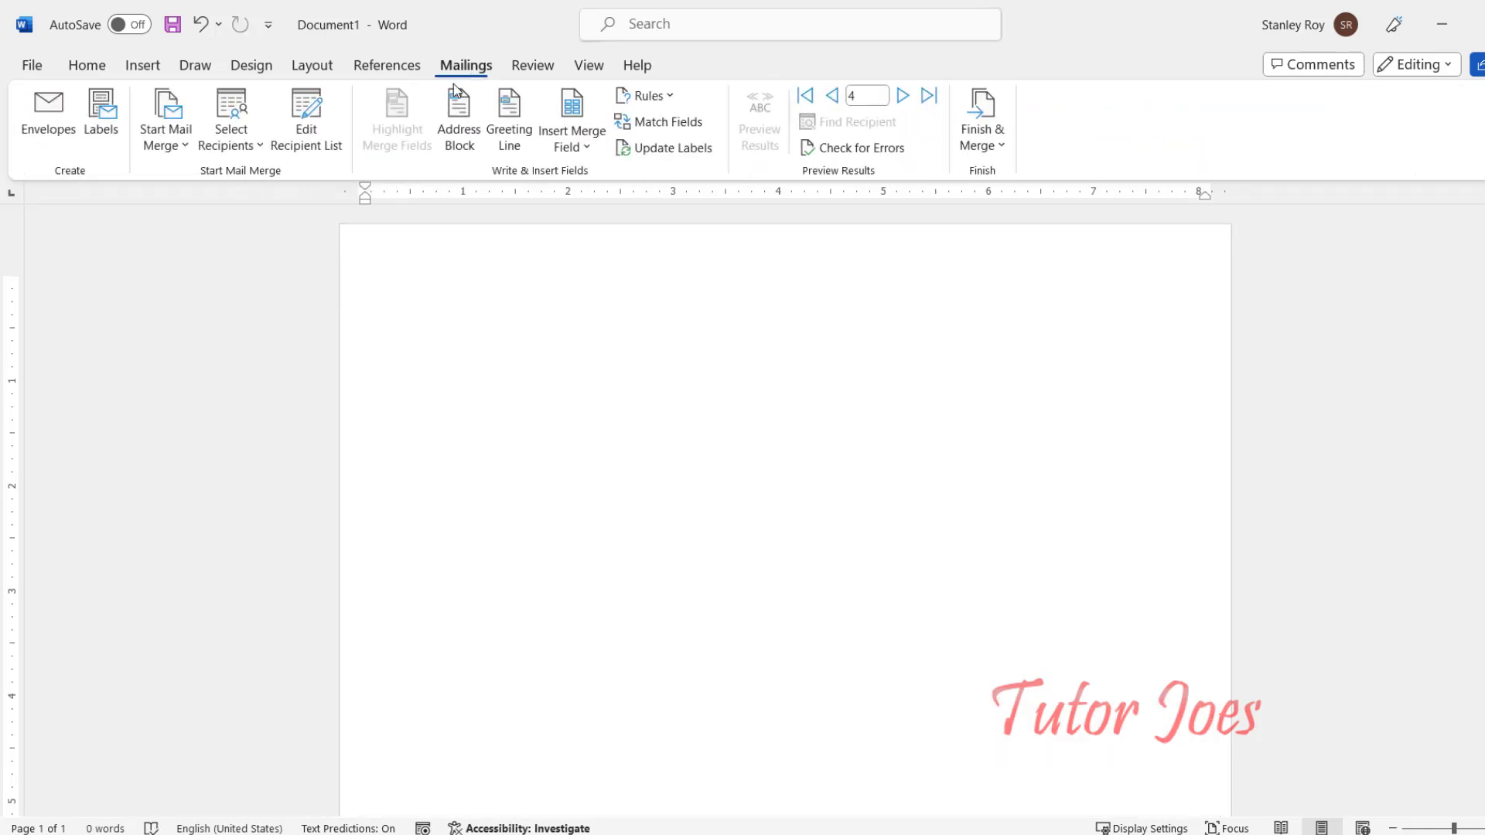
{"action": "left_click", "coordinate": [180, 144]}
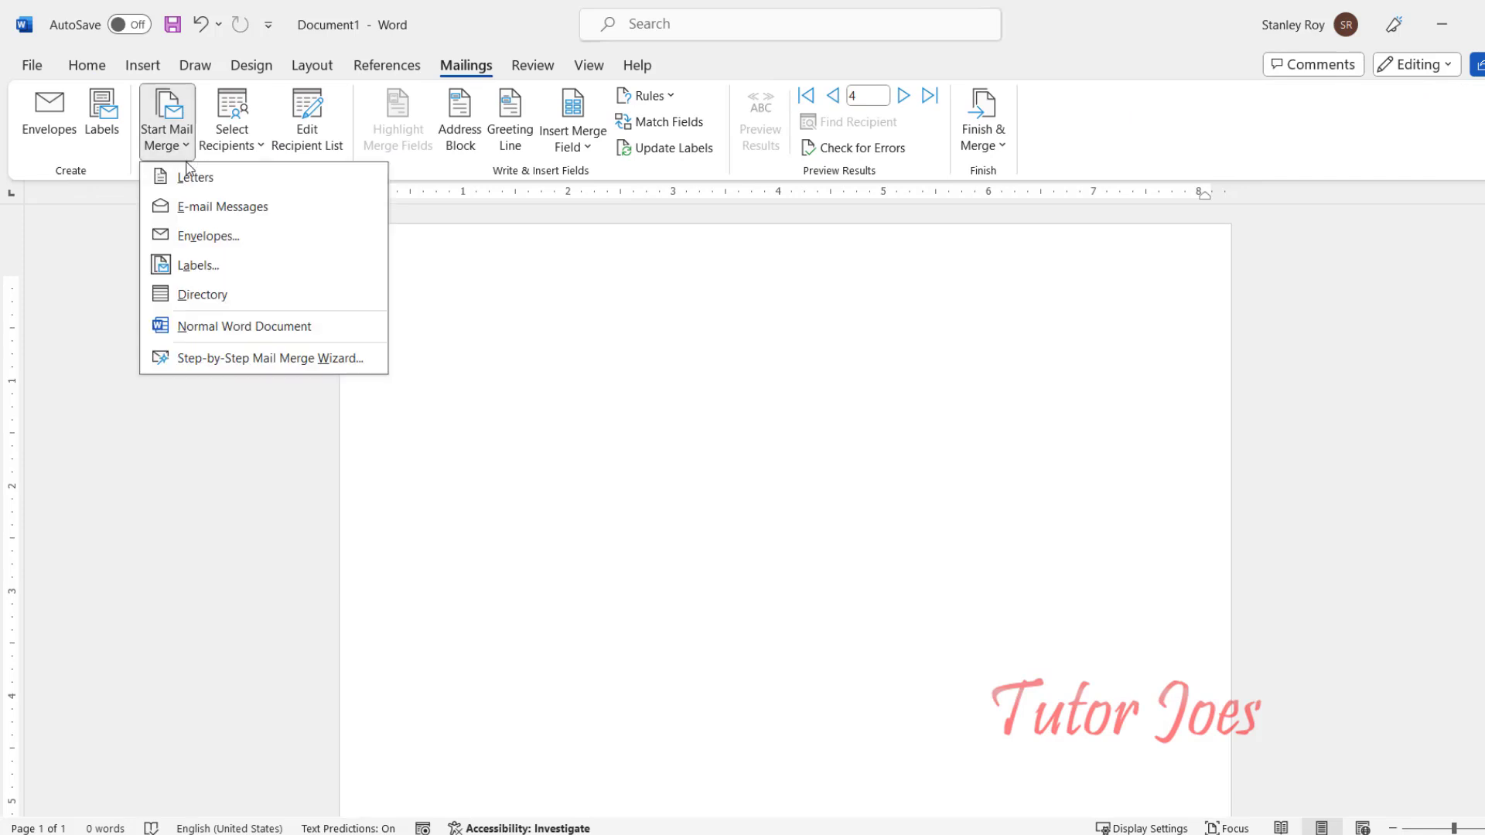
{"action": "left_click", "coordinate": [216, 268]}
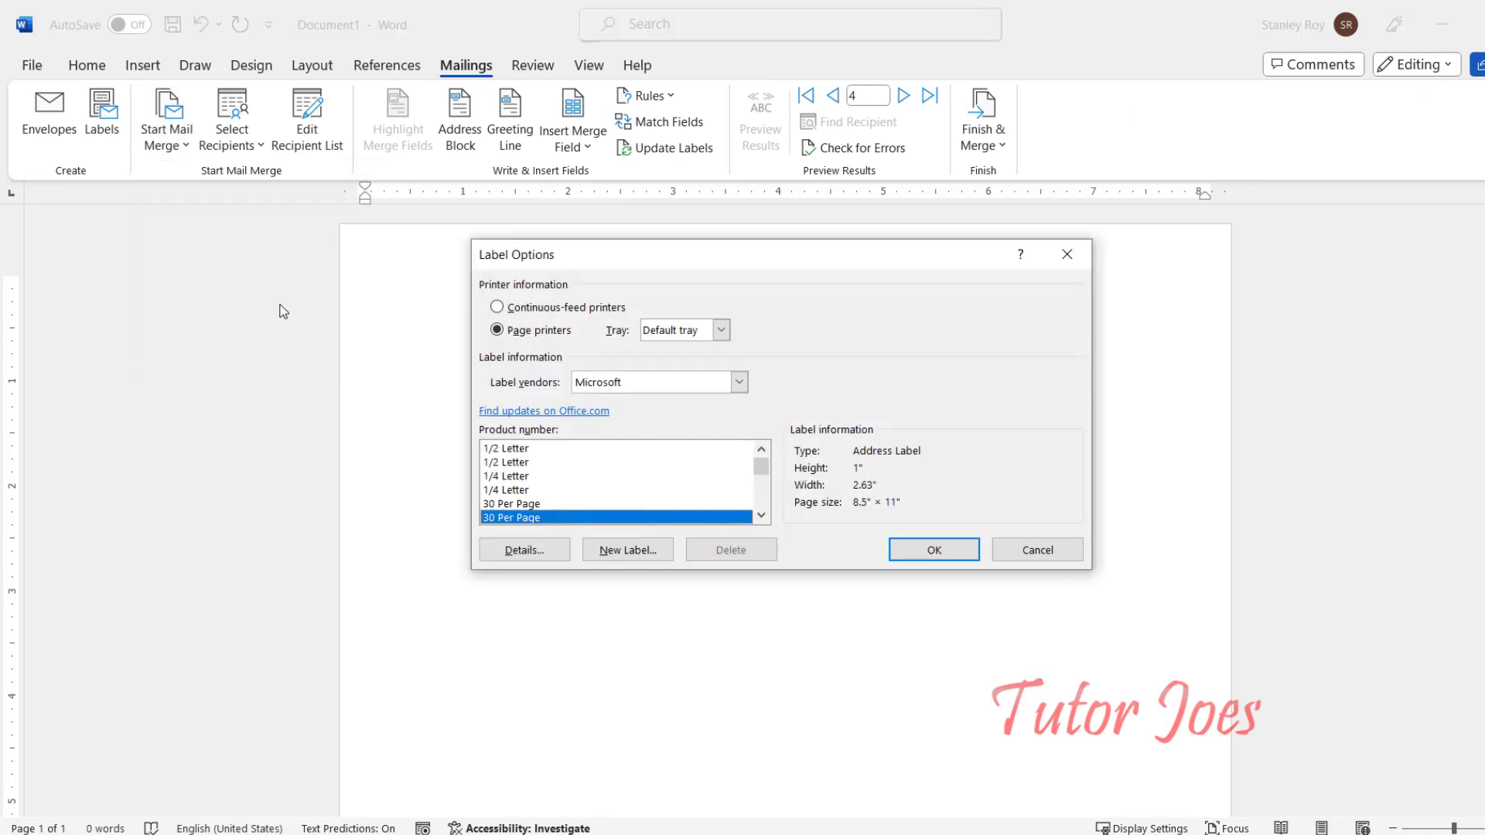
{"action": "left_click", "coordinate": [934, 550]}
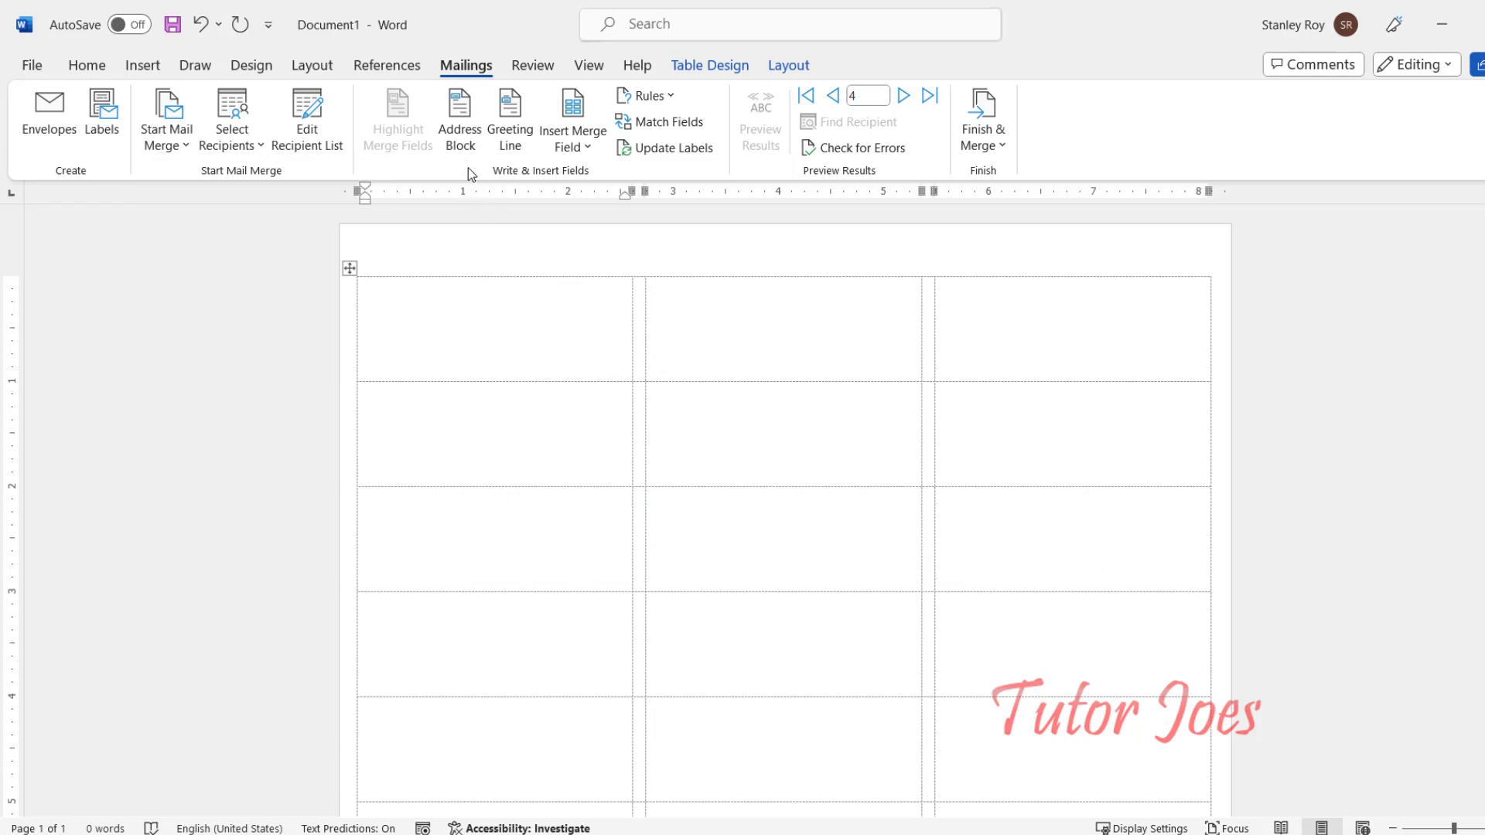
Step: Return the preview to recipient record 1 and remove the stray 1 from the first label
{"action": "left_click", "coordinate": [834, 99]}
{"action": "type", "text": "1"}
{"action": "left_click", "coordinate": [833, 98]}
{"action": "left_click", "coordinate": [807, 97]}
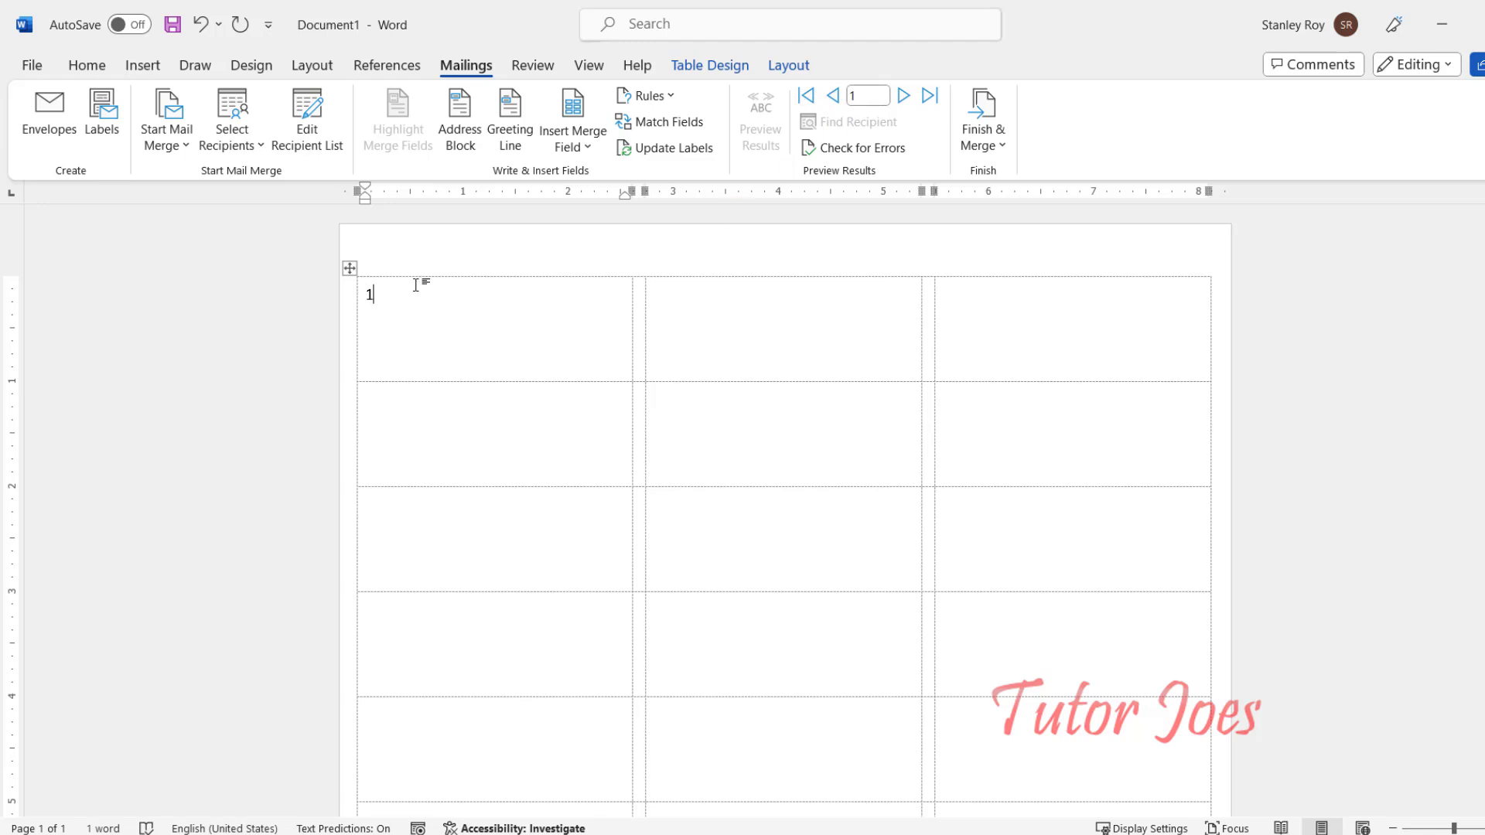
{"action": "key", "text": "BackSpace"}
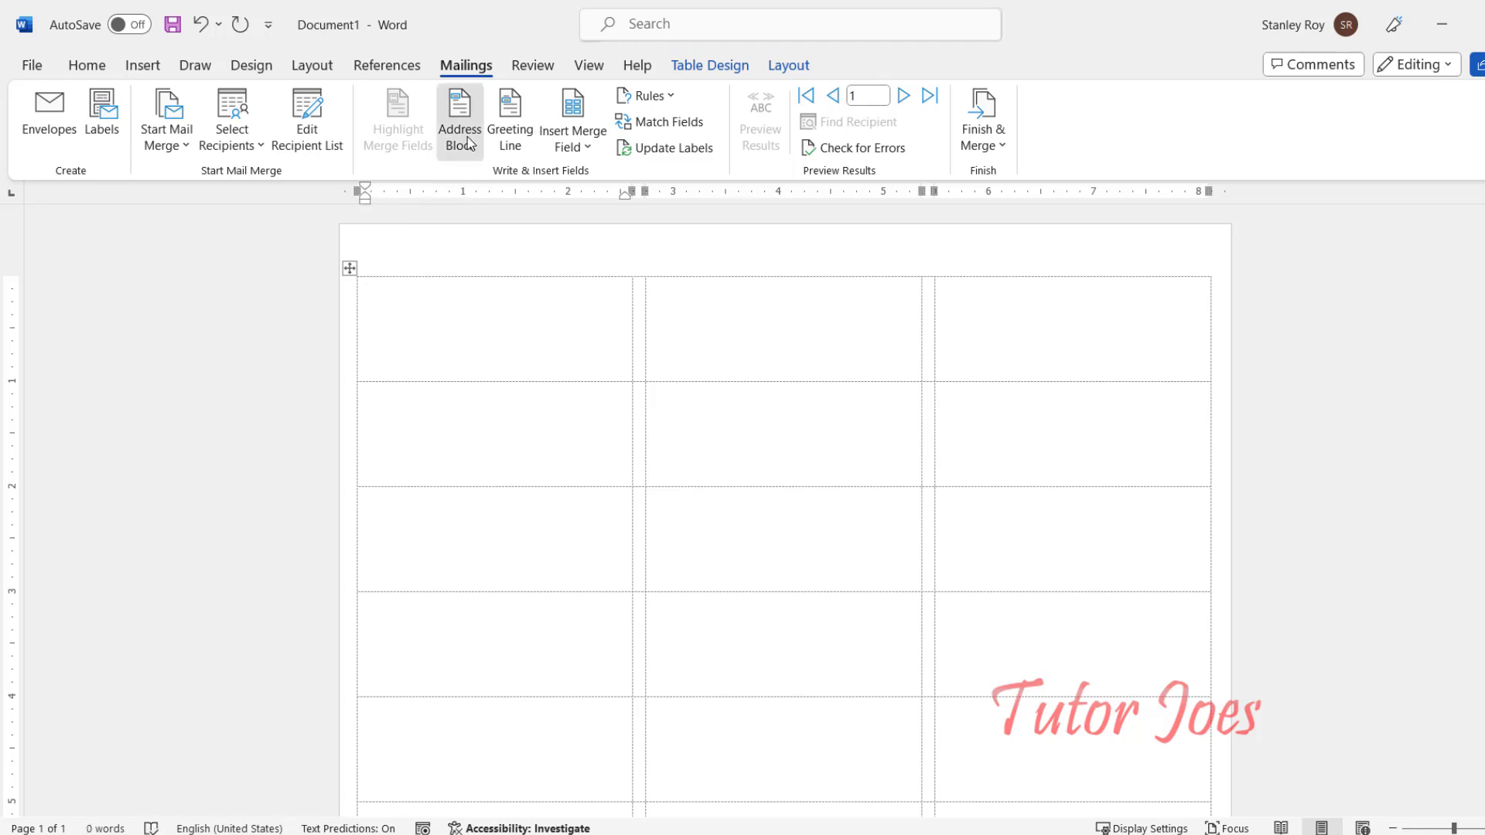
Step: Insert an address block with a different name format and update every label with it
{"action": "left_click", "coordinate": [460, 116]}
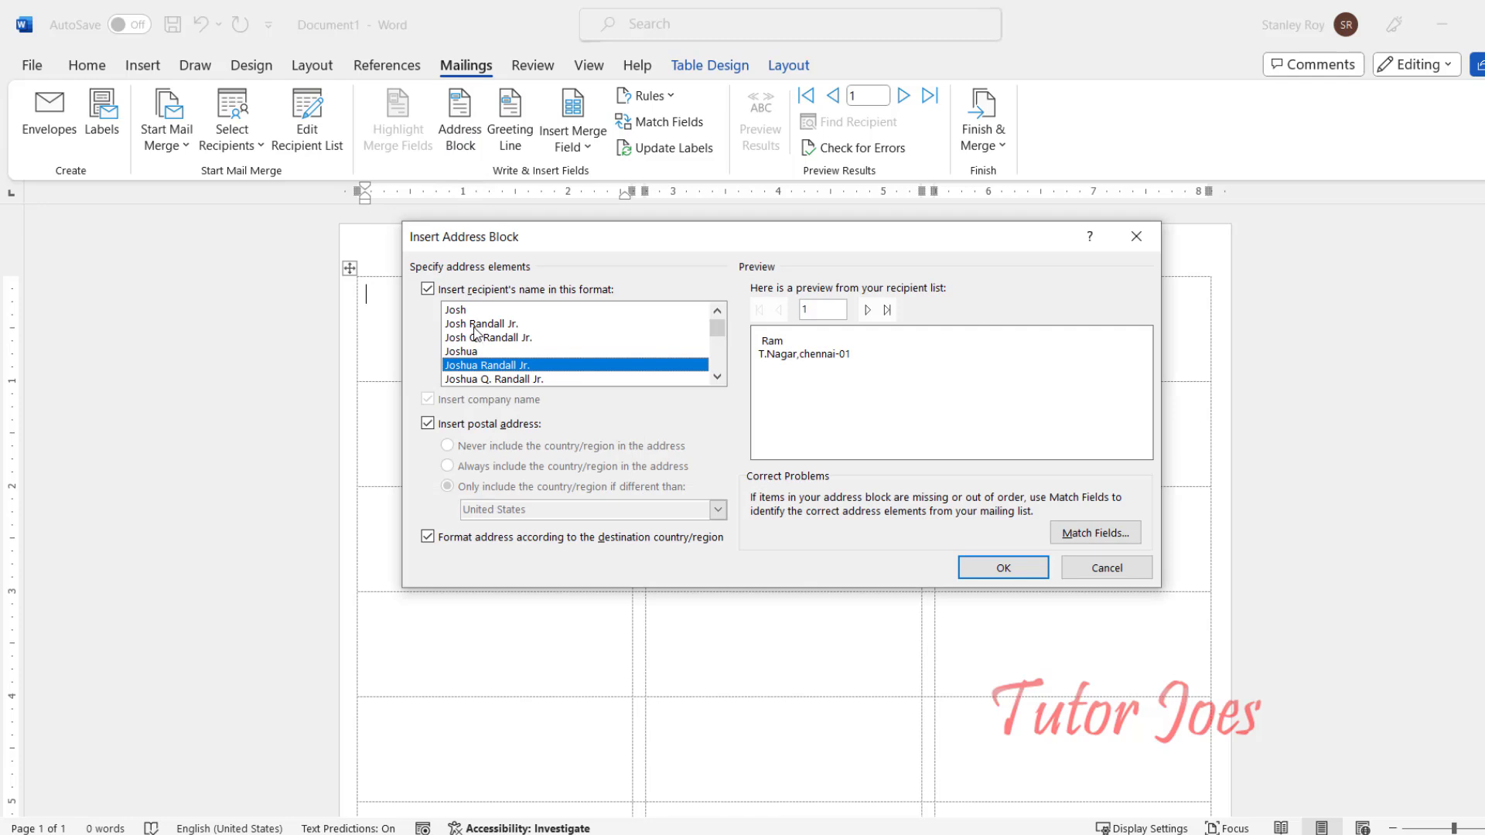
{"action": "left_click", "coordinate": [462, 310]}
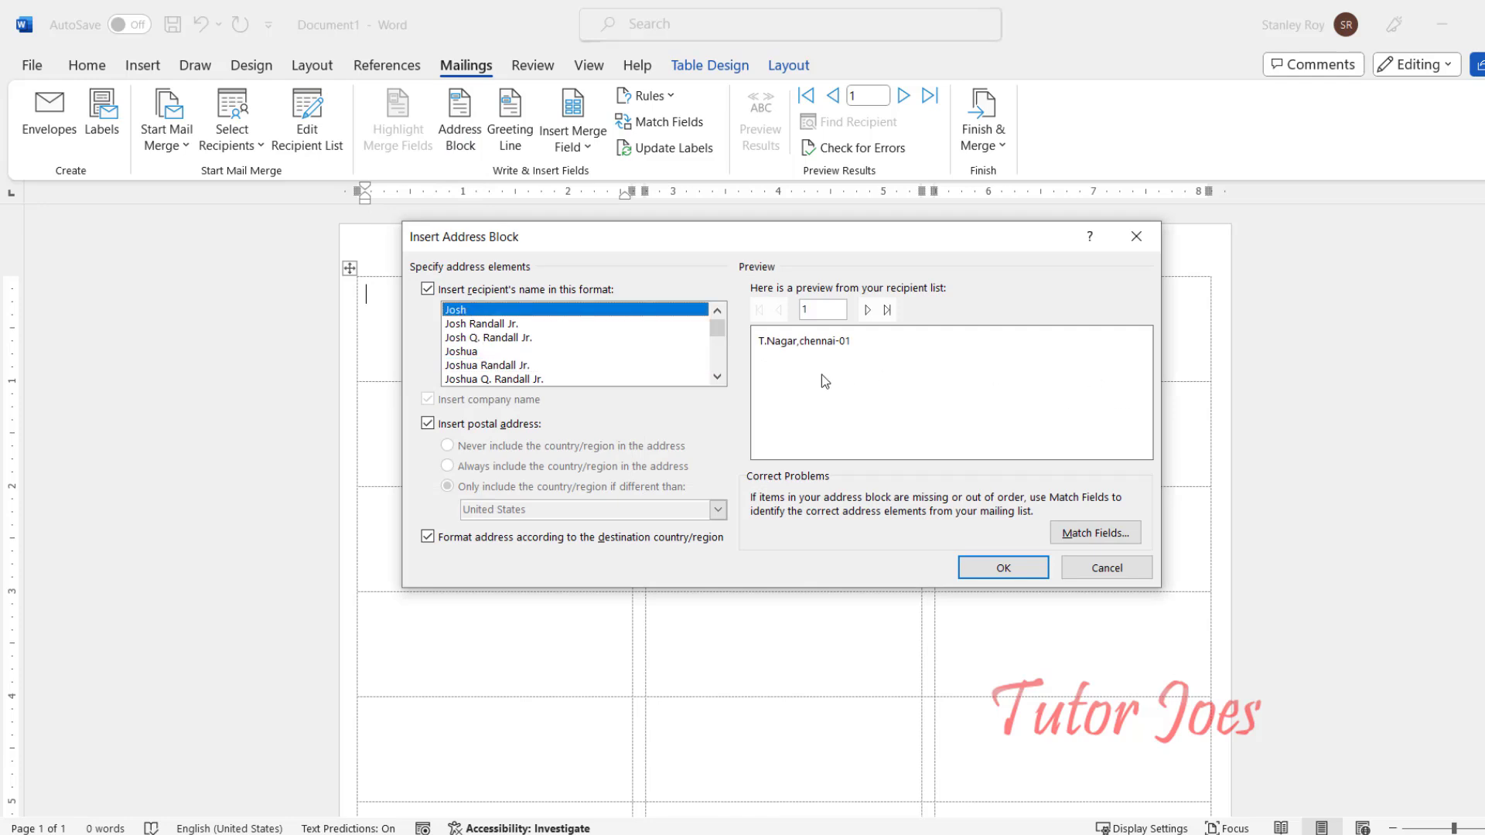
{"action": "double_click", "coordinate": [481, 335]}
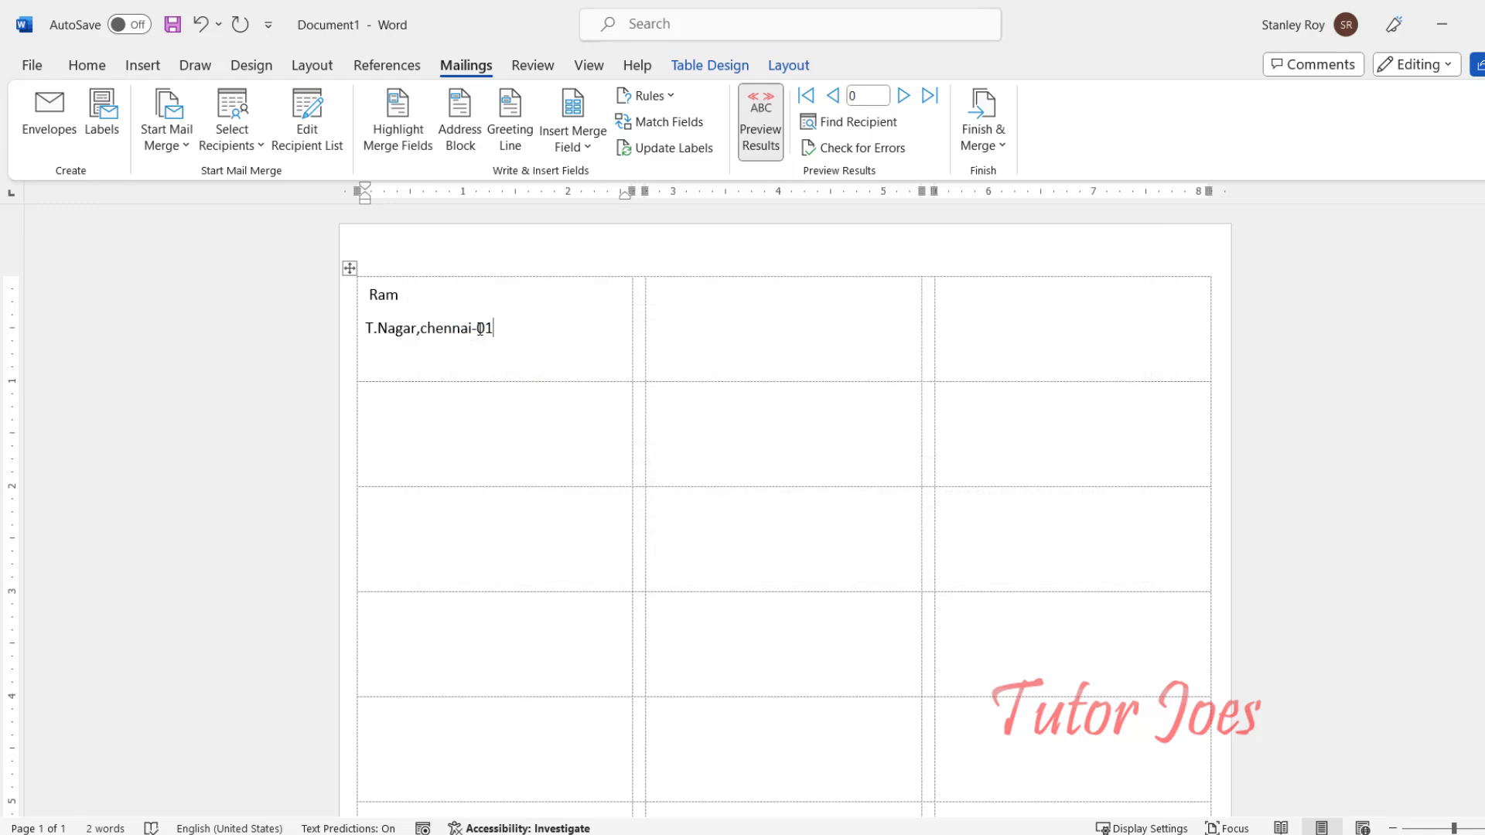
{"action": "left_click", "coordinate": [673, 148]}
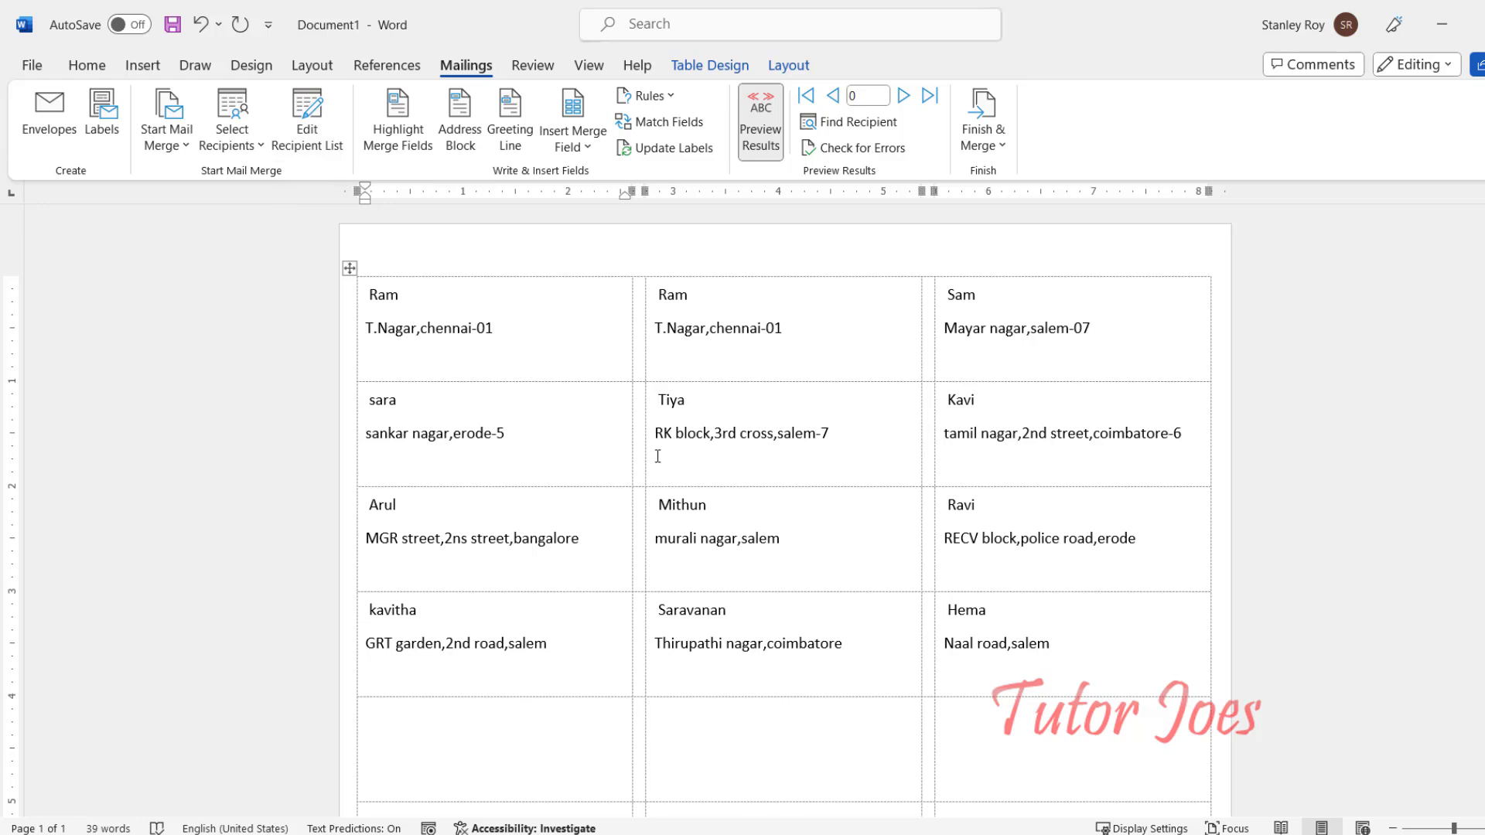
Step: Apply All Borders to every cell of the label table
{"action": "left_click", "coordinate": [350, 267]}
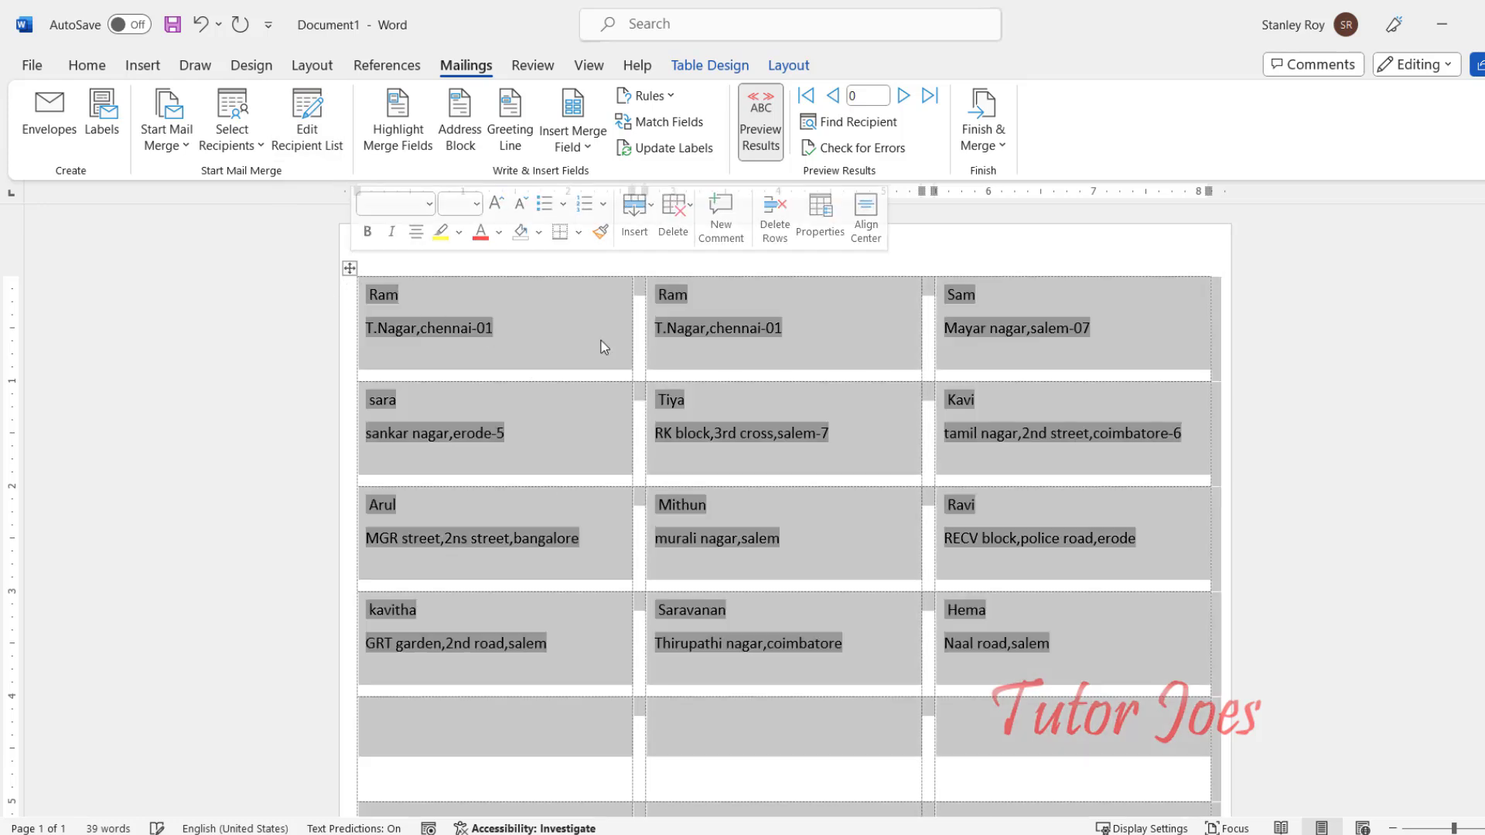
{"action": "left_click", "coordinate": [100, 67]}
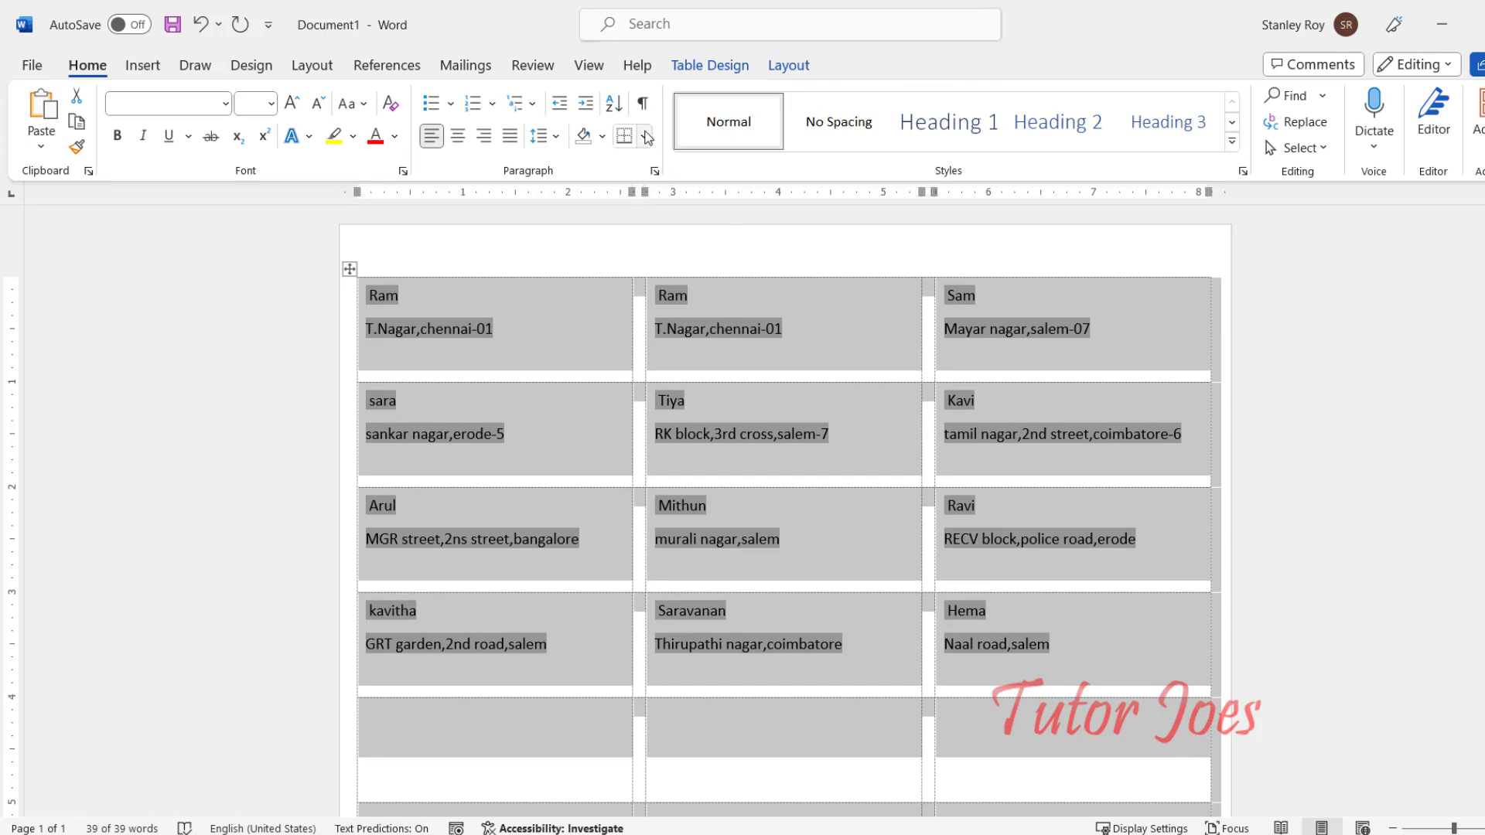
{"action": "left_click", "coordinate": [643, 137]}
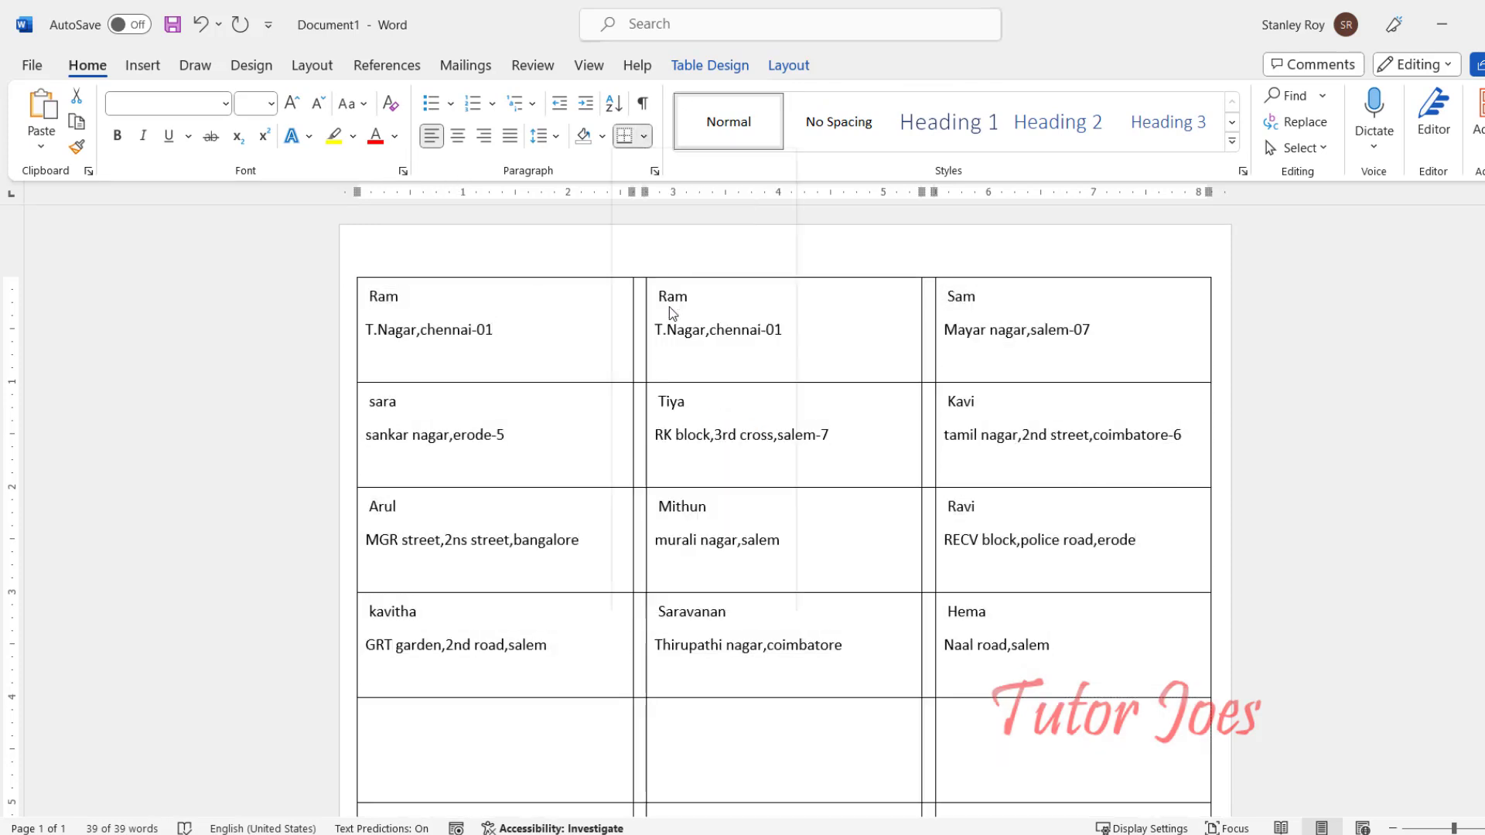
{"action": "left_click", "coordinate": [671, 305]}
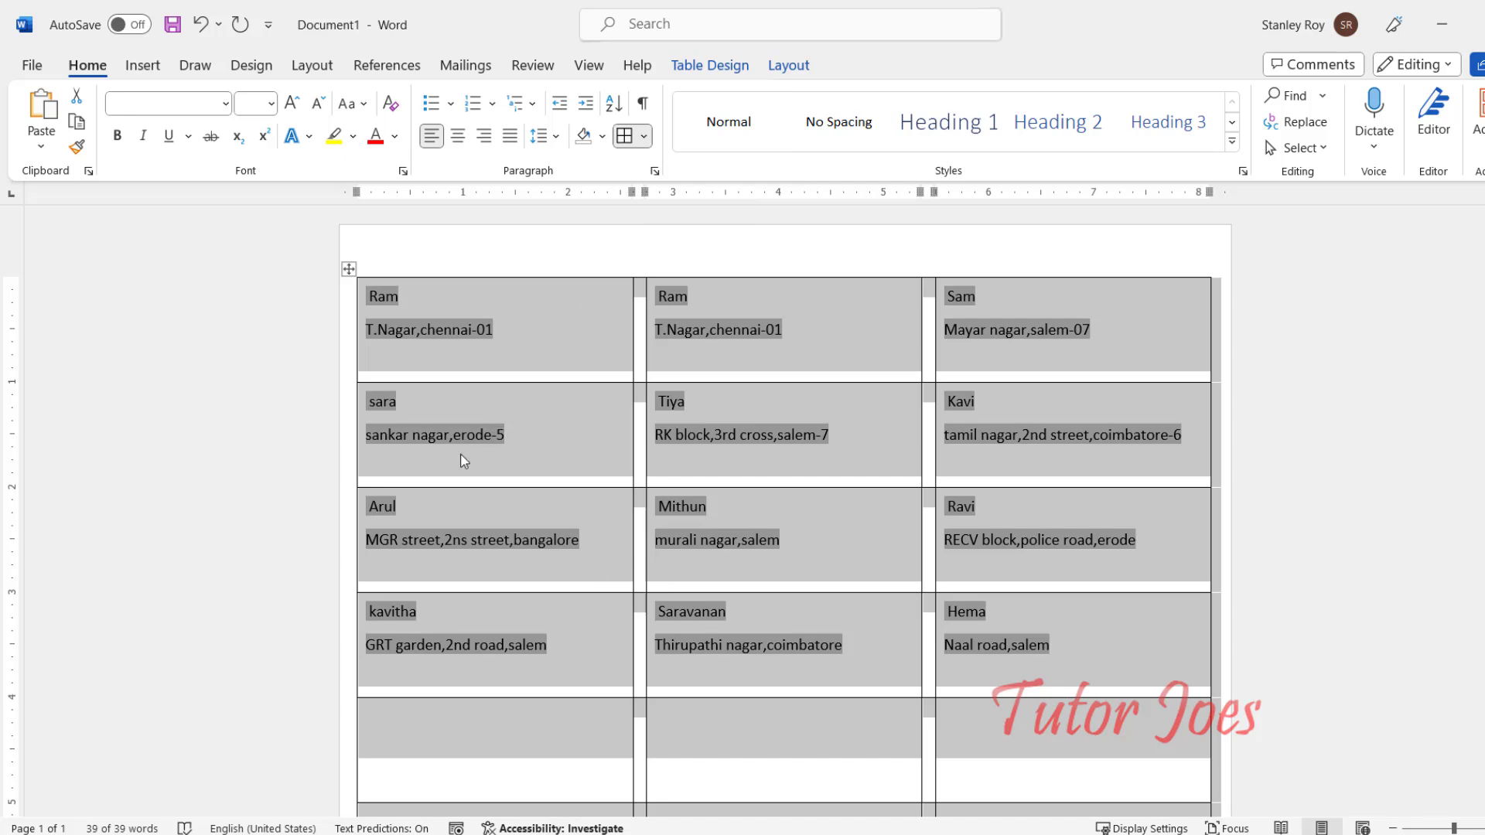
Step: Shade the whole label table light green and review the result
{"action": "left_click", "coordinate": [394, 137]}
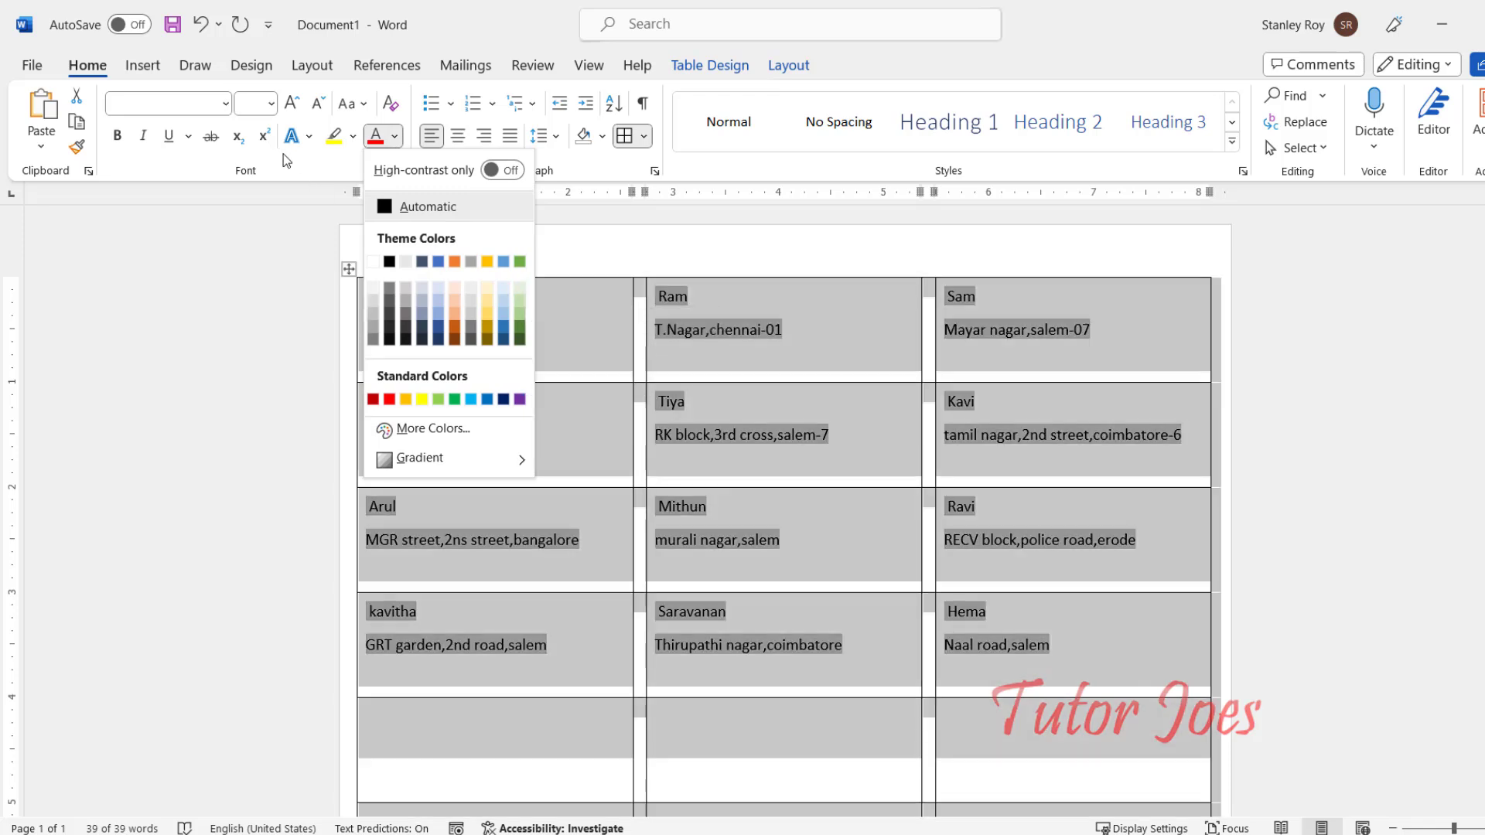
{"action": "left_click", "coordinate": [603, 137]}
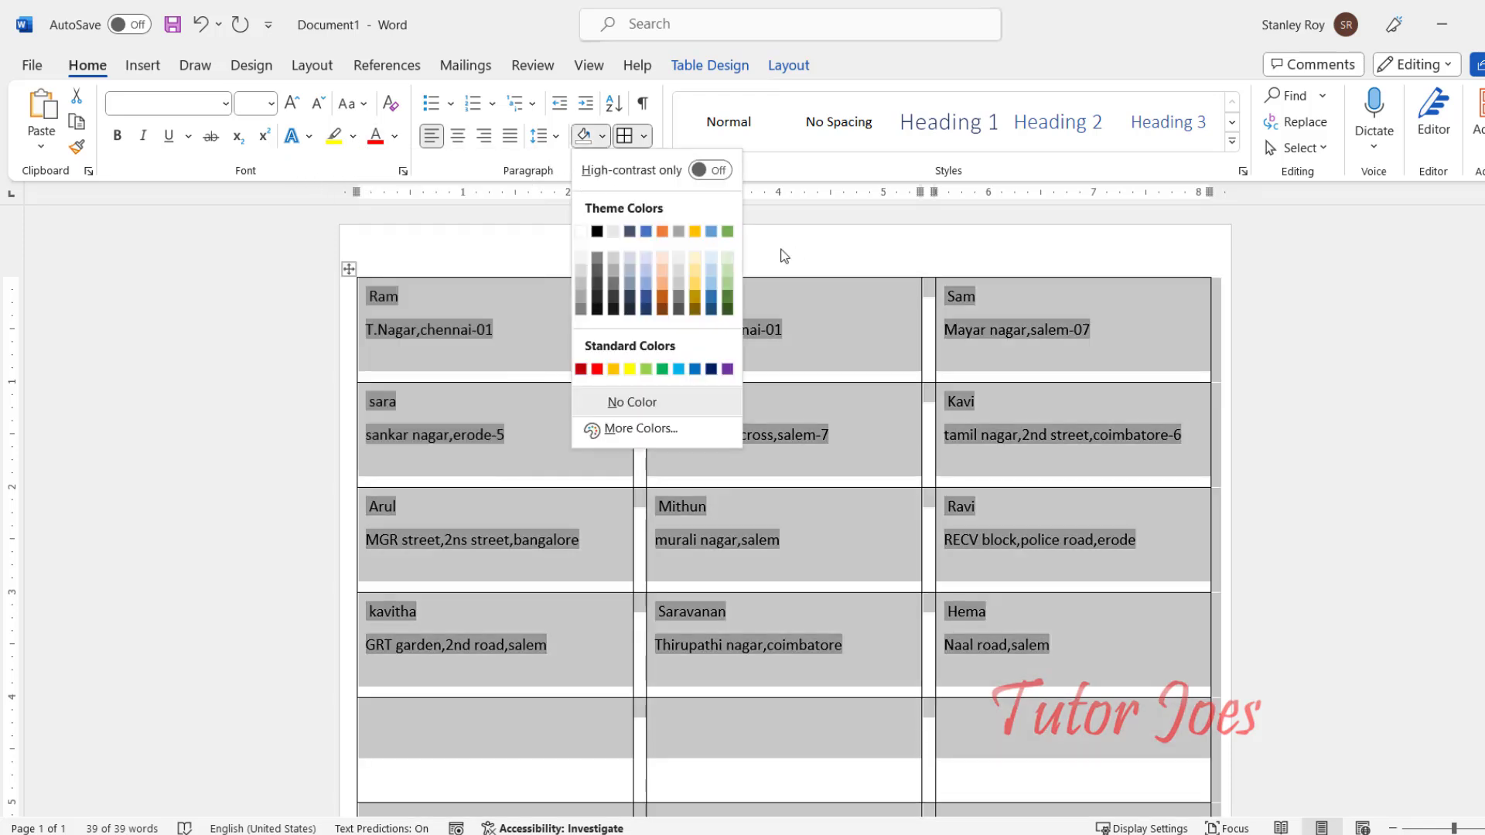
{"action": "left_click", "coordinate": [725, 262]}
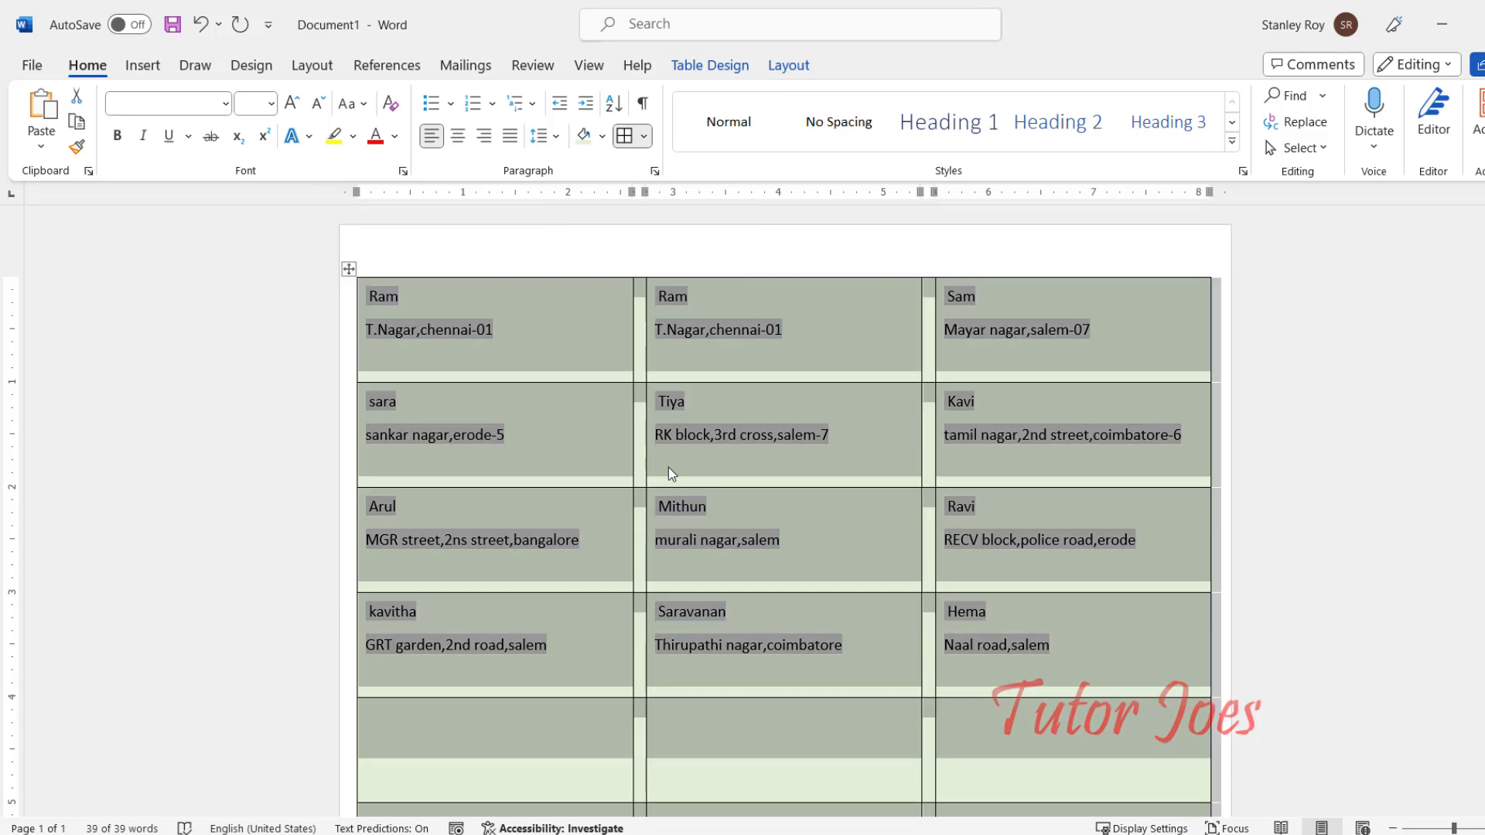
{"action": "left_click", "coordinate": [668, 467]}
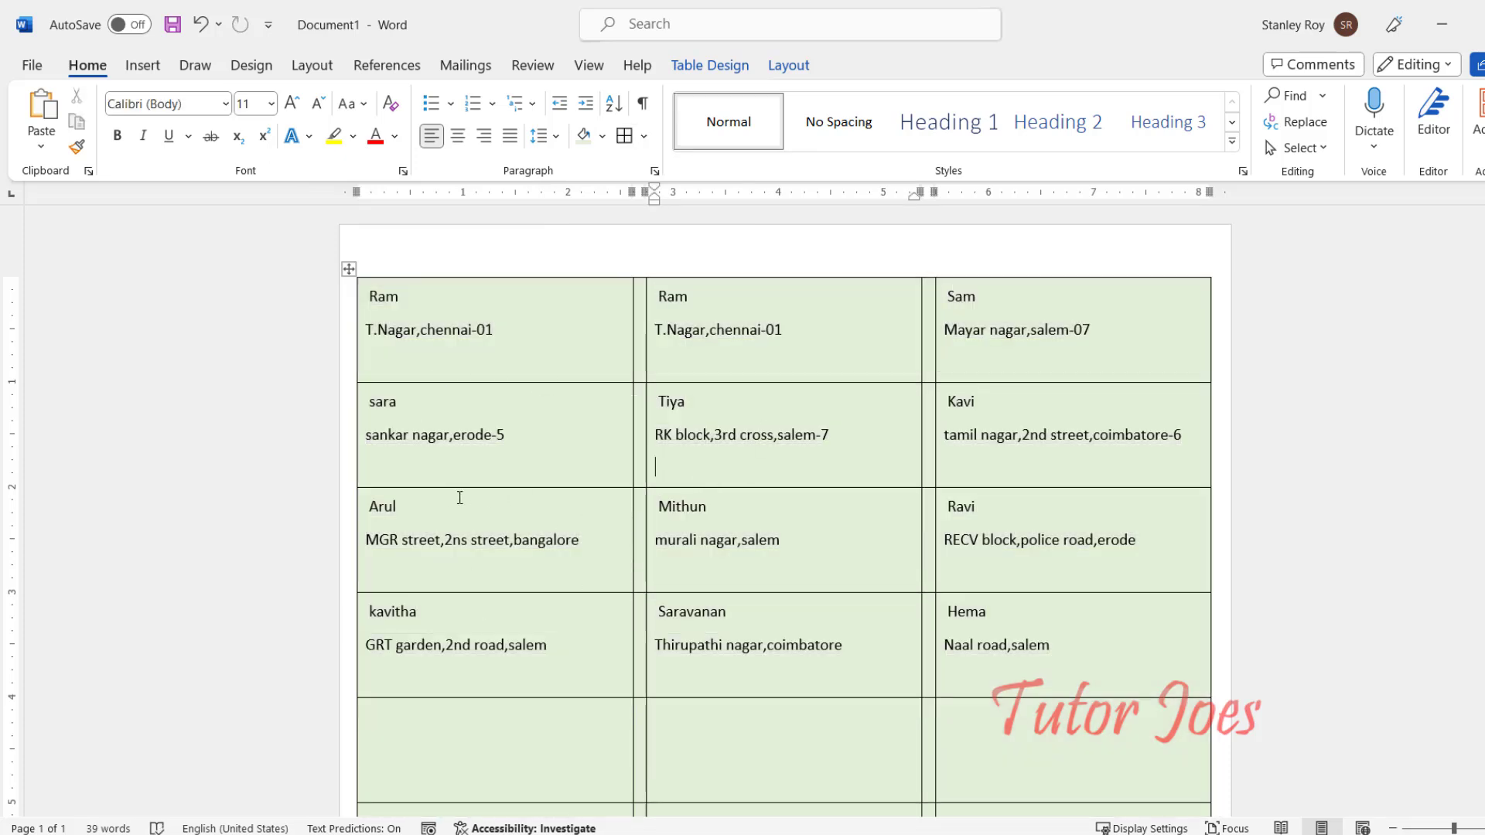
{"action": "scroll", "coordinate": [455, 501], "scroll_direction": "down", "scroll_amount": 10}
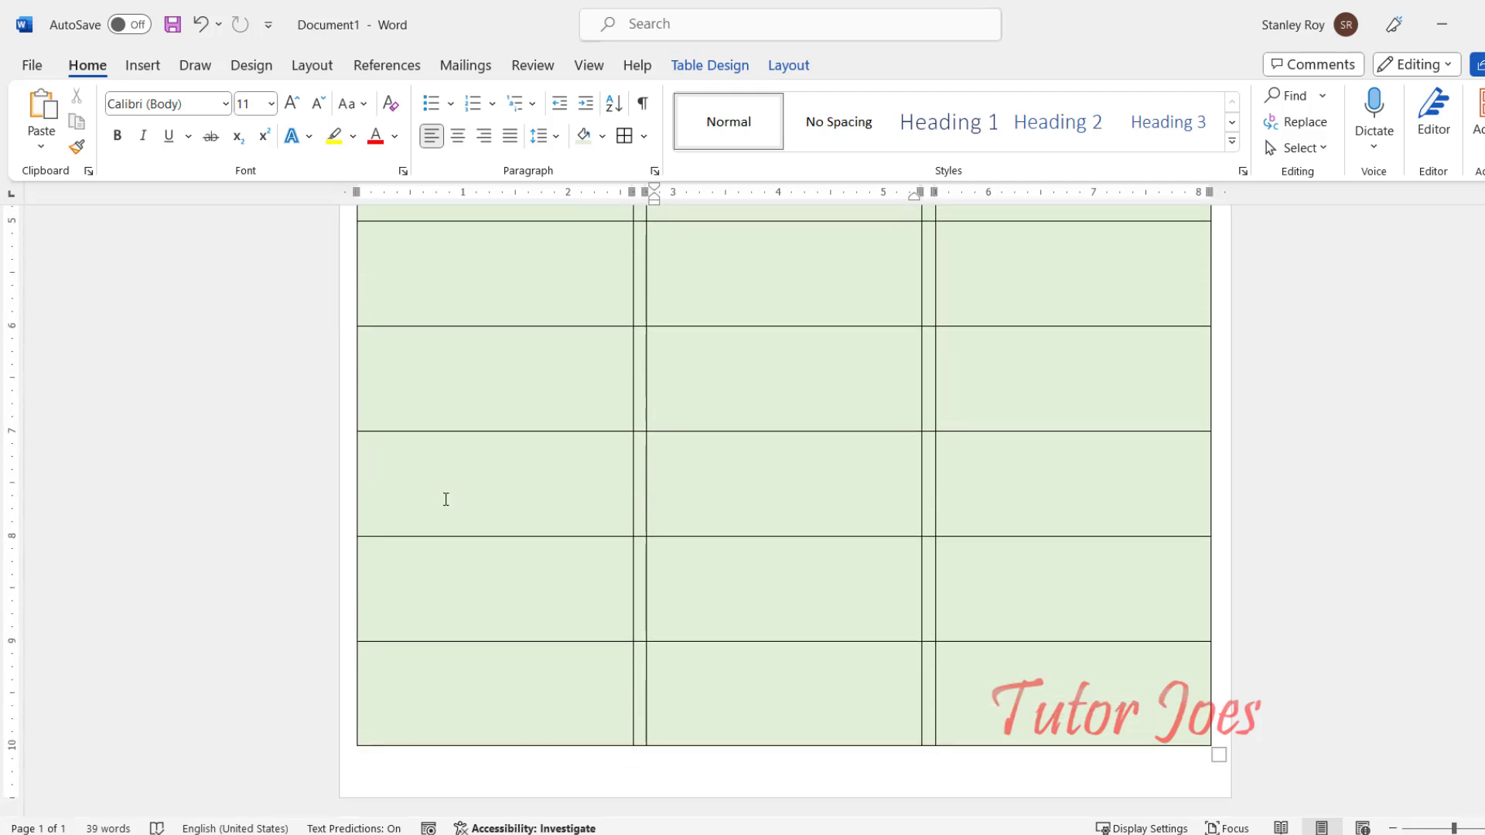
{"action": "scroll", "coordinate": [445, 499], "scroll_direction": "up", "scroll_amount": 10}
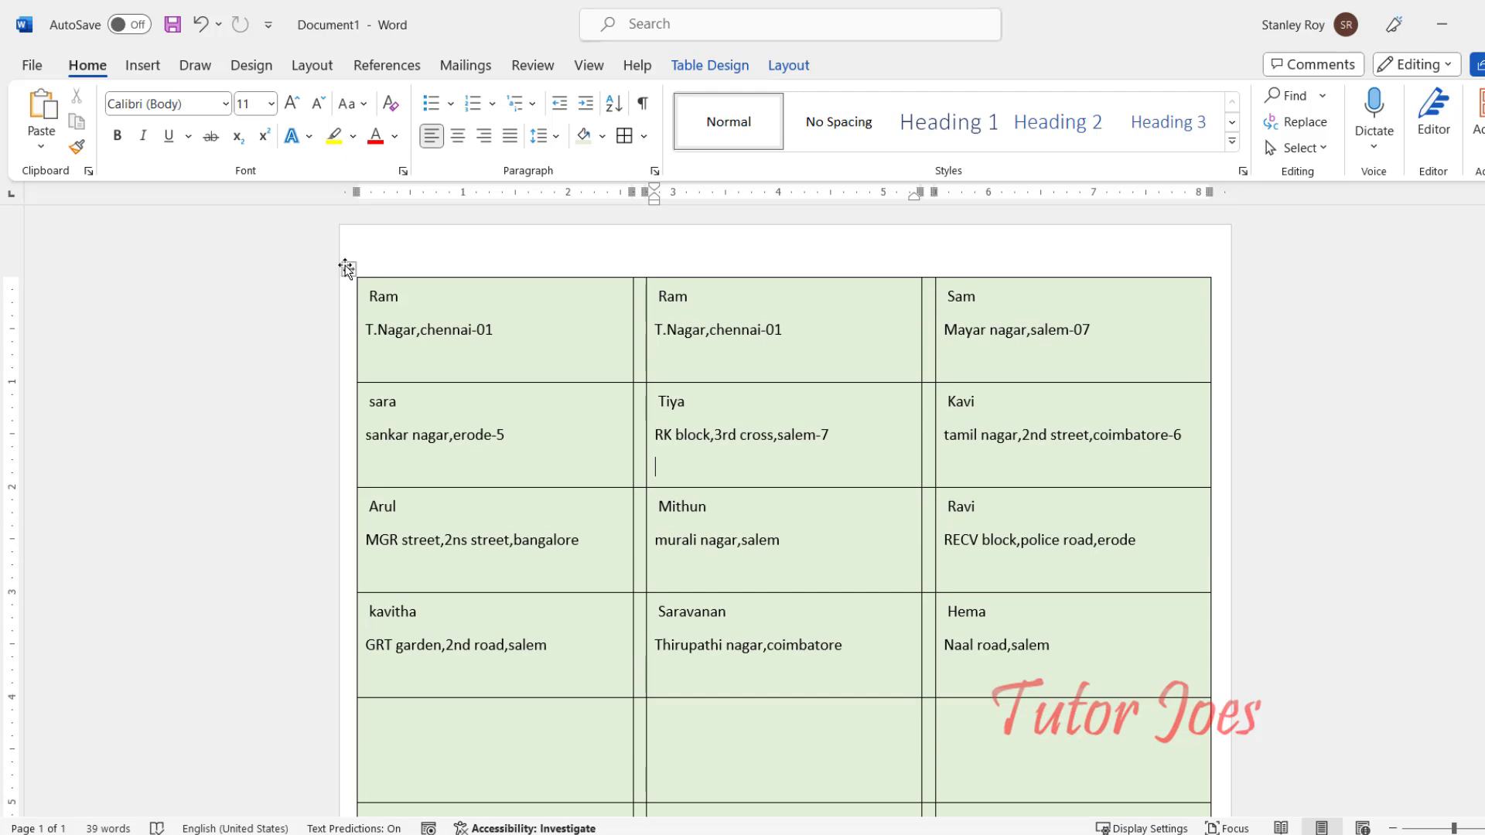
Step: Delete the shaded label table, leaving a blank page, and go to the File start screen
{"action": "left_click", "coordinate": [349, 268]}
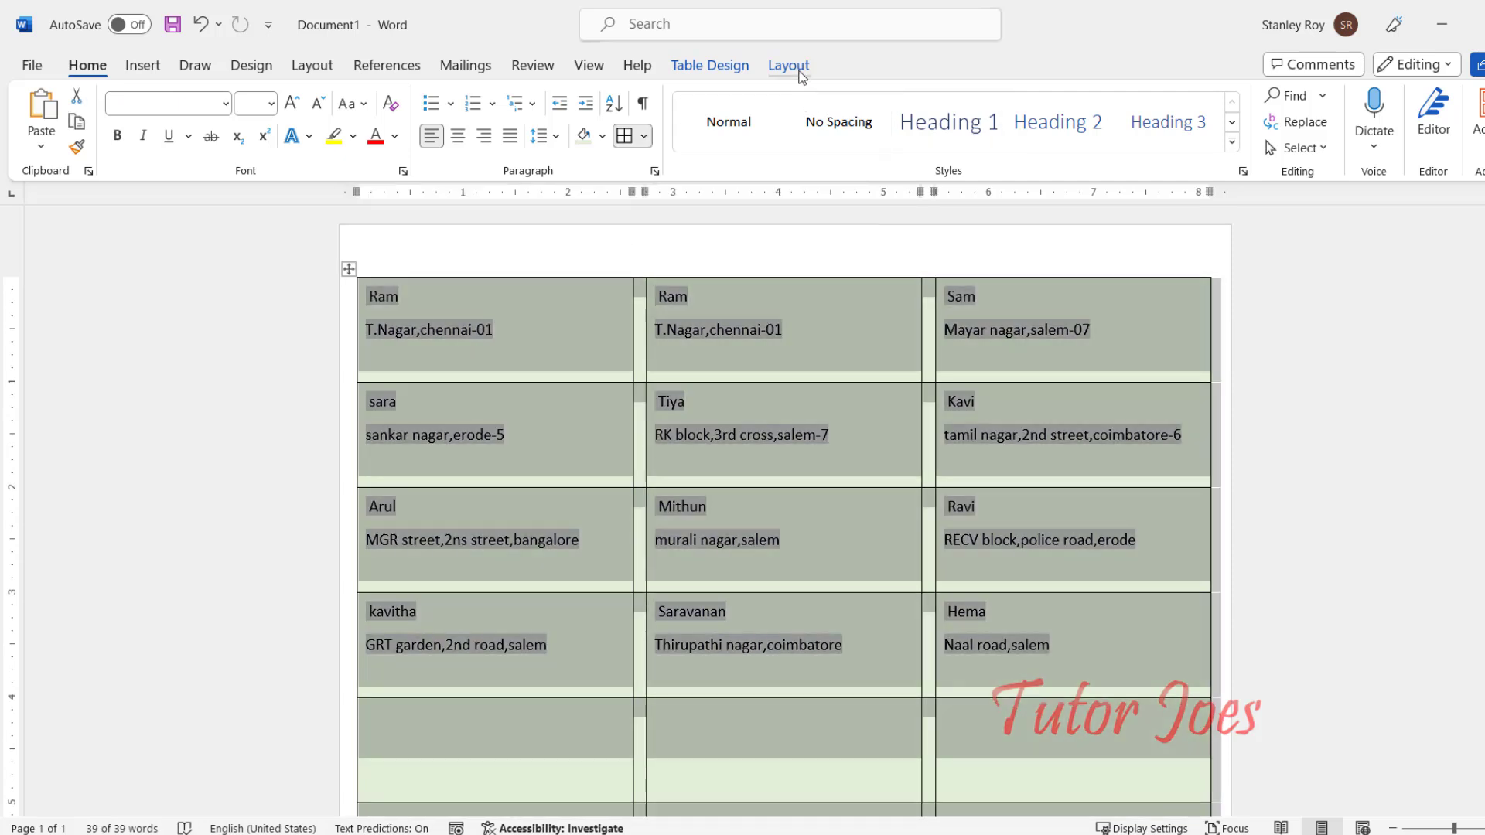
{"action": "left_click", "coordinate": [797, 68]}
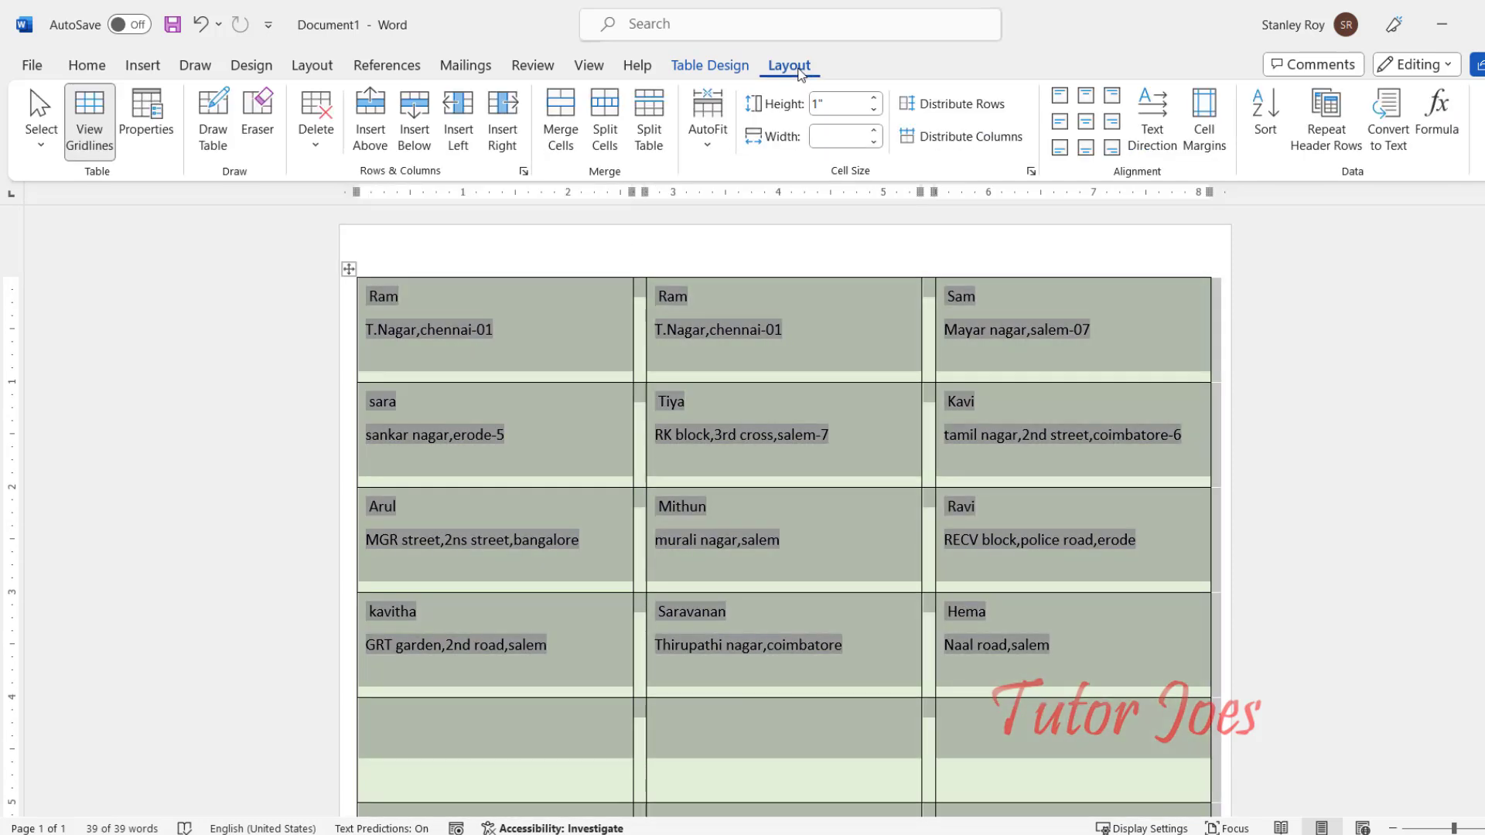
{"action": "left_click", "coordinate": [316, 131]}
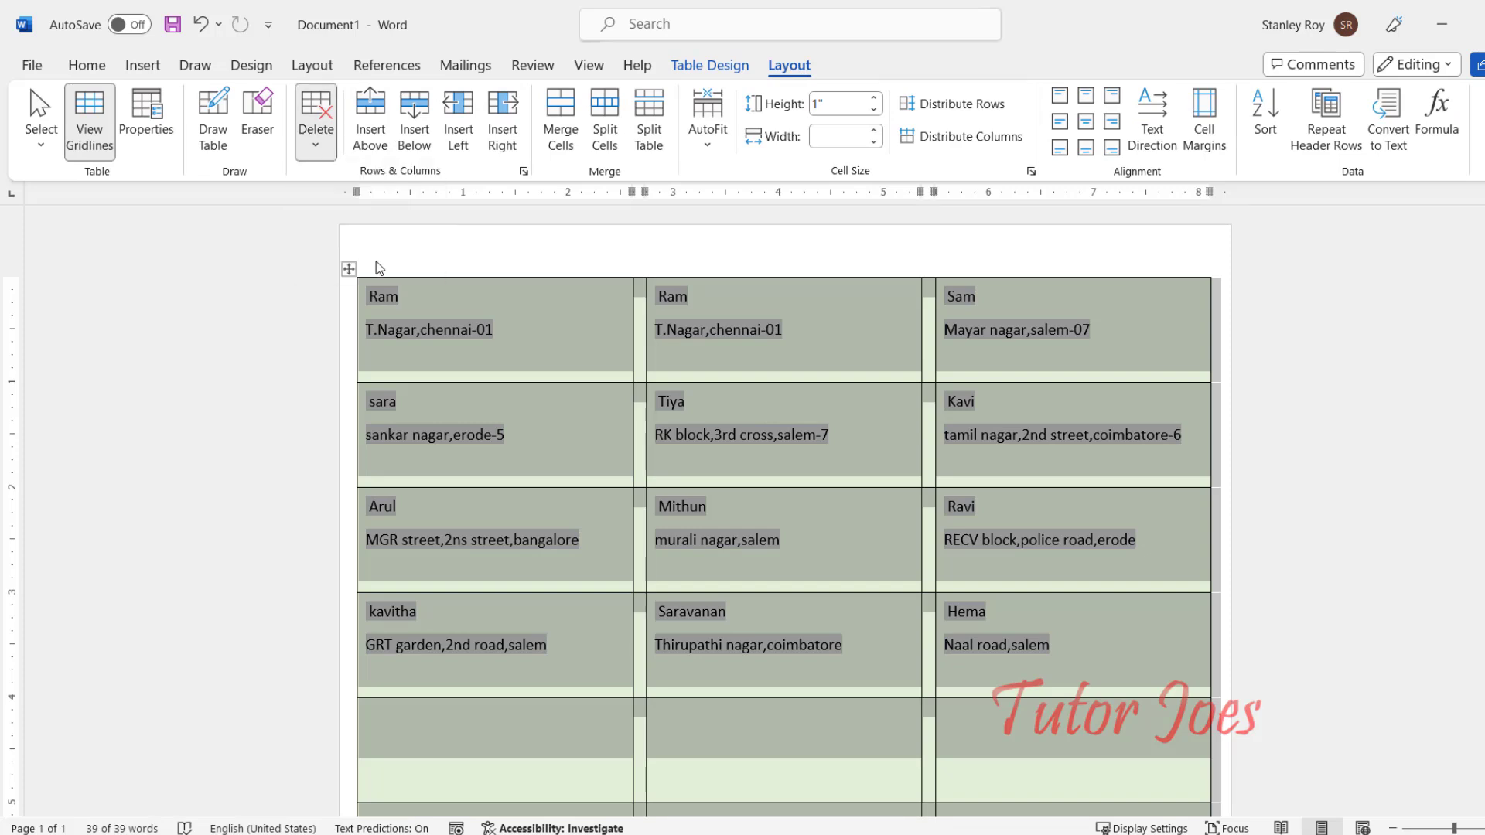
{"action": "left_click", "coordinate": [378, 267]}
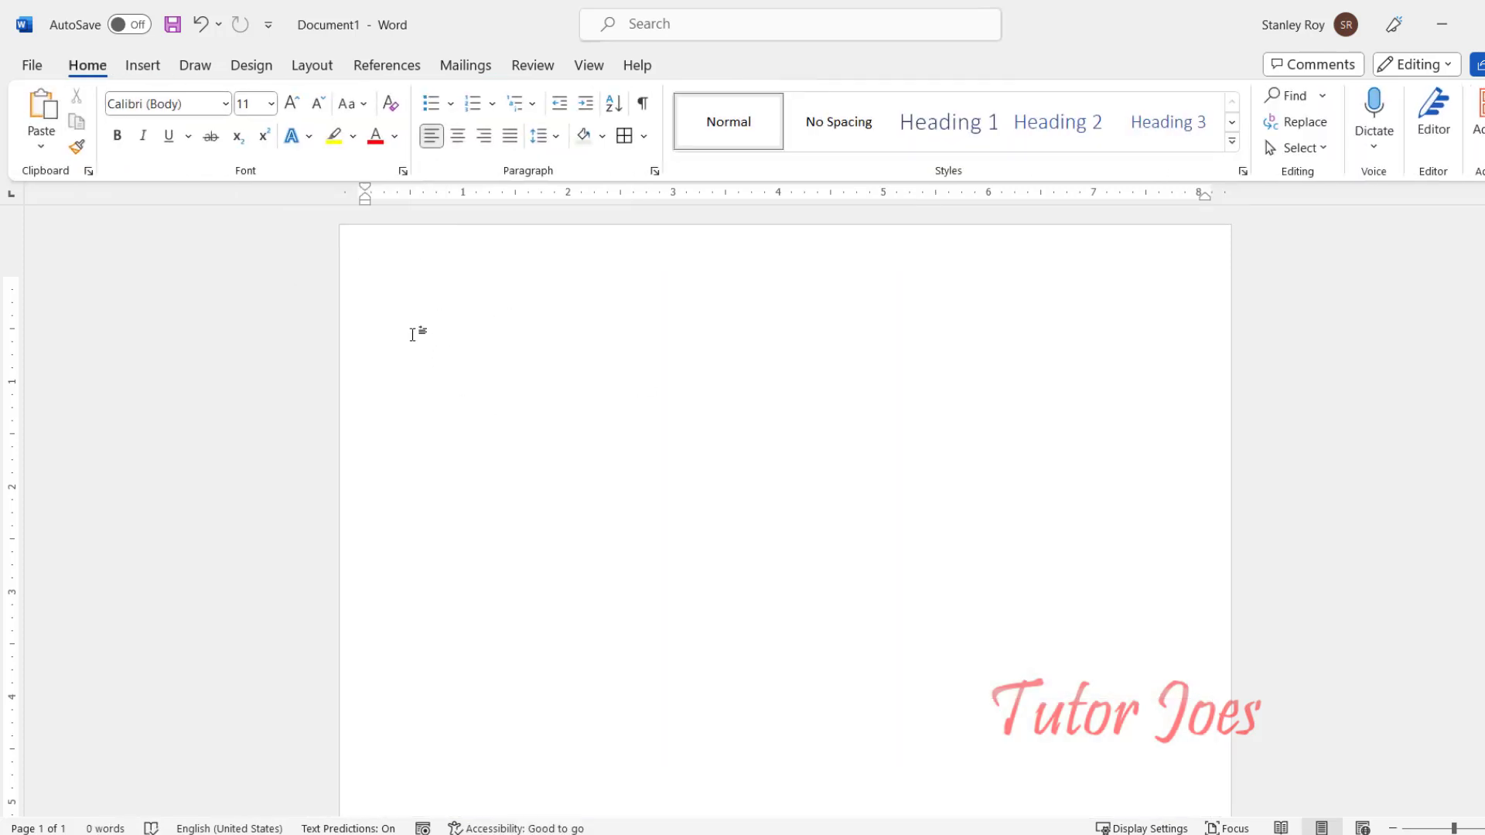
{"action": "left_click", "coordinate": [31, 68]}
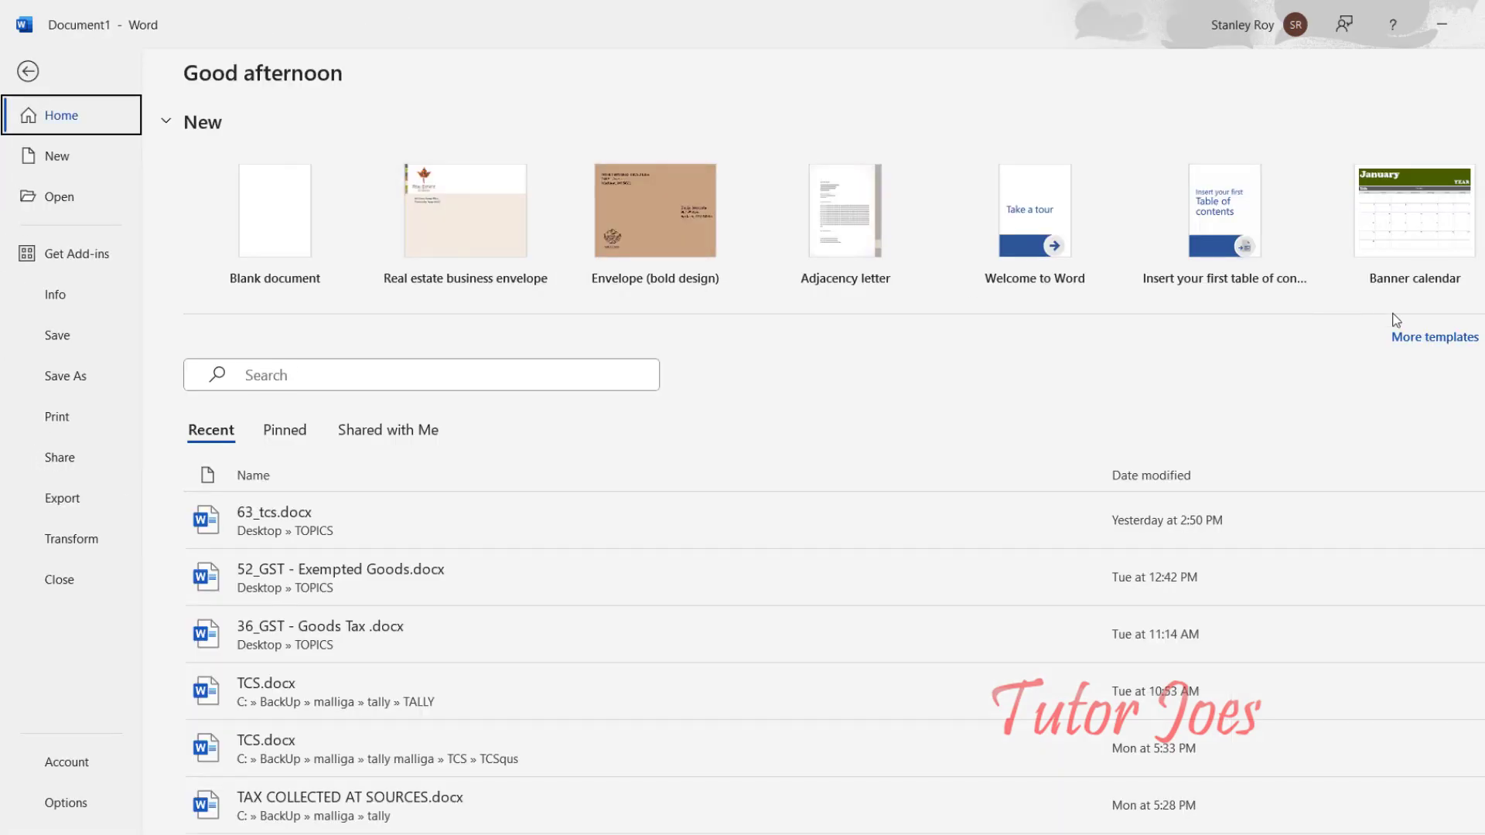
Step: Search the online templates for "labels"
{"action": "left_click", "coordinate": [1443, 344]}
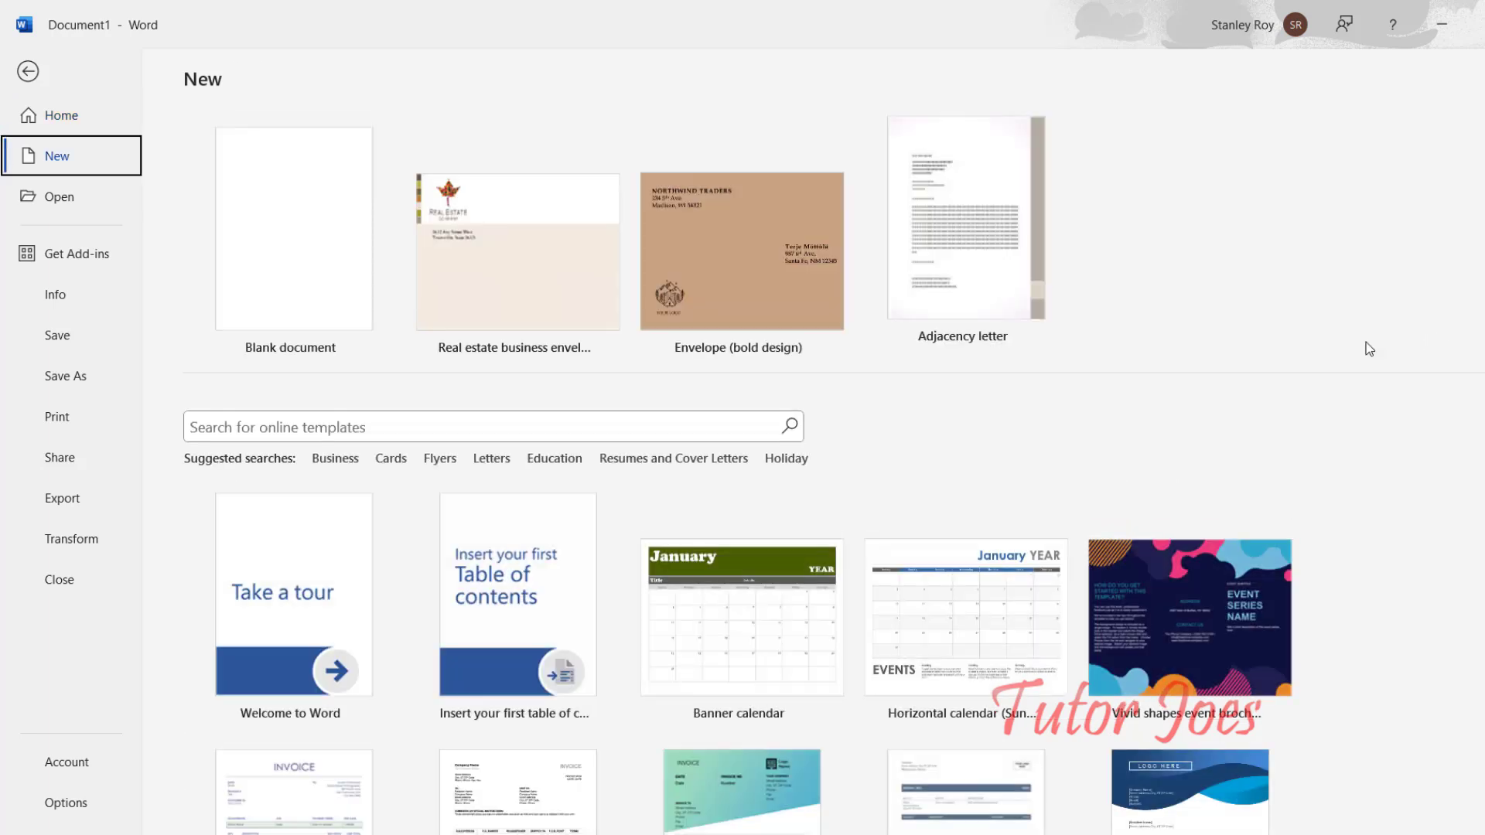
{"action": "left_click", "coordinate": [377, 424]}
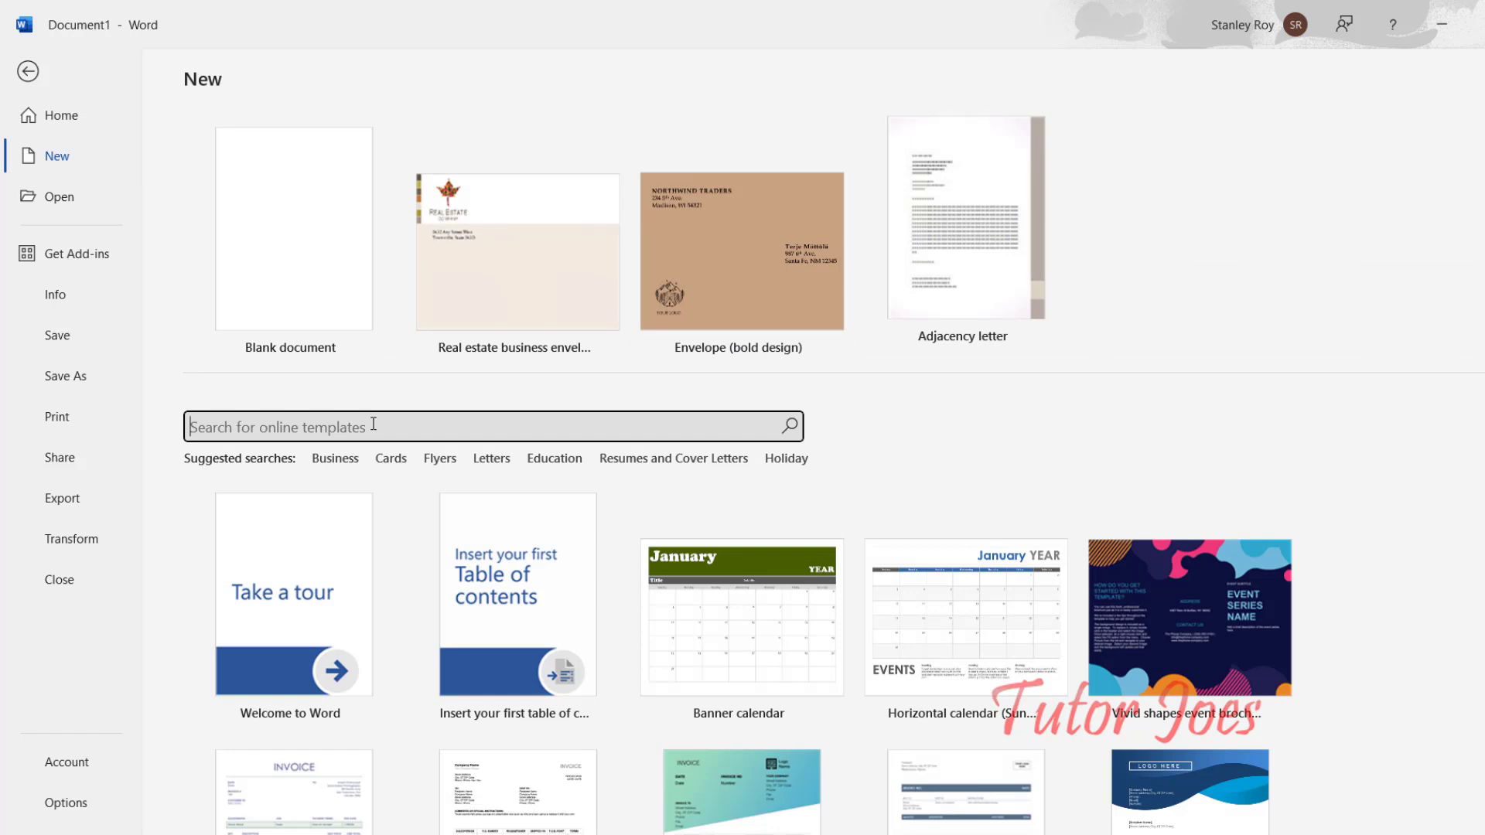
{"action": "type", "text": "labe"}
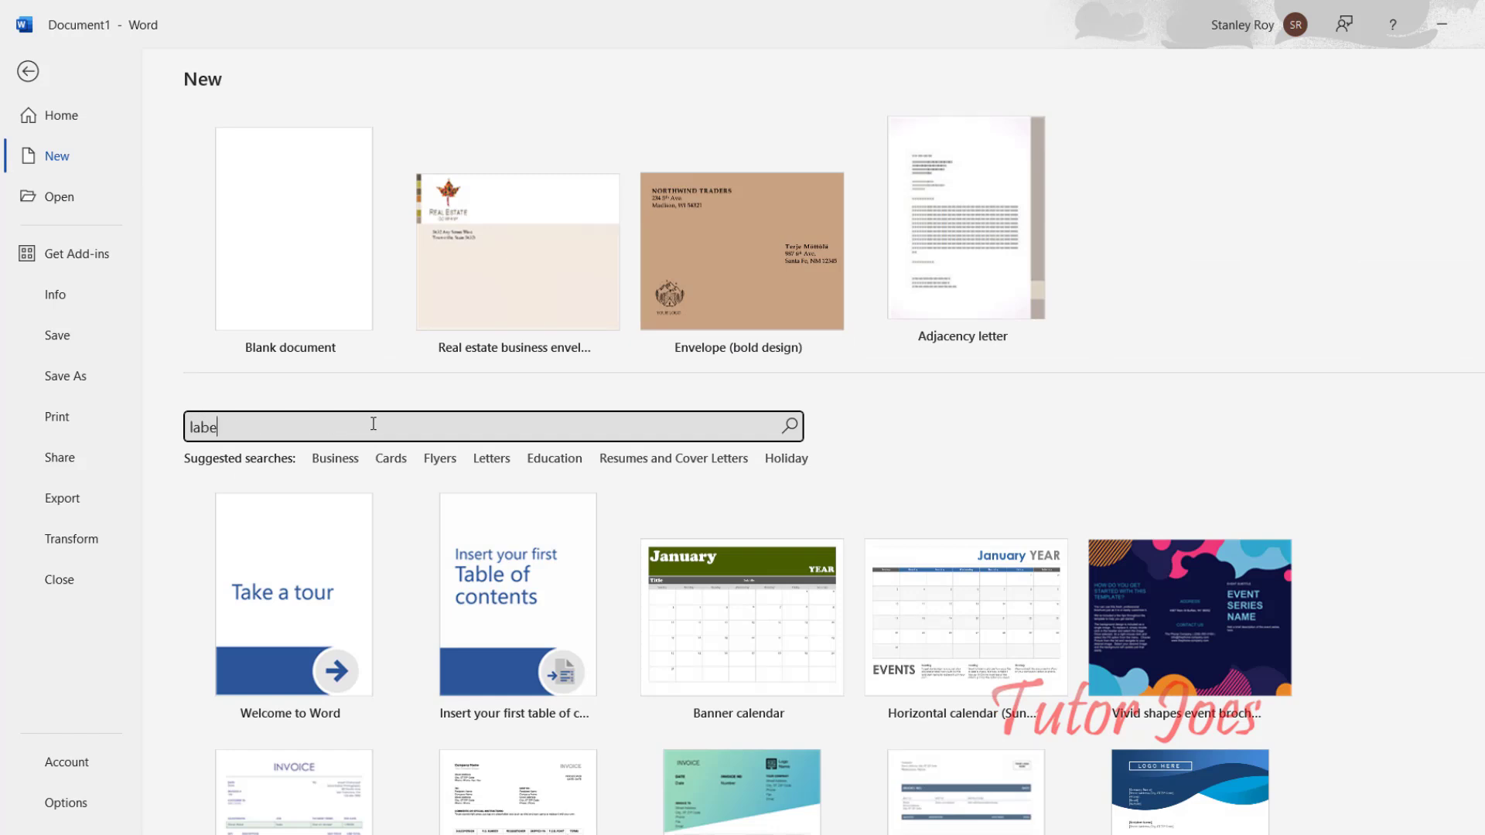
{"action": "key", "text": "Return"}
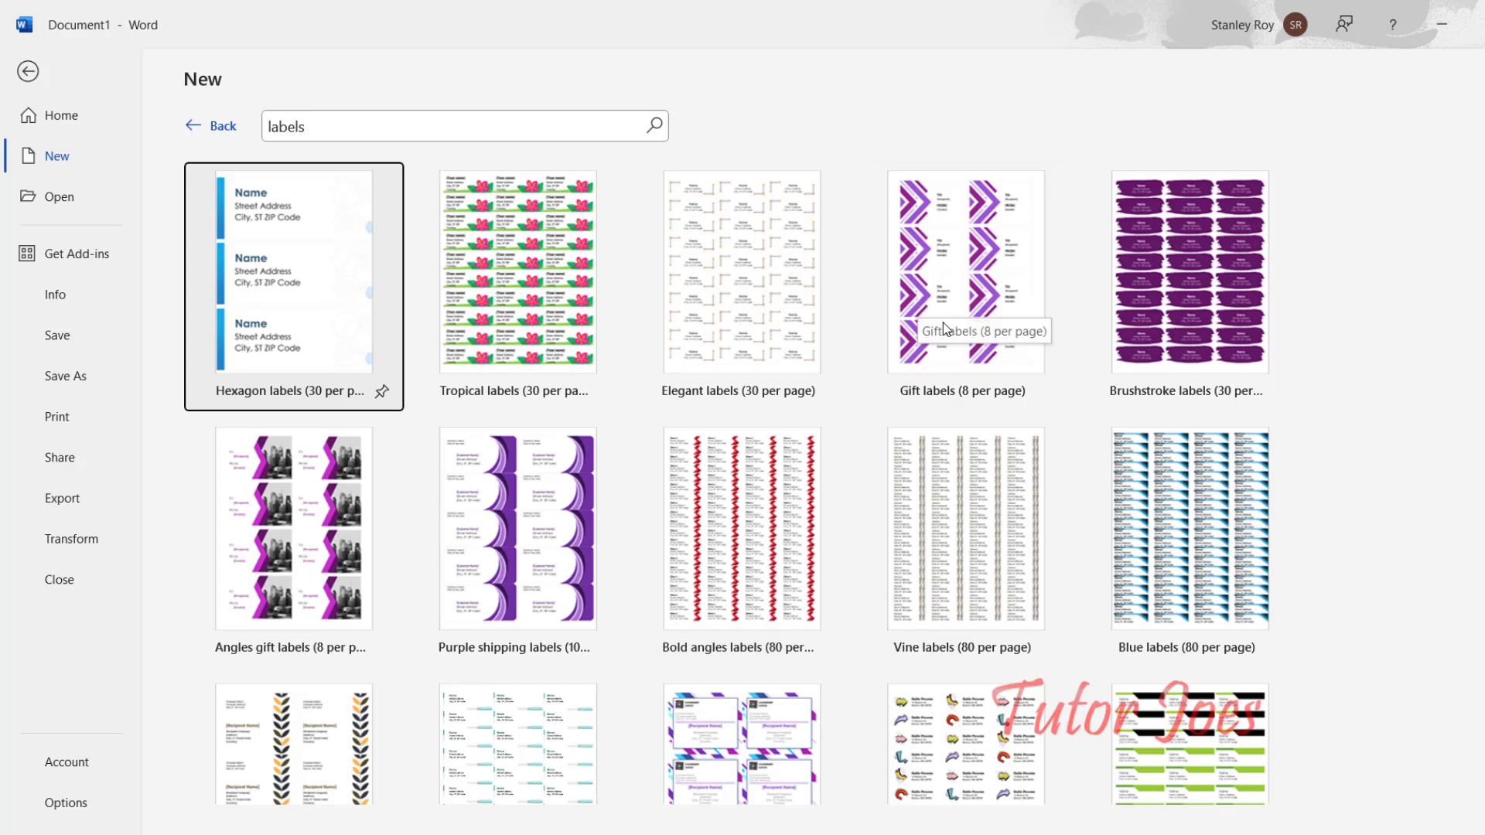
Step: Browse the label results and open the Purple graphic labels (6 per page) preview
{"action": "scroll", "coordinate": [943, 333], "scroll_direction": "down", "scroll_amount": 1}
{"action": "scroll", "coordinate": [944, 341], "scroll_direction": "down", "scroll_amount": 1}
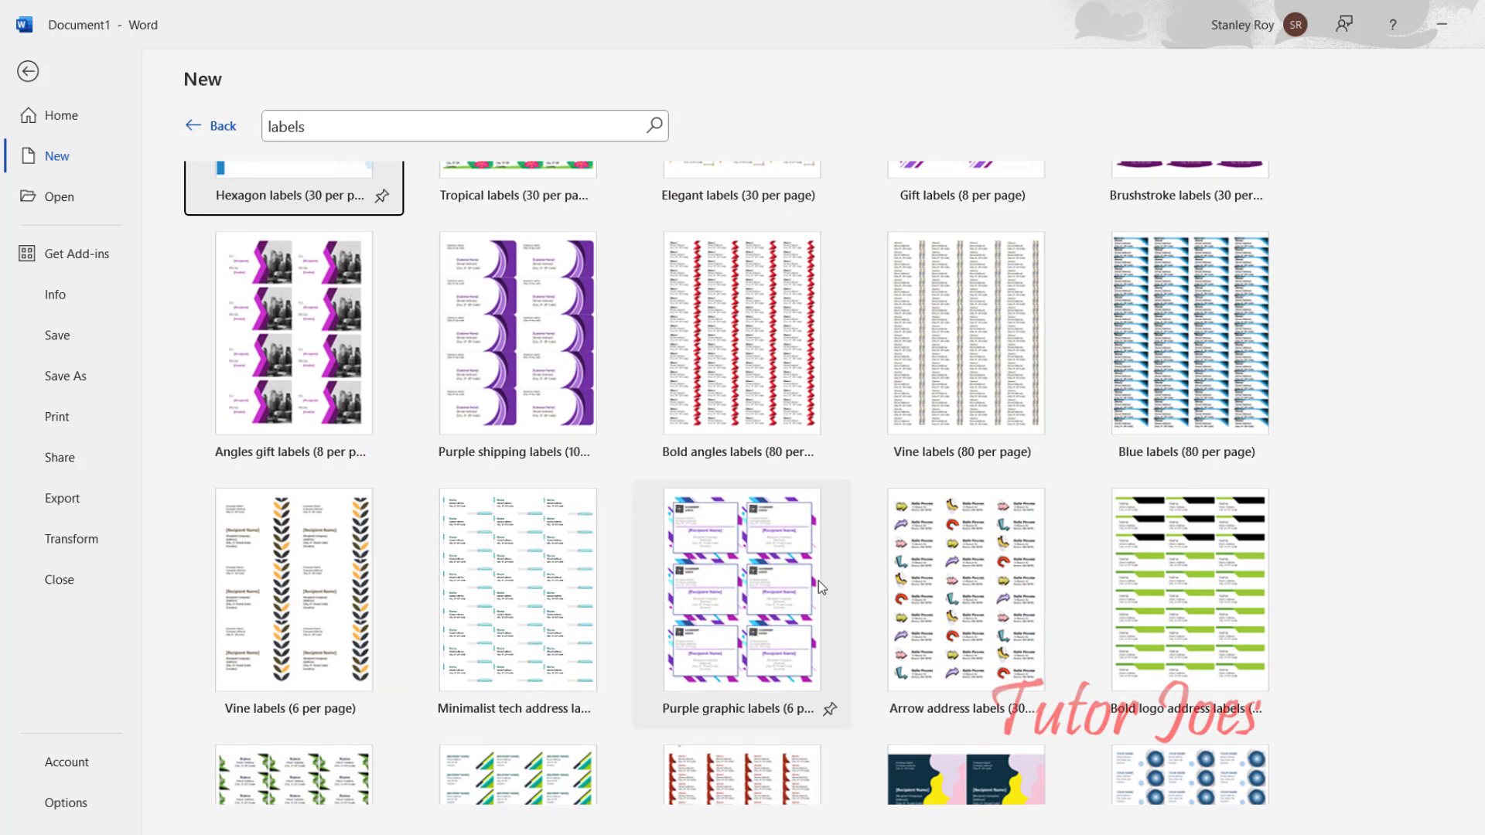
{"action": "scroll", "coordinate": [823, 577], "scroll_direction": "down", "scroll_amount": 2}
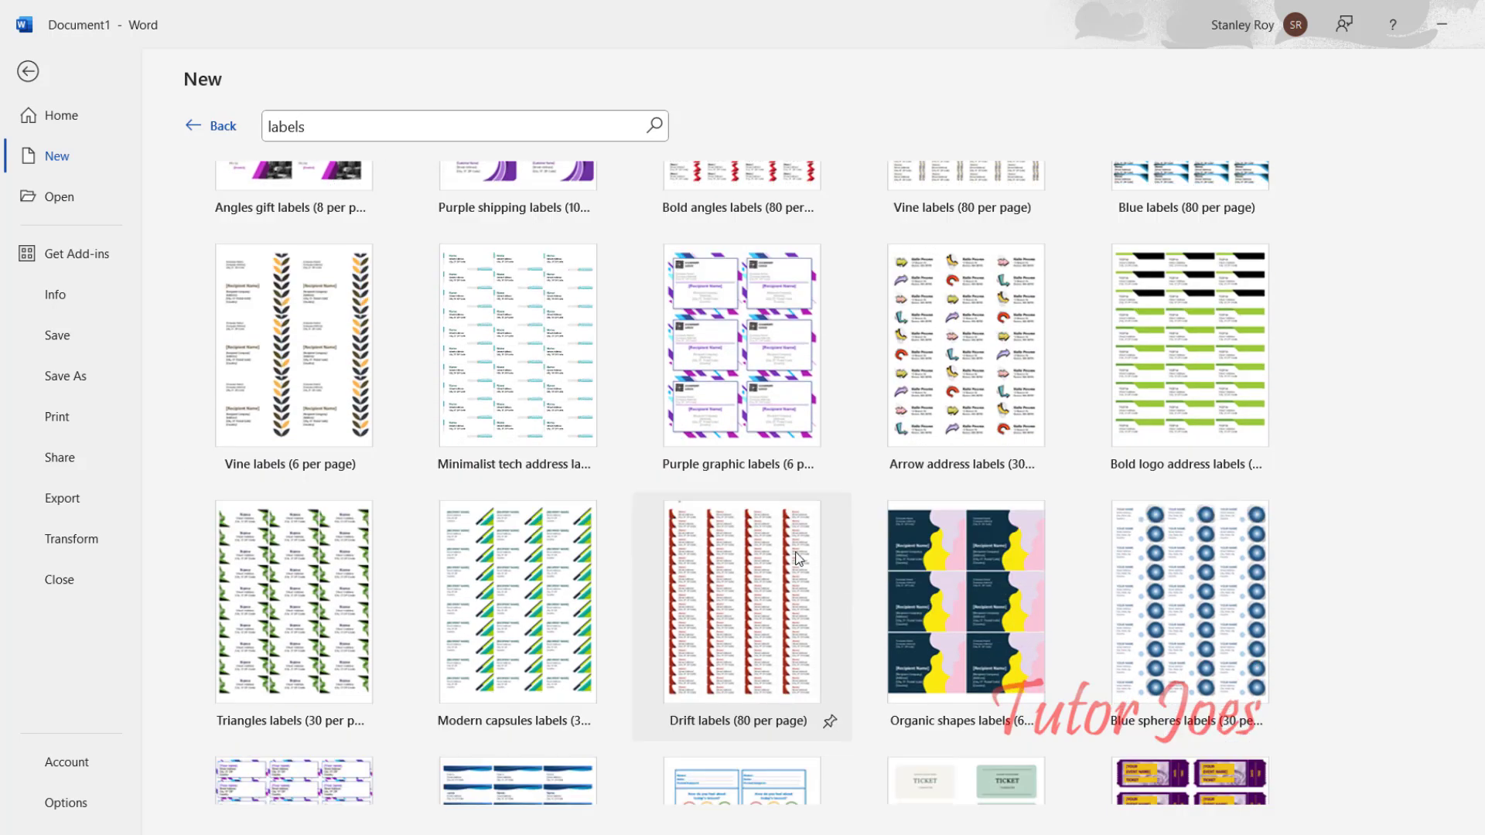
{"action": "scroll", "coordinate": [393, 569], "scroll_direction": "down", "scroll_amount": 1}
{"action": "scroll", "coordinate": [495, 576], "scroll_direction": "down", "scroll_amount": 2}
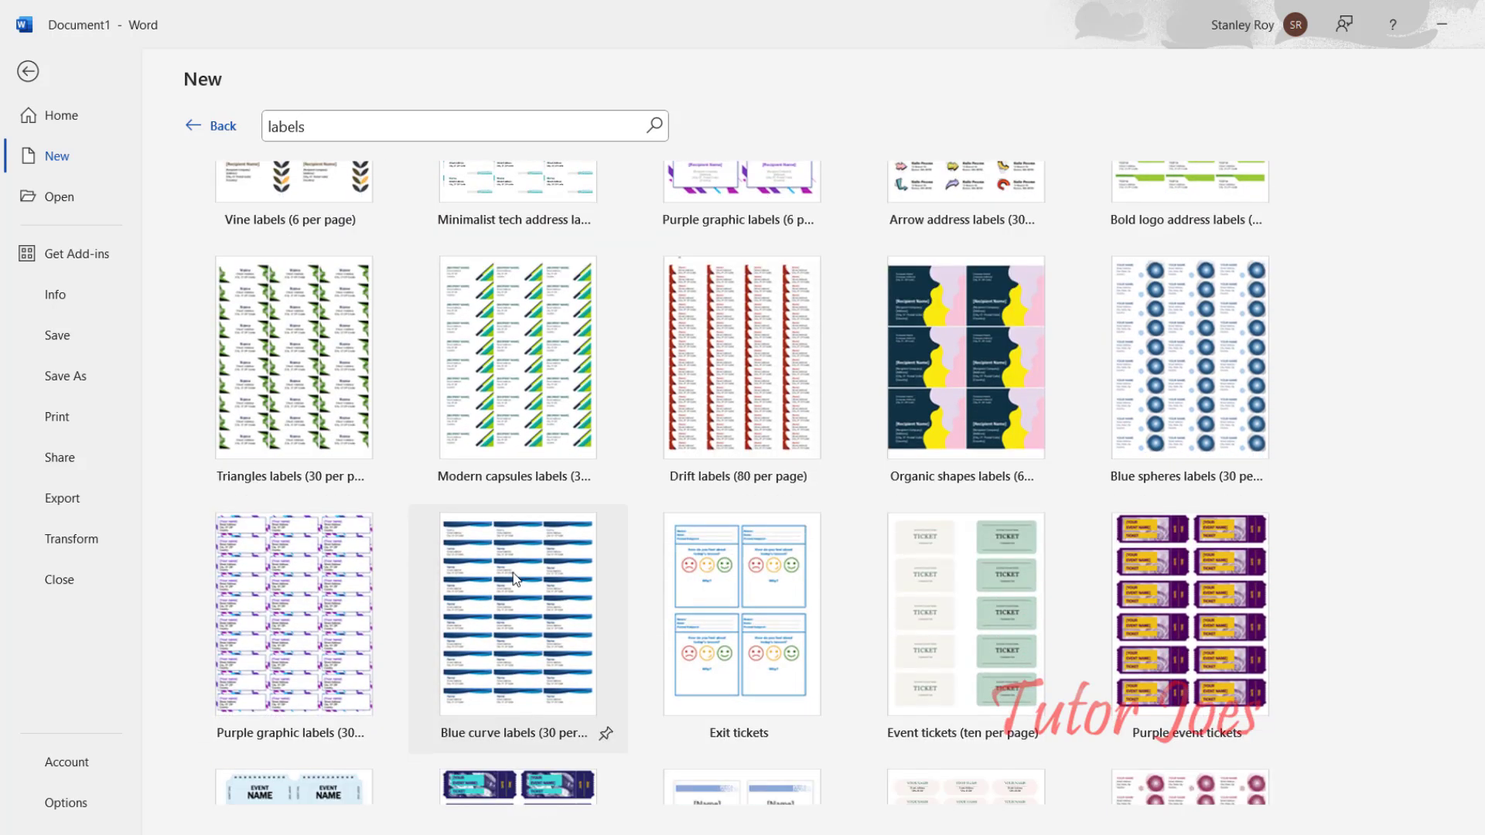
{"action": "scroll", "coordinate": [513, 576], "scroll_direction": "down", "scroll_amount": 2}
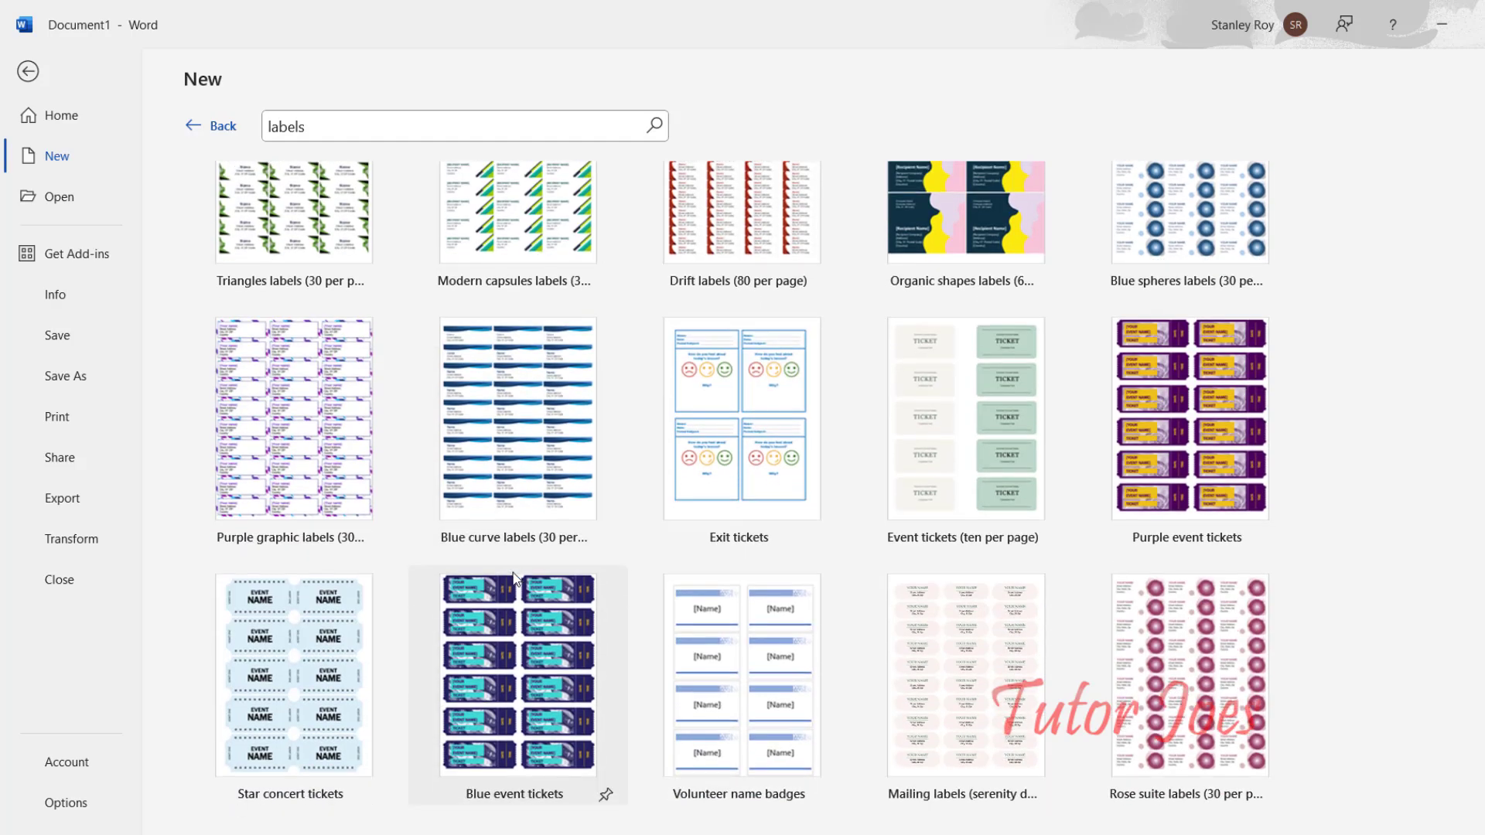
{"action": "scroll", "coordinate": [533, 464], "scroll_direction": "down", "scroll_amount": 6}
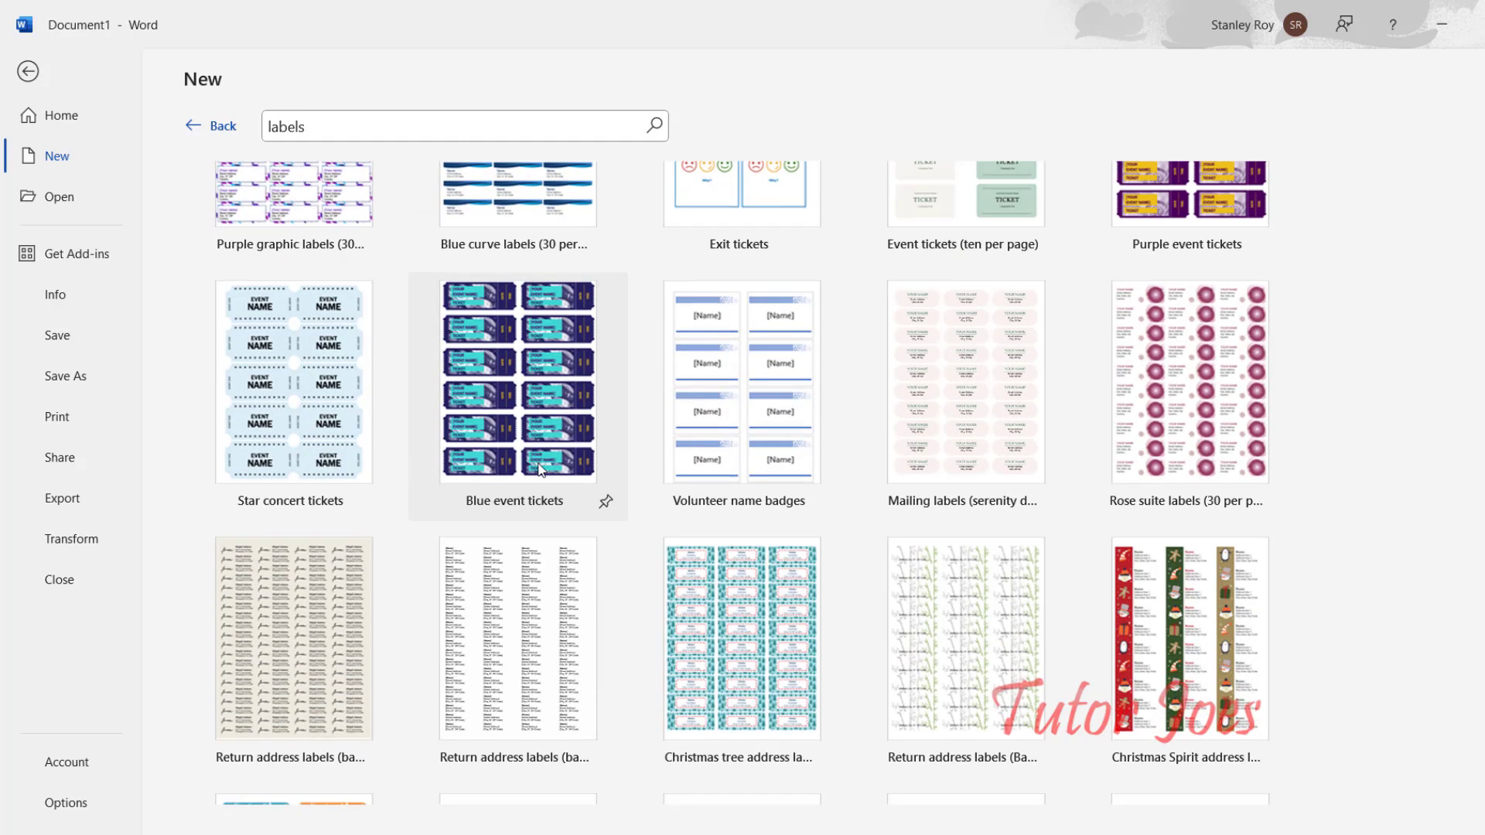
{"action": "scroll", "coordinate": [541, 471], "scroll_direction": "down", "scroll_amount": 4}
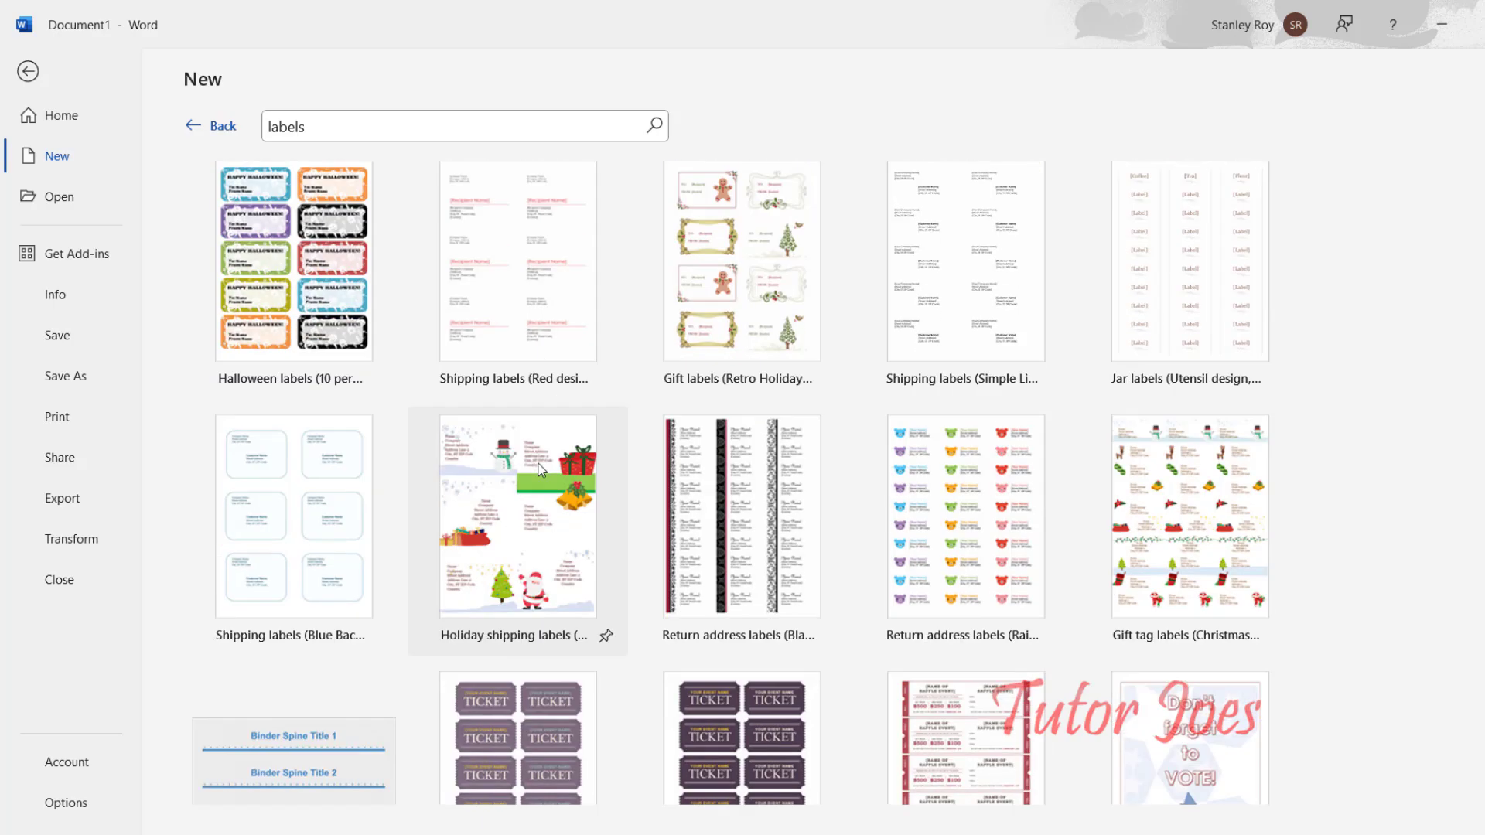
{"action": "scroll", "coordinate": [540, 469], "scroll_direction": "up", "scroll_amount": 4}
{"action": "scroll", "coordinate": [540, 452], "scroll_direction": "up", "scroll_amount": 11}
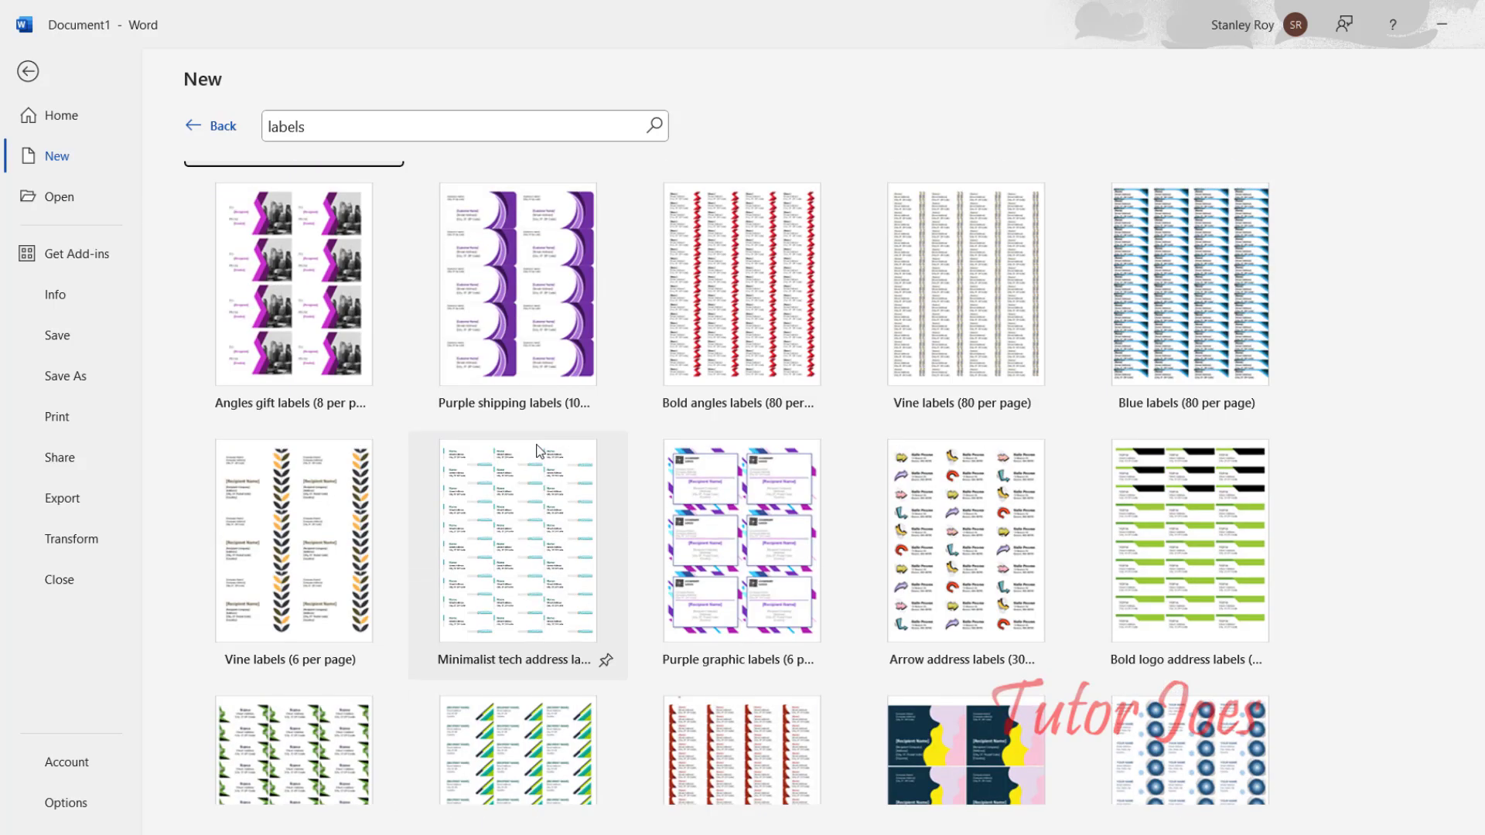
{"action": "left_click", "coordinate": [709, 537]}
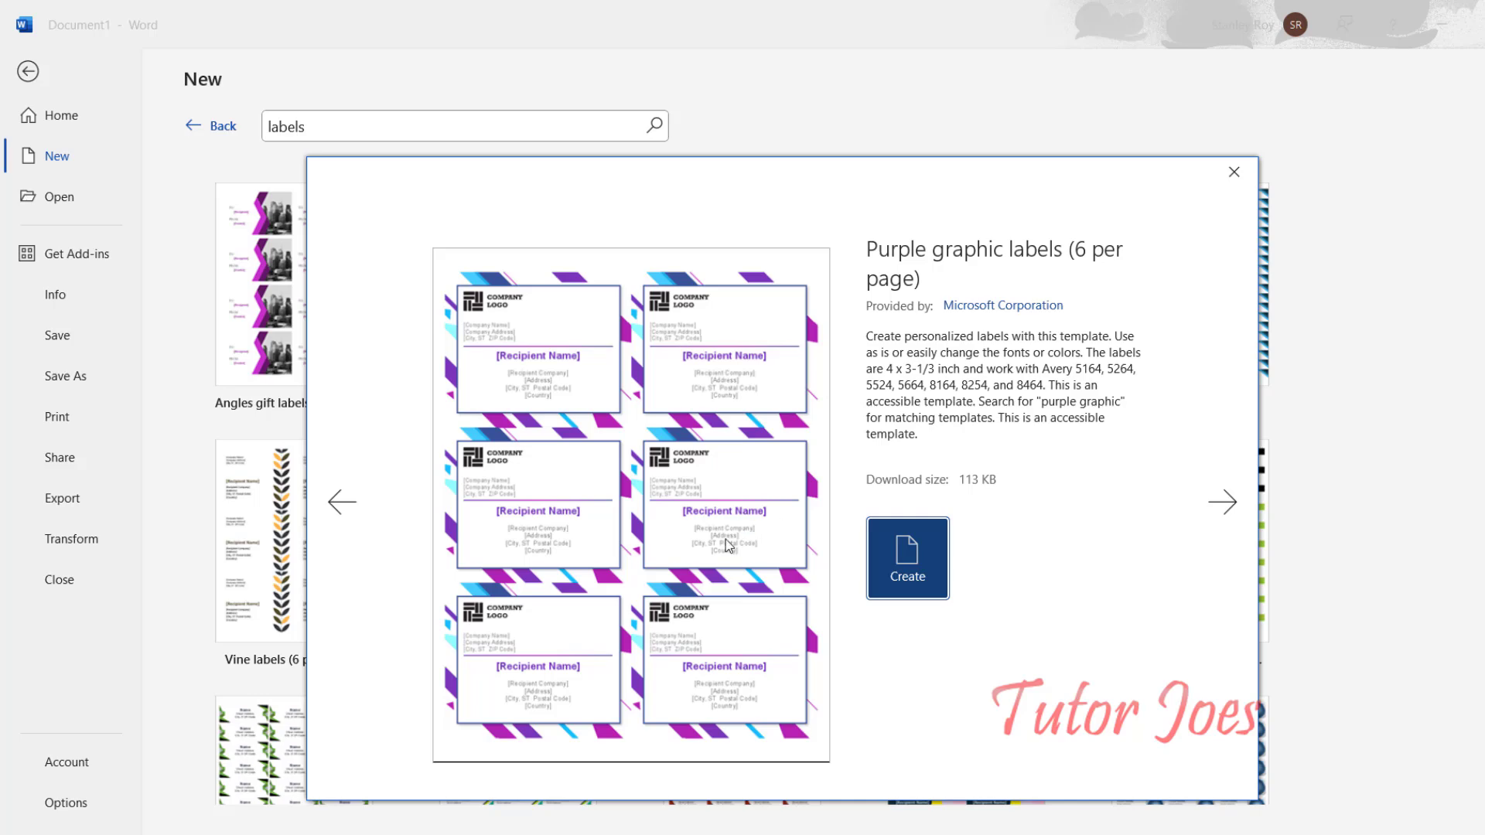
Step: Create a new document from the purple label template
{"action": "left_click", "coordinate": [885, 565]}
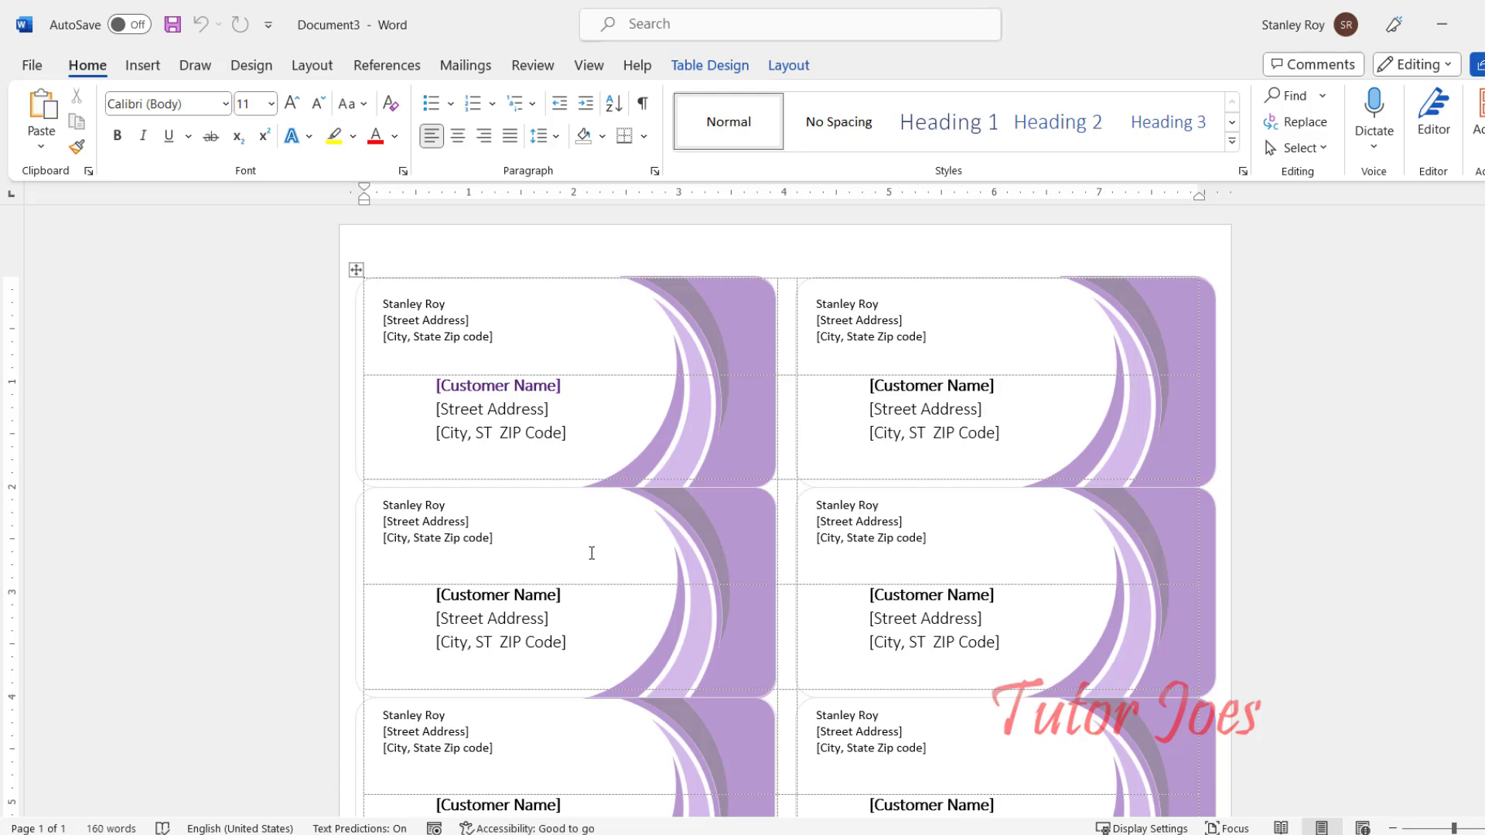
Step: Check the first label's name, return address and street address placeholders, then open the header editing area
{"action": "scroll", "coordinate": [591, 553], "scroll_direction": "down", "scroll_amount": 7}
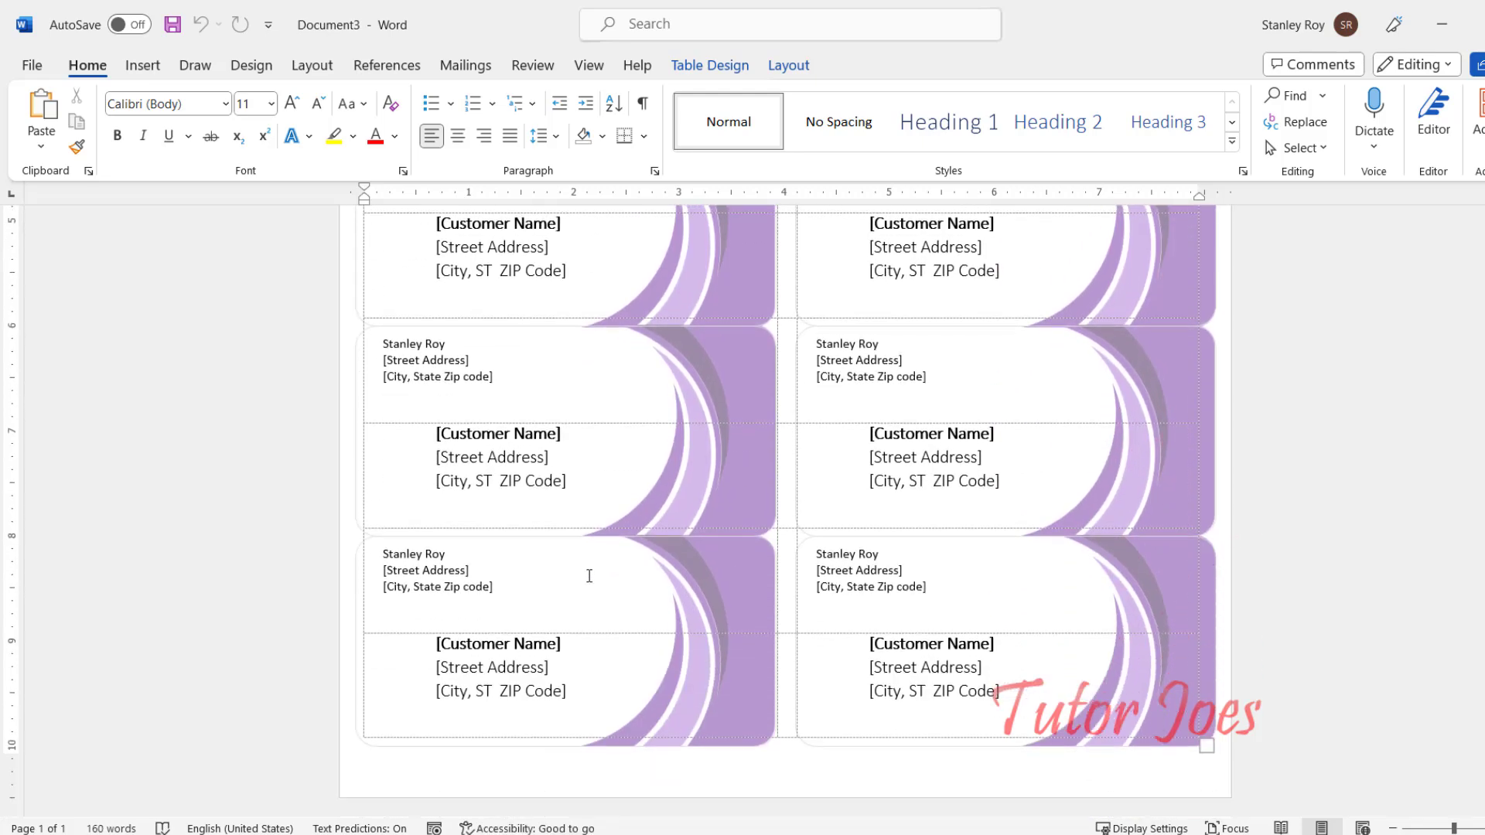
{"action": "scroll", "coordinate": [589, 576], "scroll_direction": "up", "scroll_amount": 7}
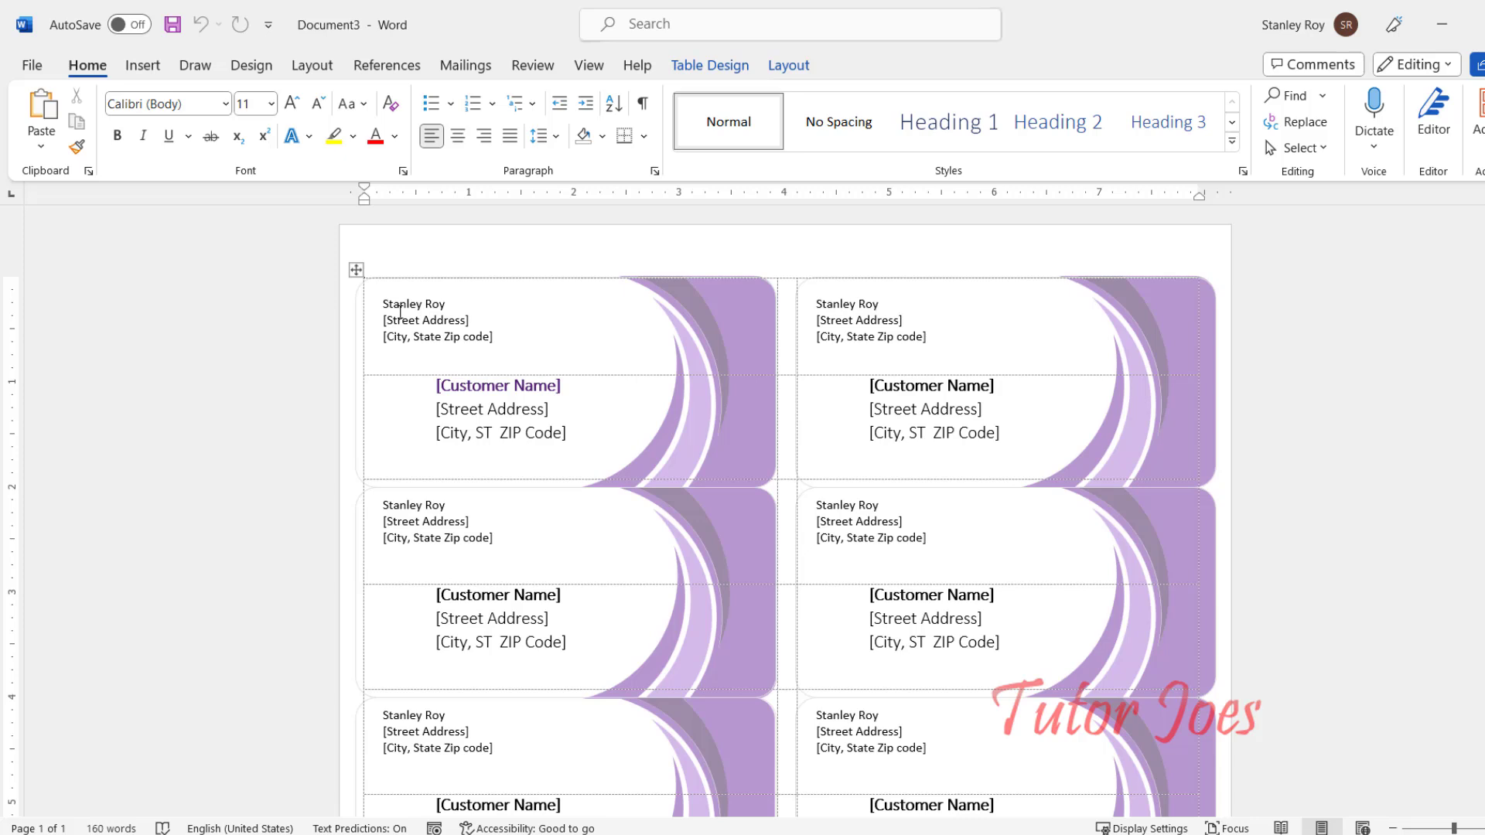
{"action": "left_click", "coordinate": [501, 384]}
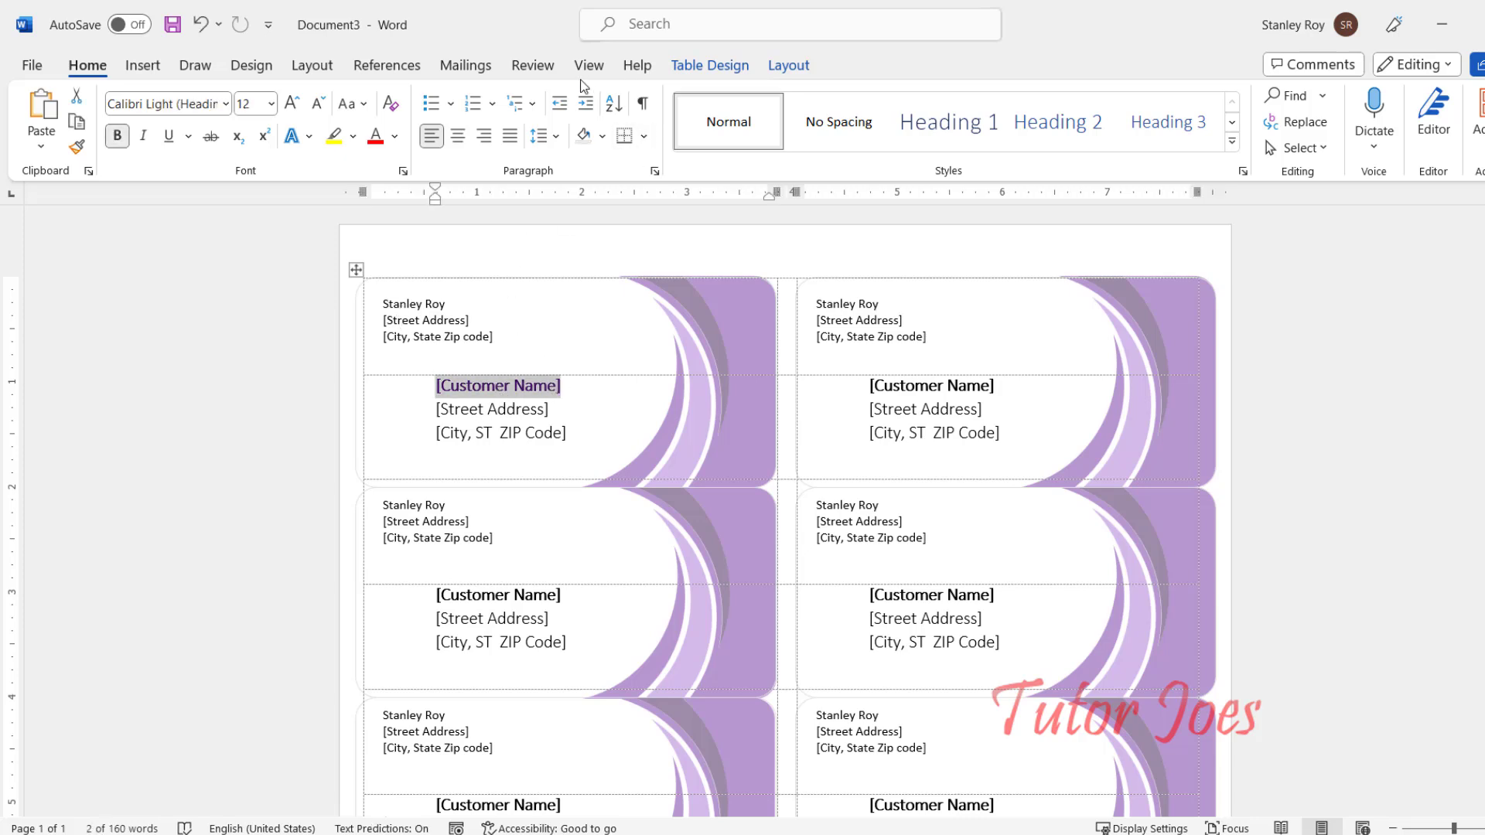
{"action": "left_click", "coordinate": [441, 71]}
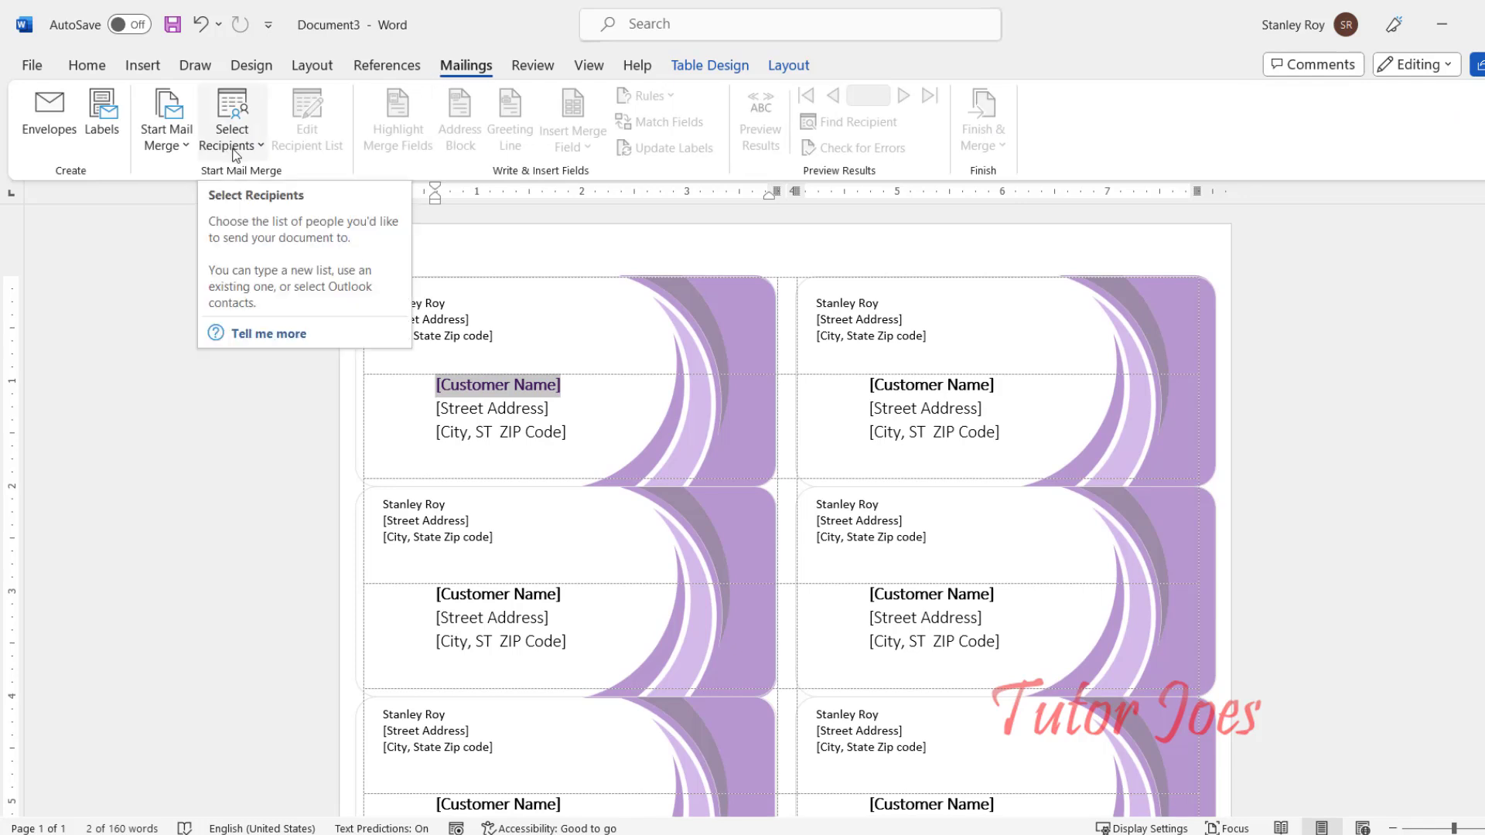
{"action": "left_click", "coordinate": [724, 328]}
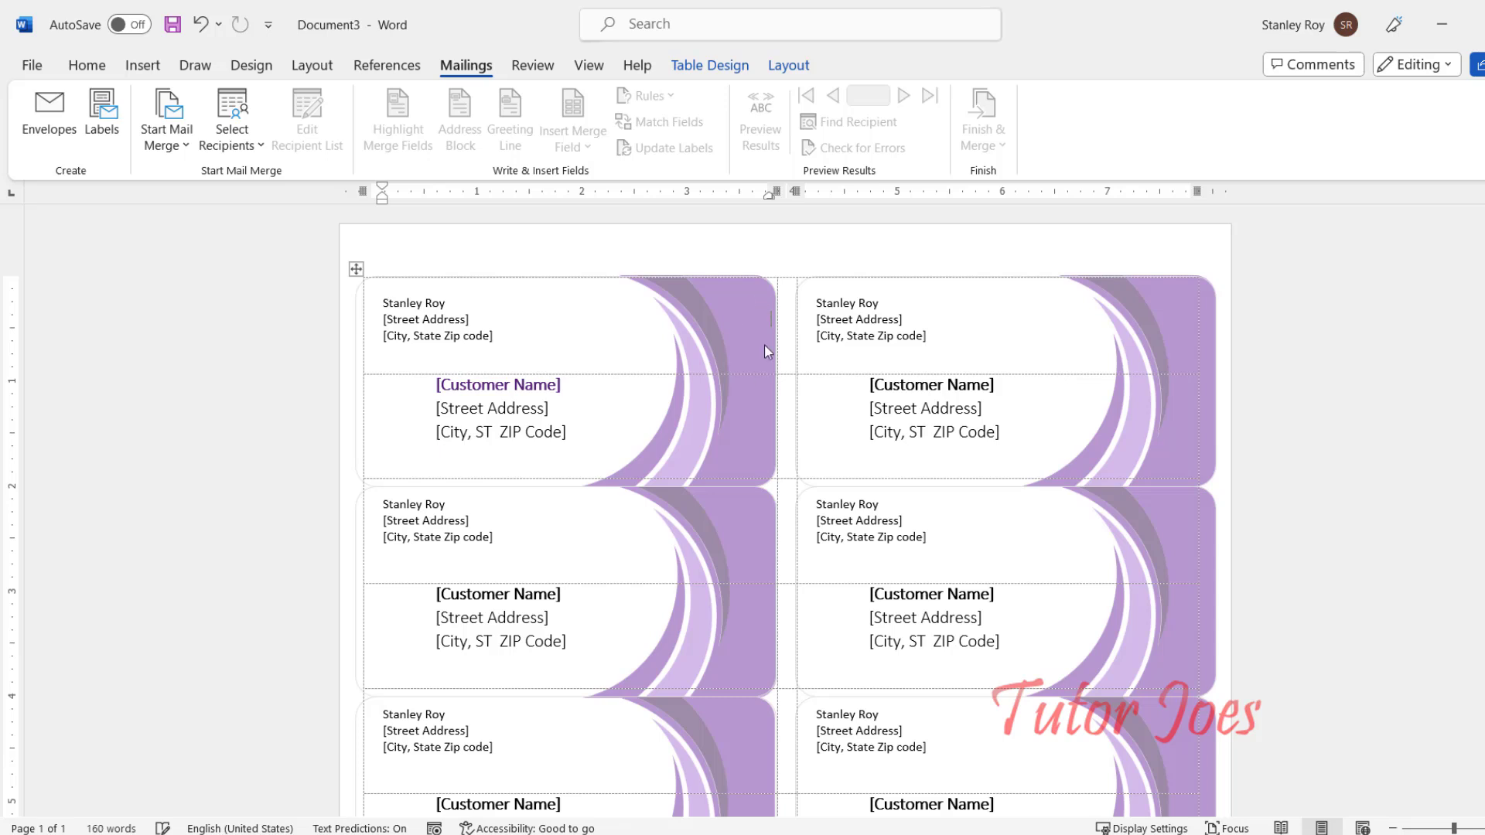
{"action": "triple_click", "coordinate": [738, 334]}
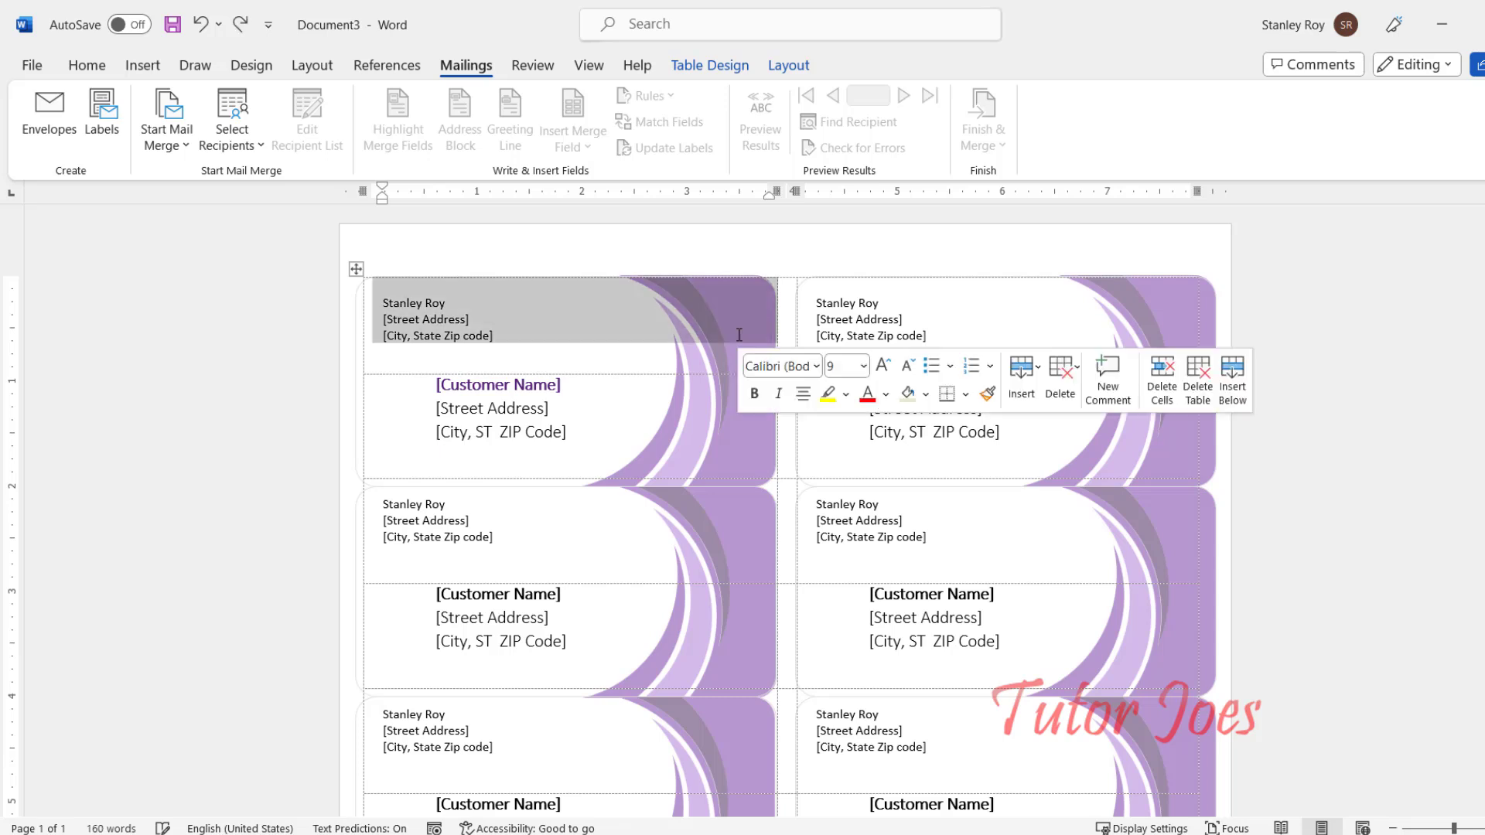
{"action": "left_click", "coordinate": [737, 410]}
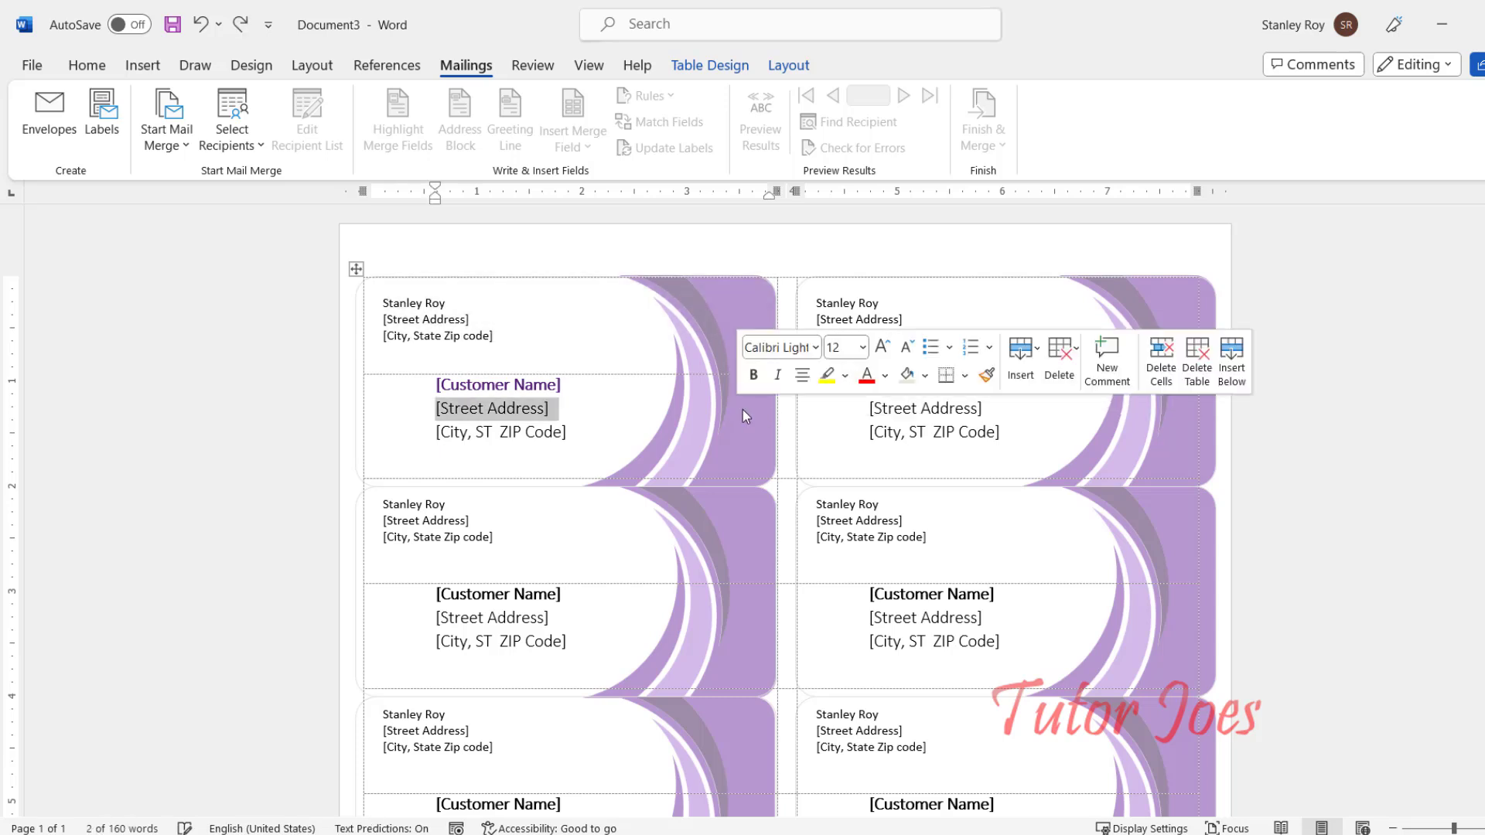
{"action": "double_click", "coordinate": [718, 249]}
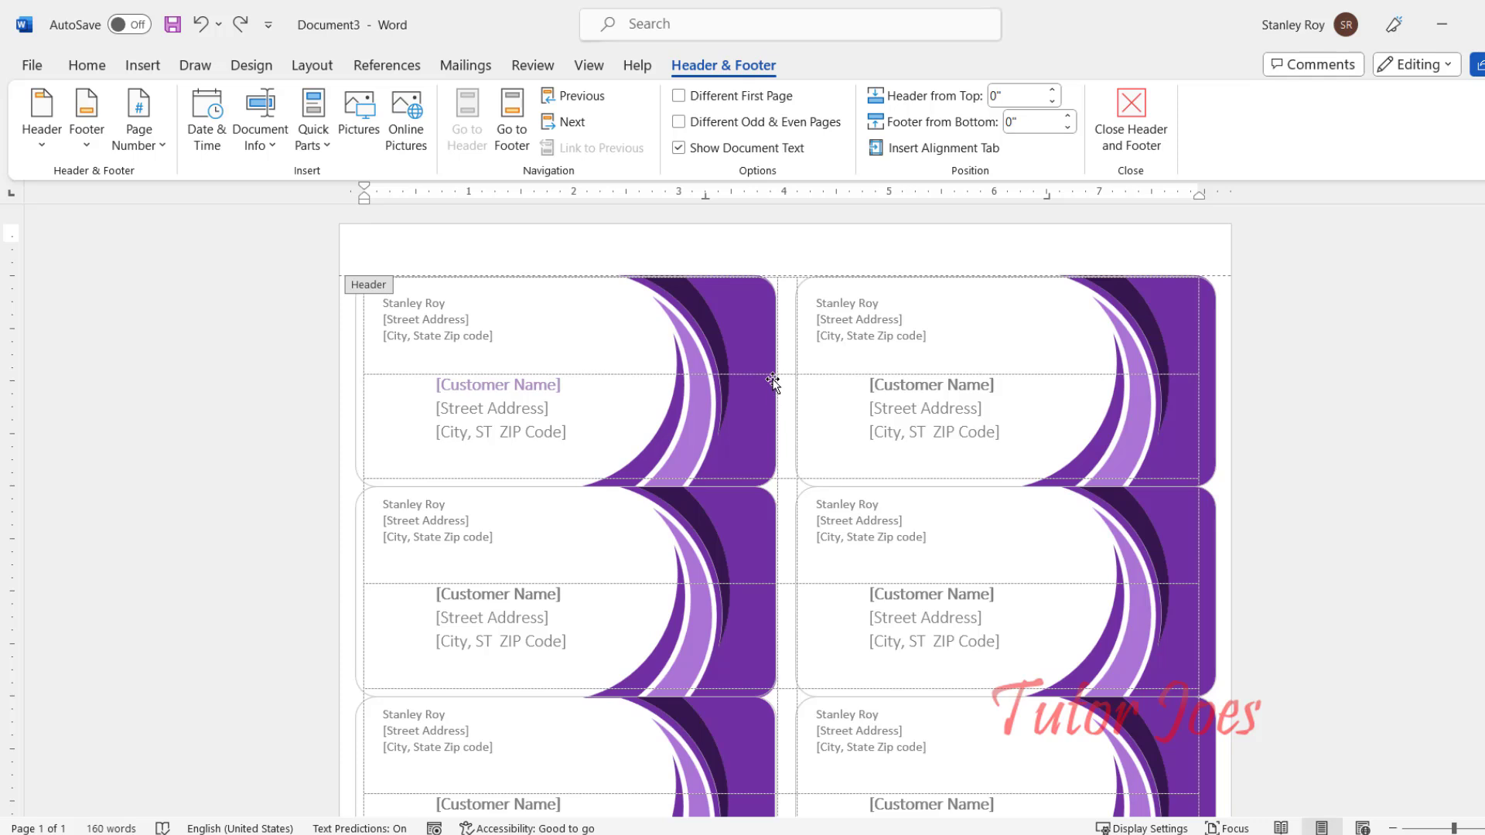
Step: Ungroup the purple curve graphic in the header into separate shapes
{"action": "left_click", "coordinate": [752, 327]}
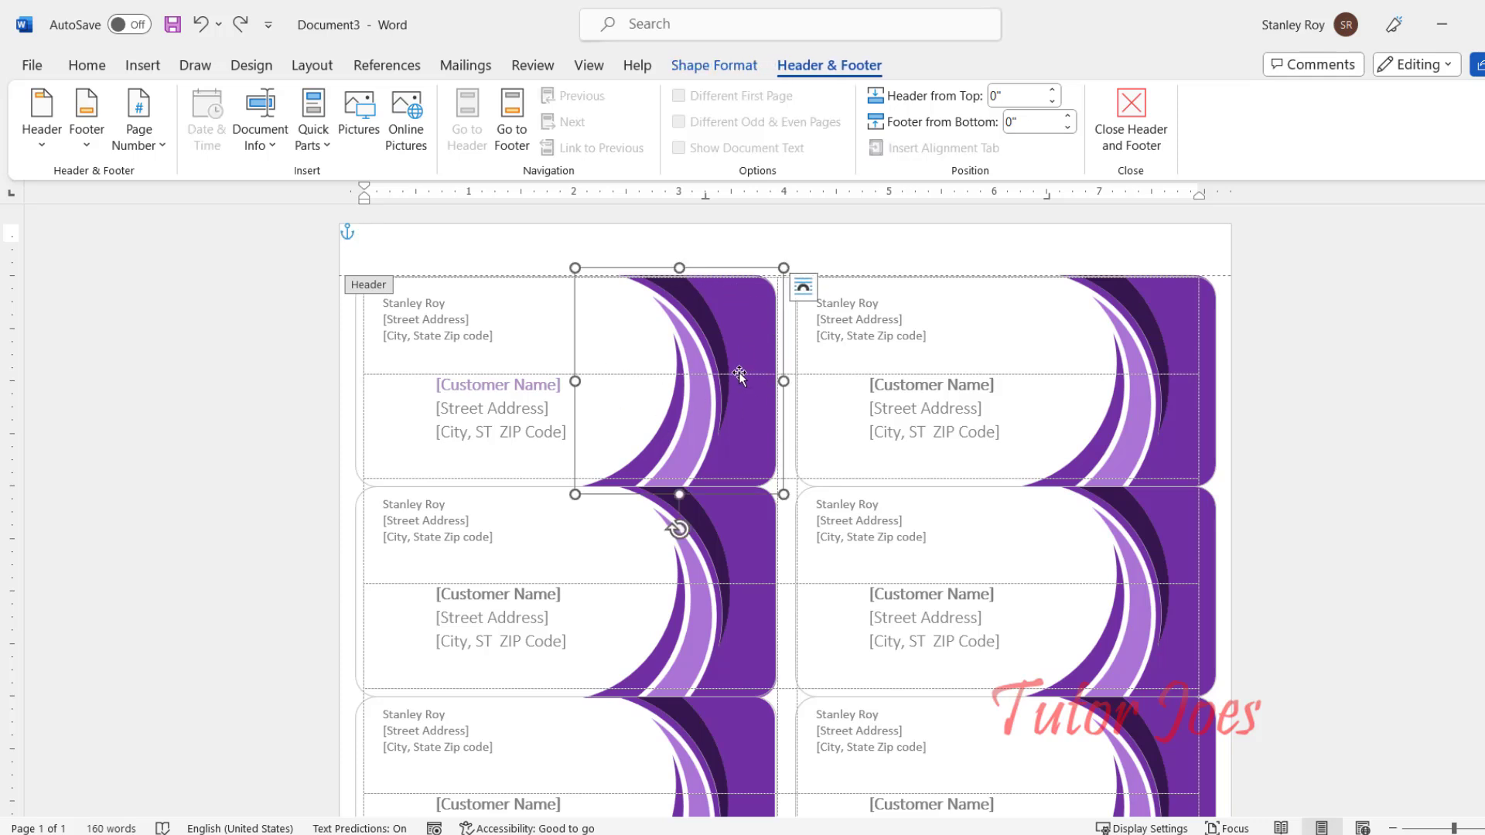
{"action": "right_click", "coordinate": [729, 335]}
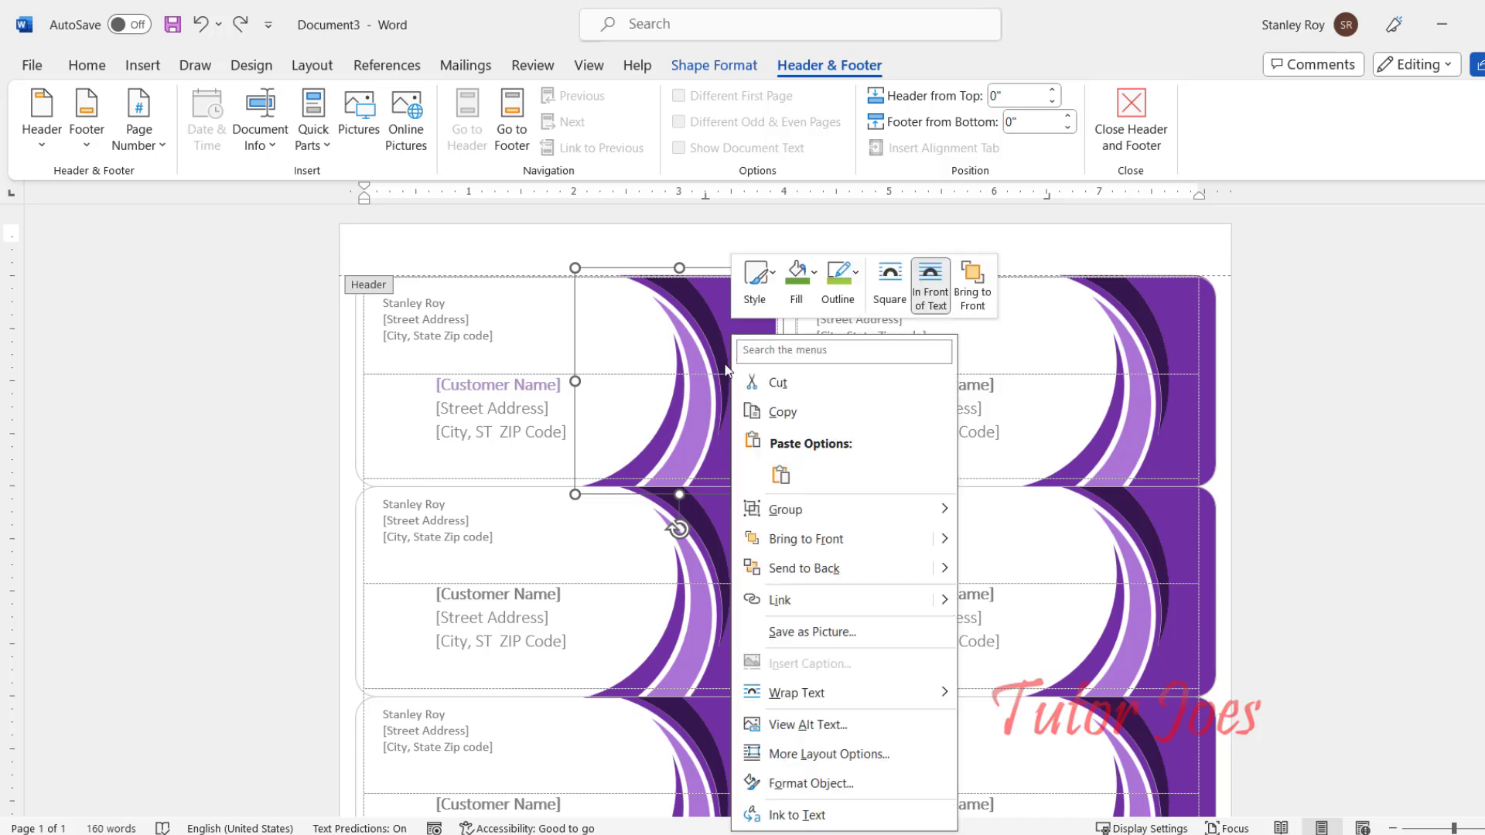
{"action": "mouse_move", "coordinate": [819, 509]}
{"action": "left_click", "coordinate": [1033, 545]}
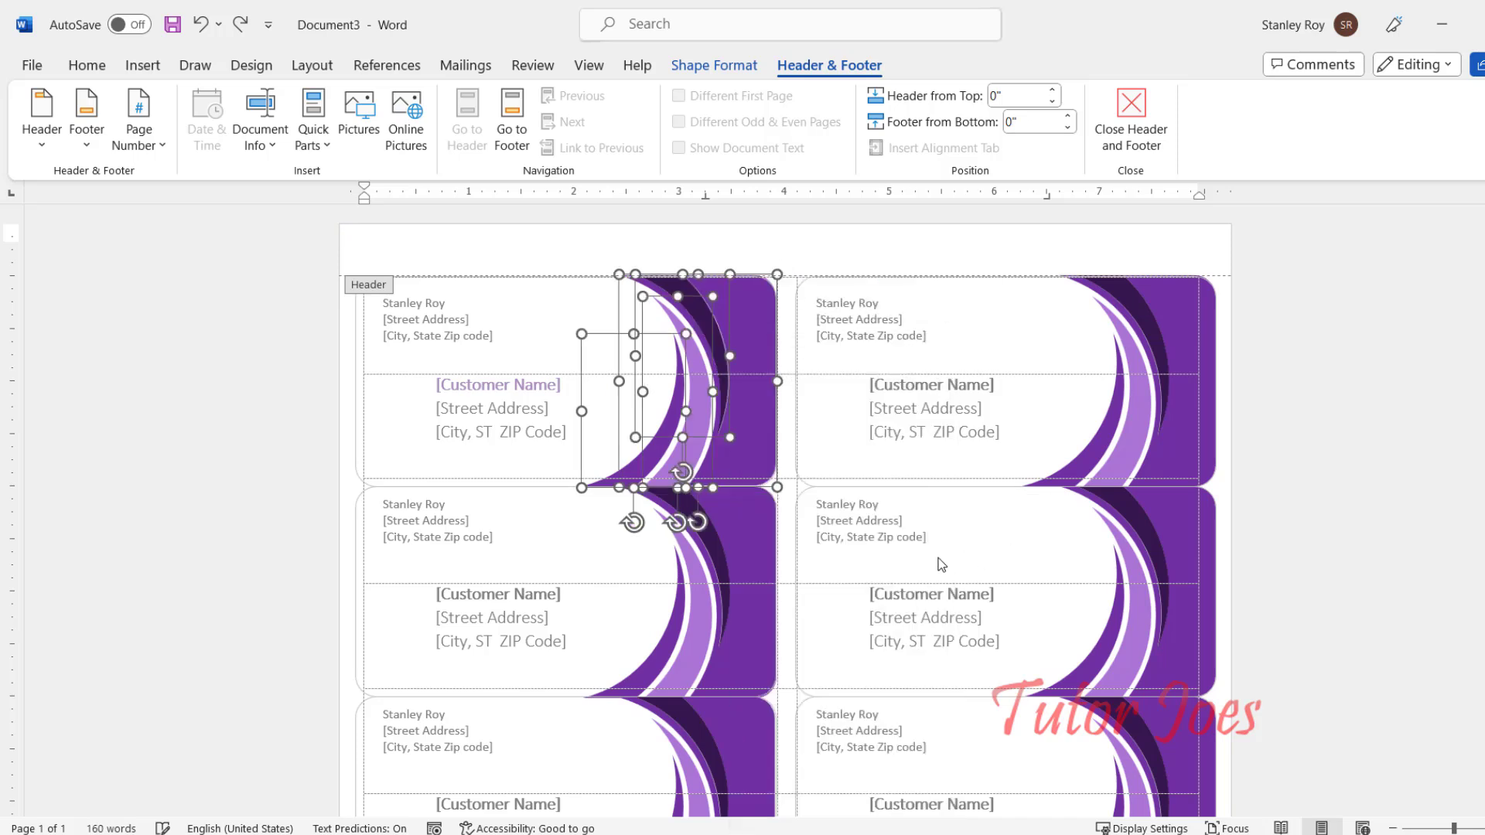
{"action": "left_click", "coordinate": [753, 247]}
Step: Fill the first label's outer curve shape green, leaving the other labels purple
{"action": "left_click", "coordinate": [743, 322]}
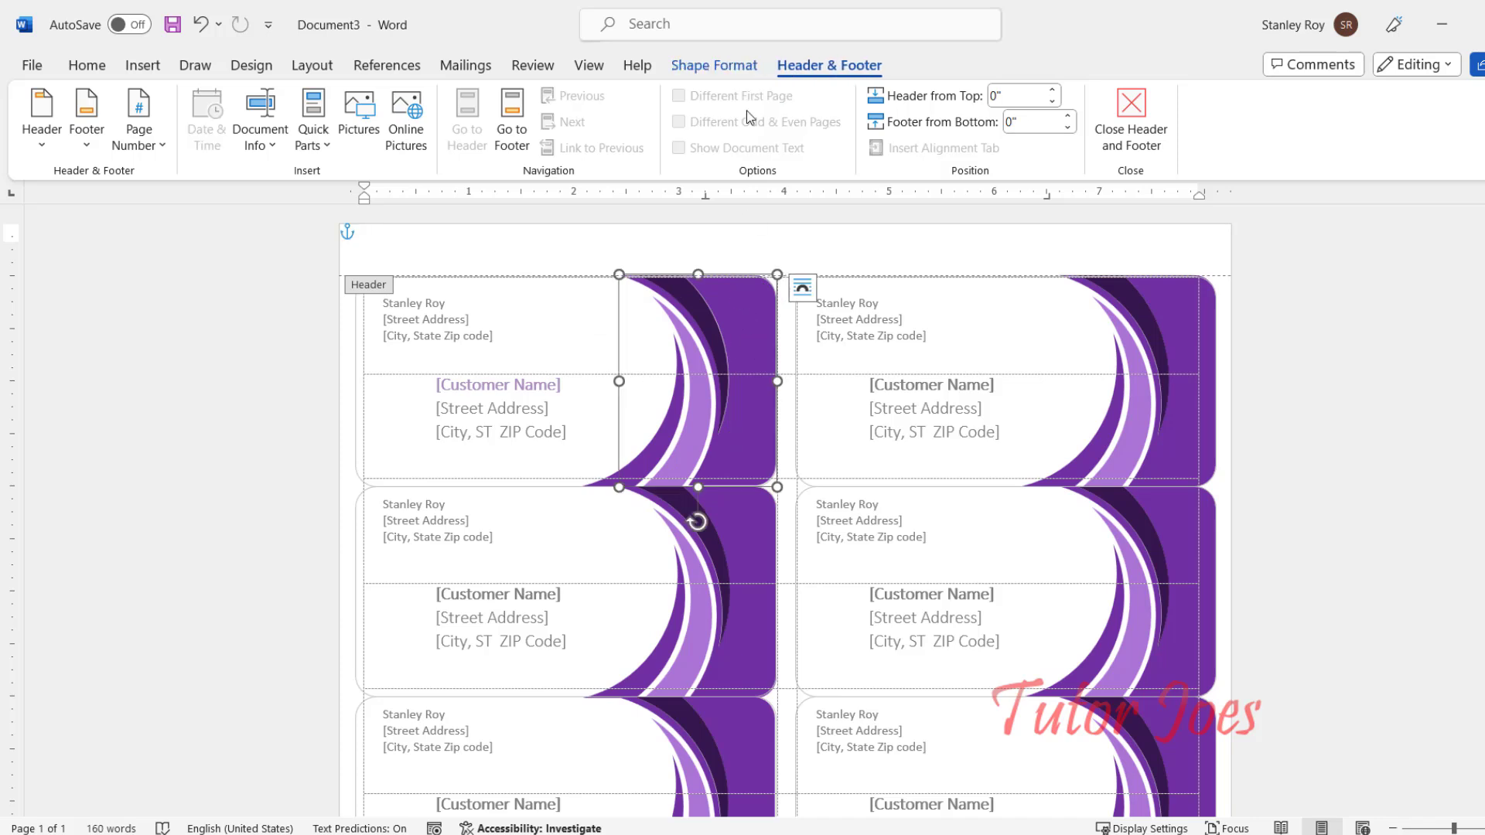
{"action": "left_click", "coordinate": [714, 65]}
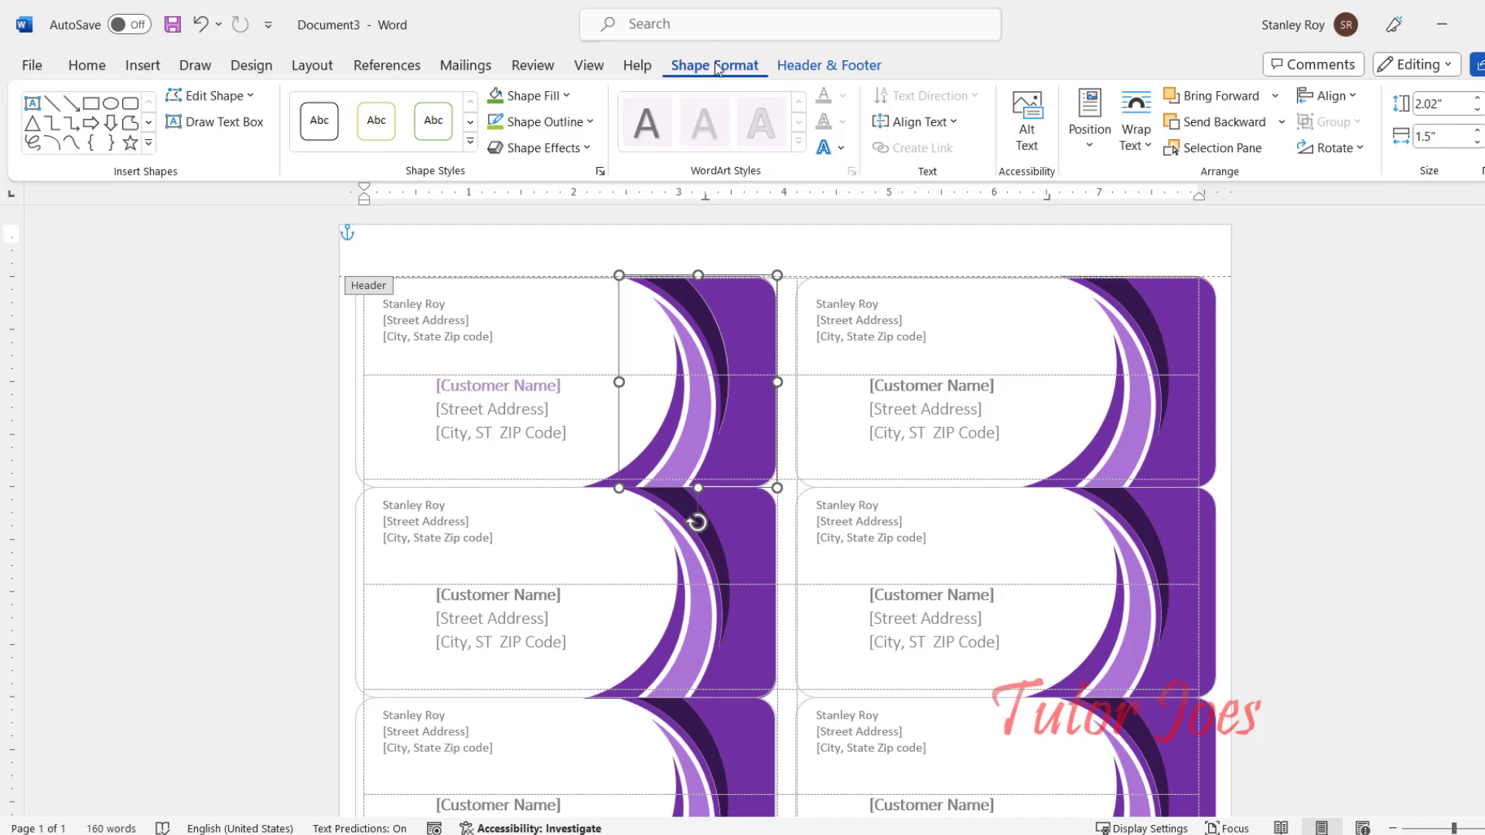
{"action": "left_click", "coordinate": [567, 96]}
{"action": "left_click", "coordinate": [557, 257]}
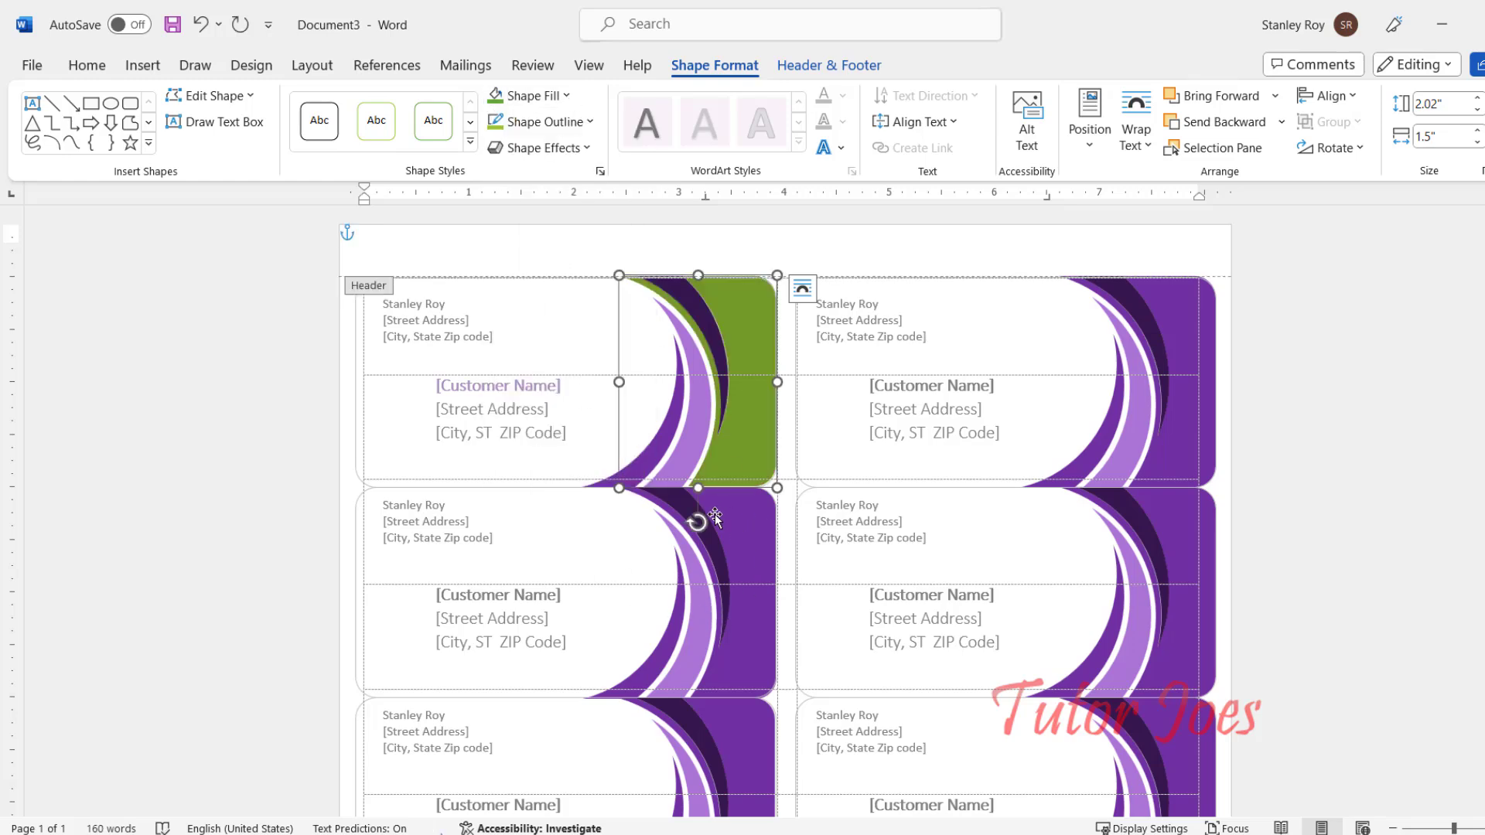
{"action": "scroll", "coordinate": [1128, 460], "scroll_direction": "down", "scroll_amount": 1}
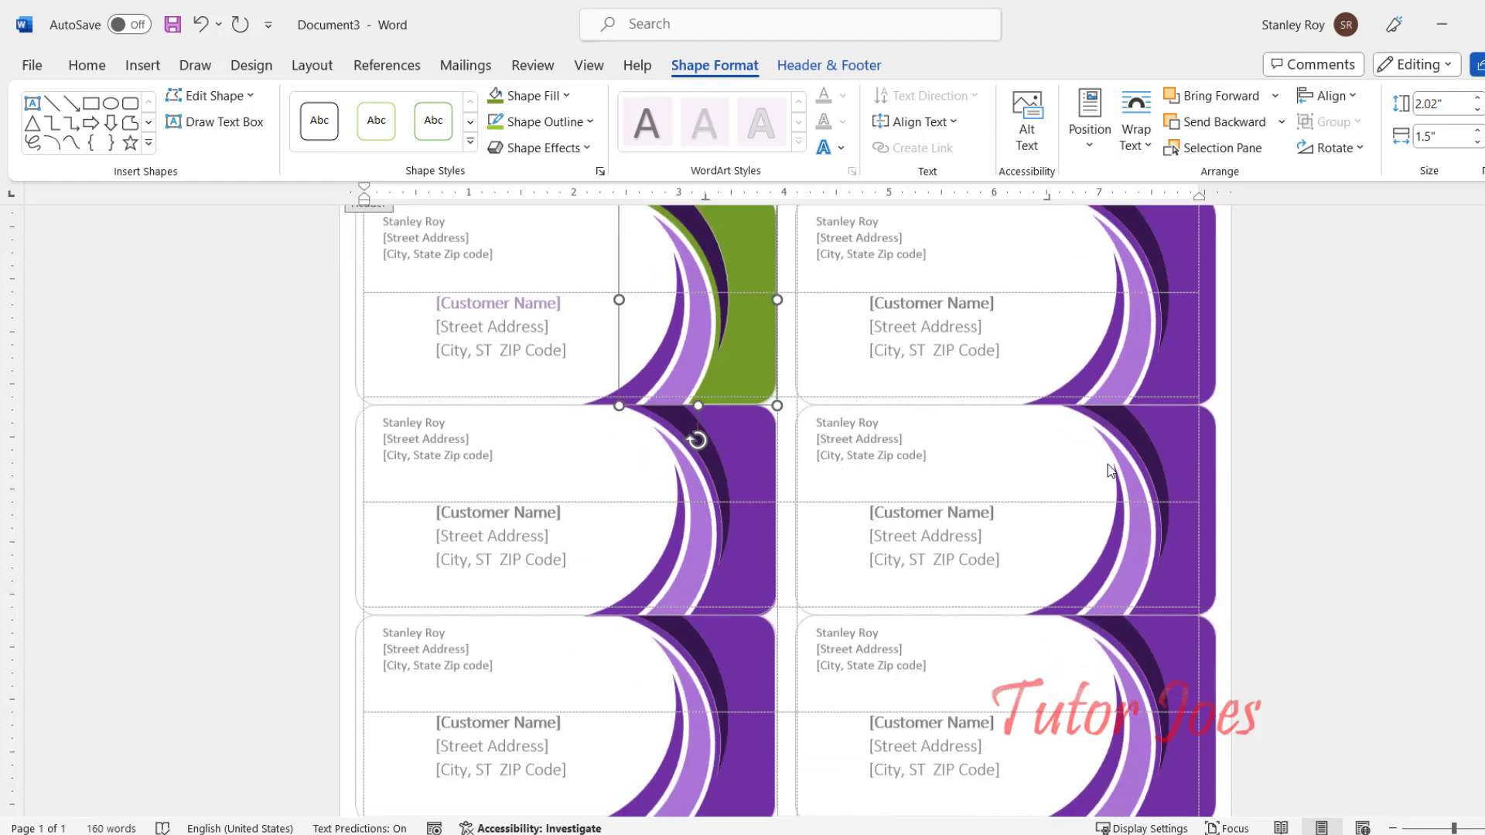
{"action": "scroll", "coordinate": [1128, 460], "scroll_direction": "down", "scroll_amount": 2}
{"action": "scroll", "coordinate": [985, 652], "scroll_direction": "up", "scroll_amount": 3}
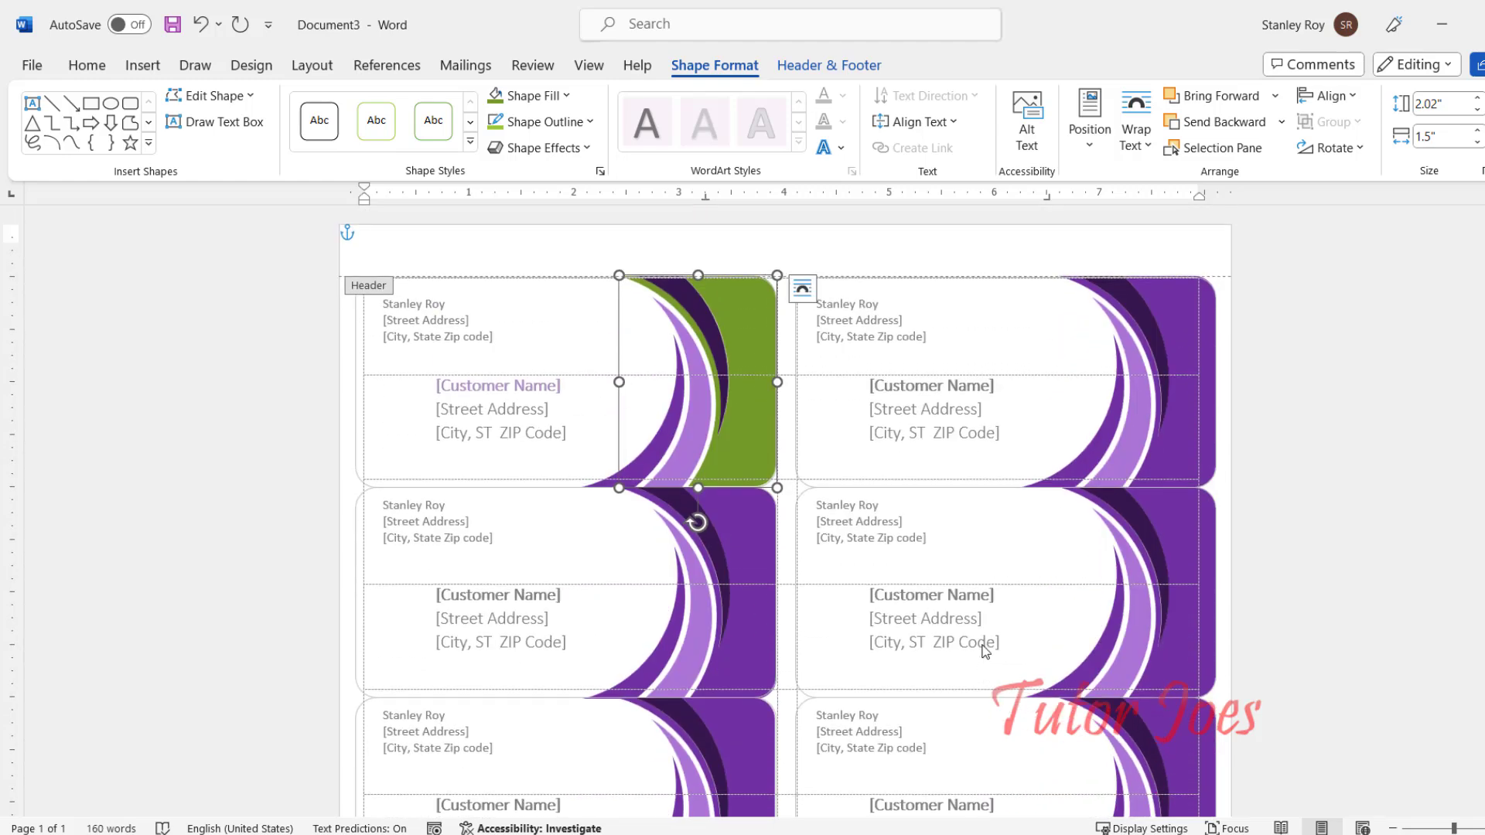
{"action": "left_click", "coordinate": [828, 65]}
Step: Close header editing and return to the first label's placeholder text
{"action": "left_click", "coordinate": [1136, 123]}
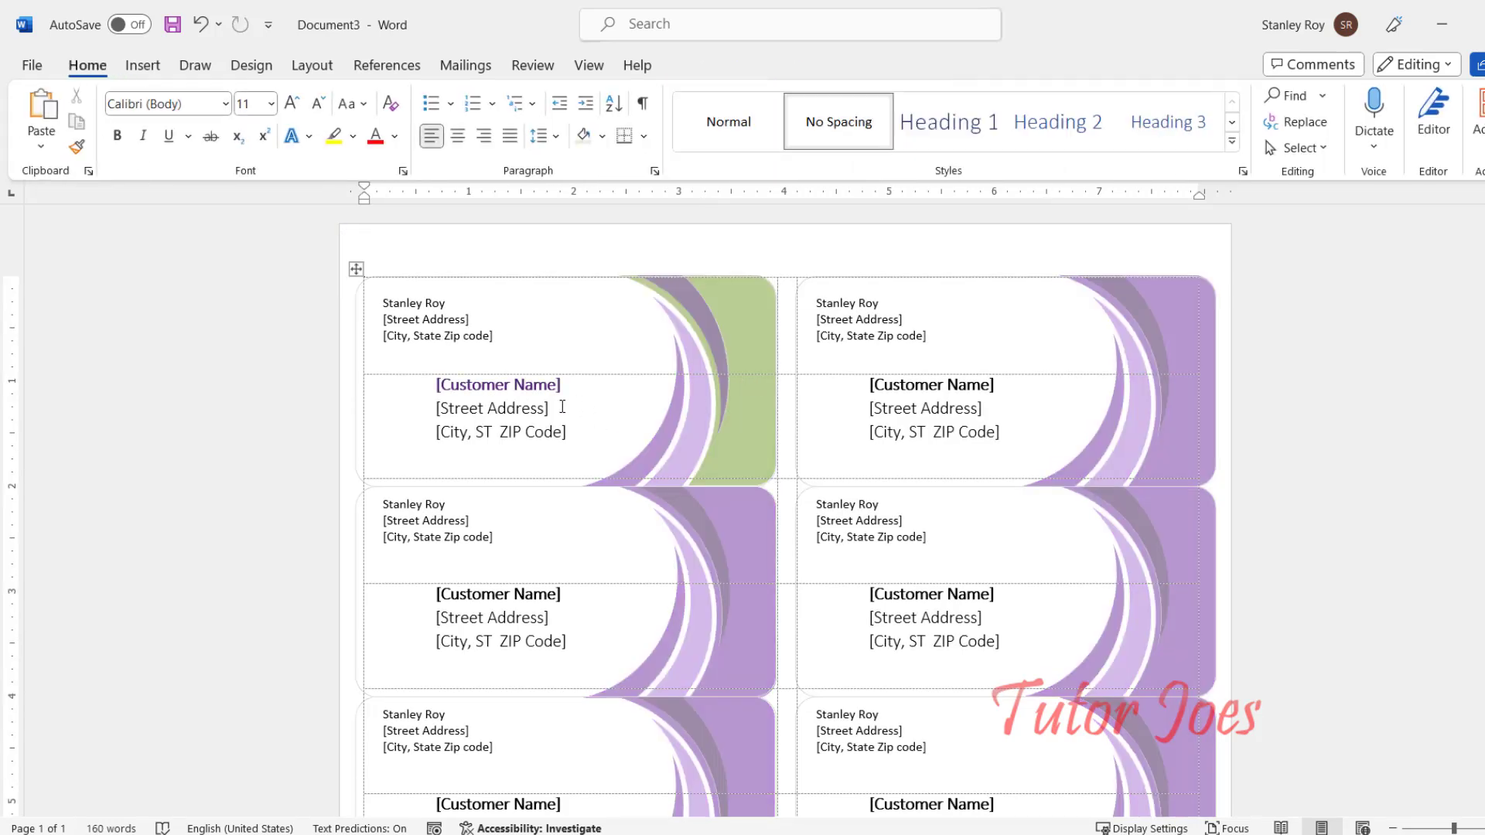
{"action": "left_click", "coordinate": [525, 429]}
{"action": "left_click", "coordinate": [479, 385]}
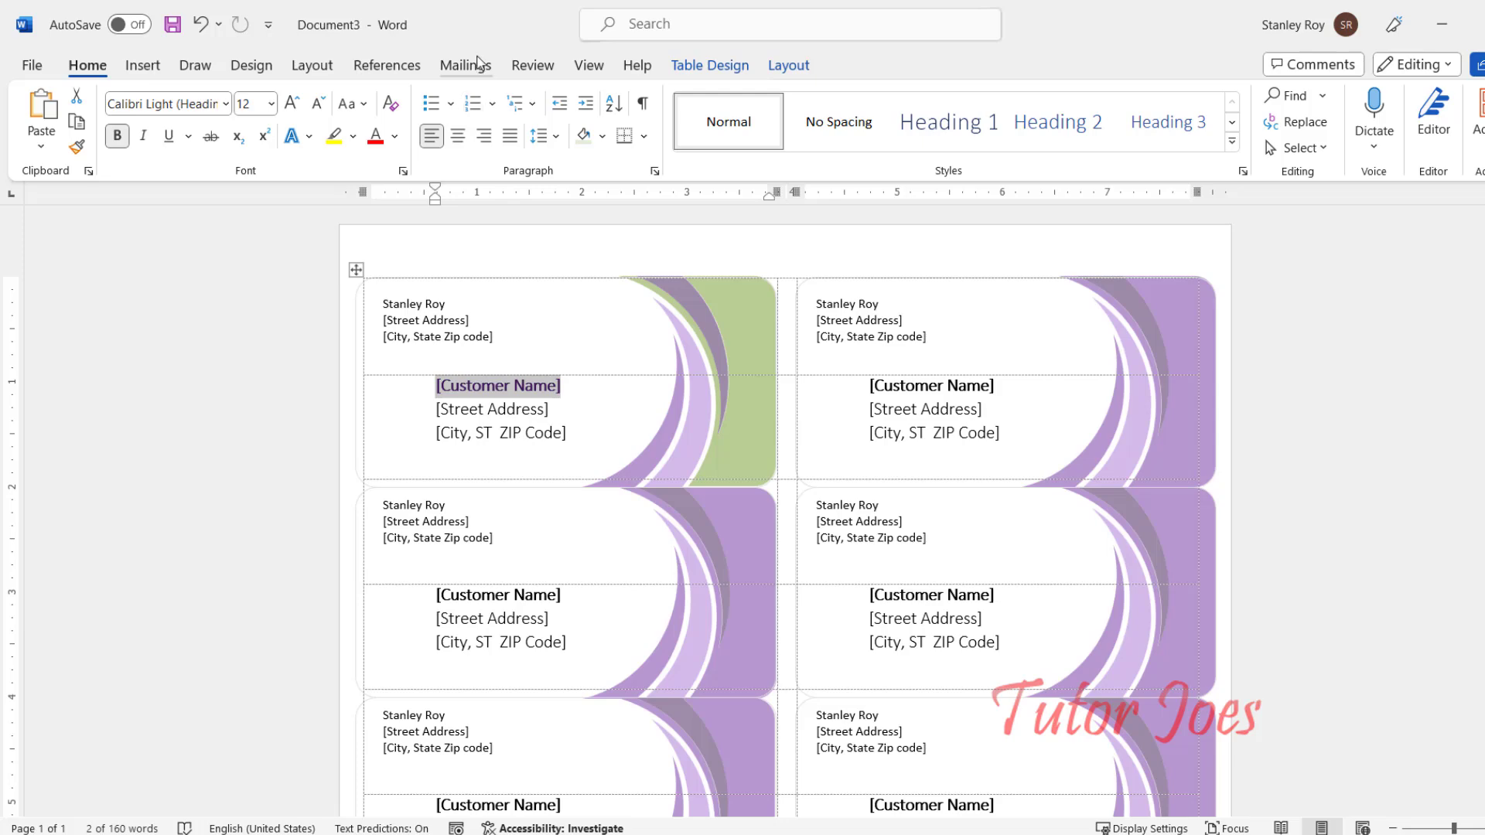
Step: Use the database file on the Desktop as the labels' existing recipient list
{"action": "left_click", "coordinate": [465, 65]}
{"action": "left_click", "coordinate": [204, 147]}
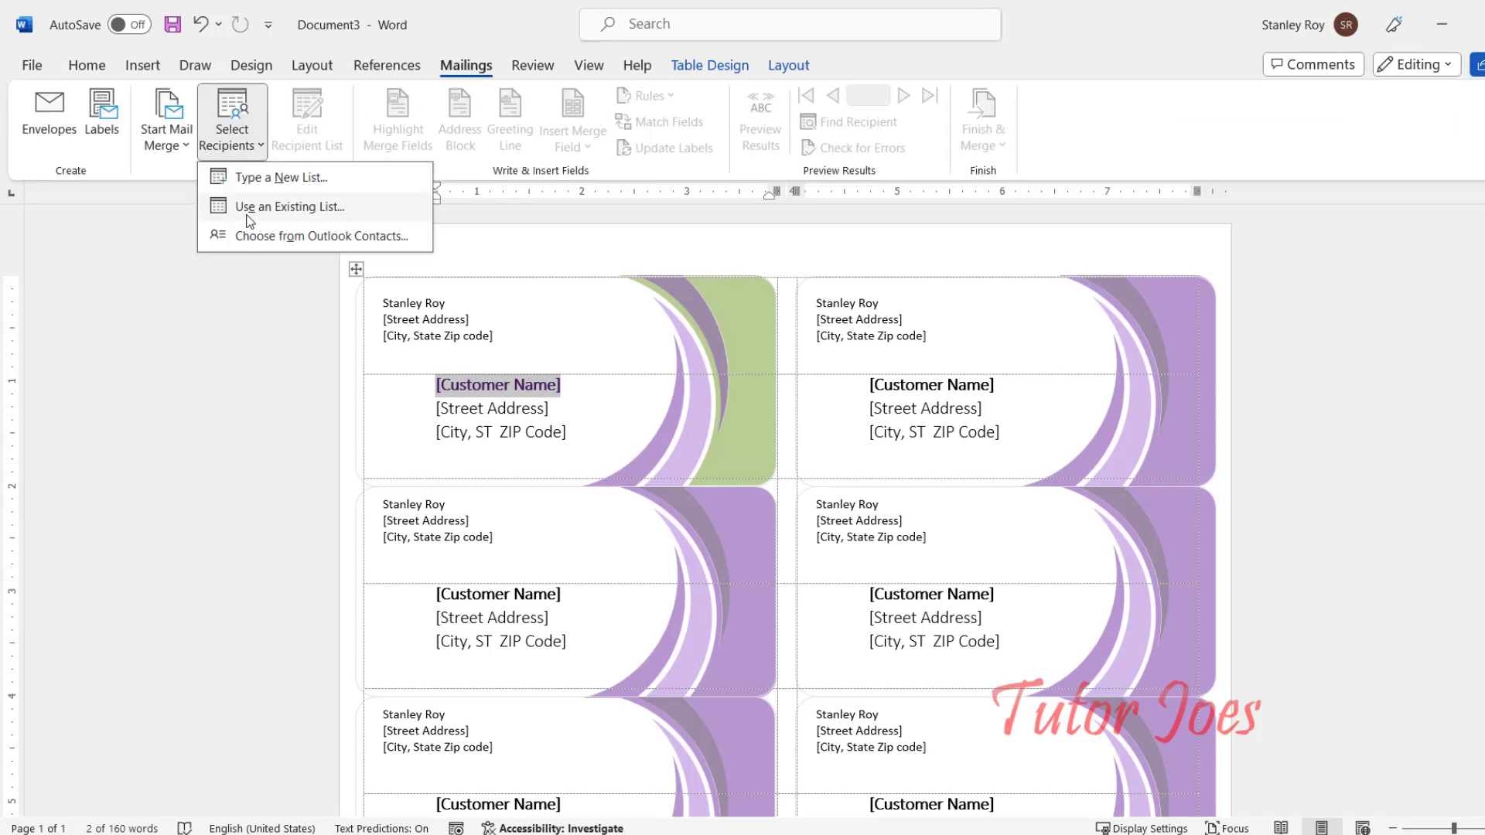
{"action": "left_click", "coordinate": [251, 222]}
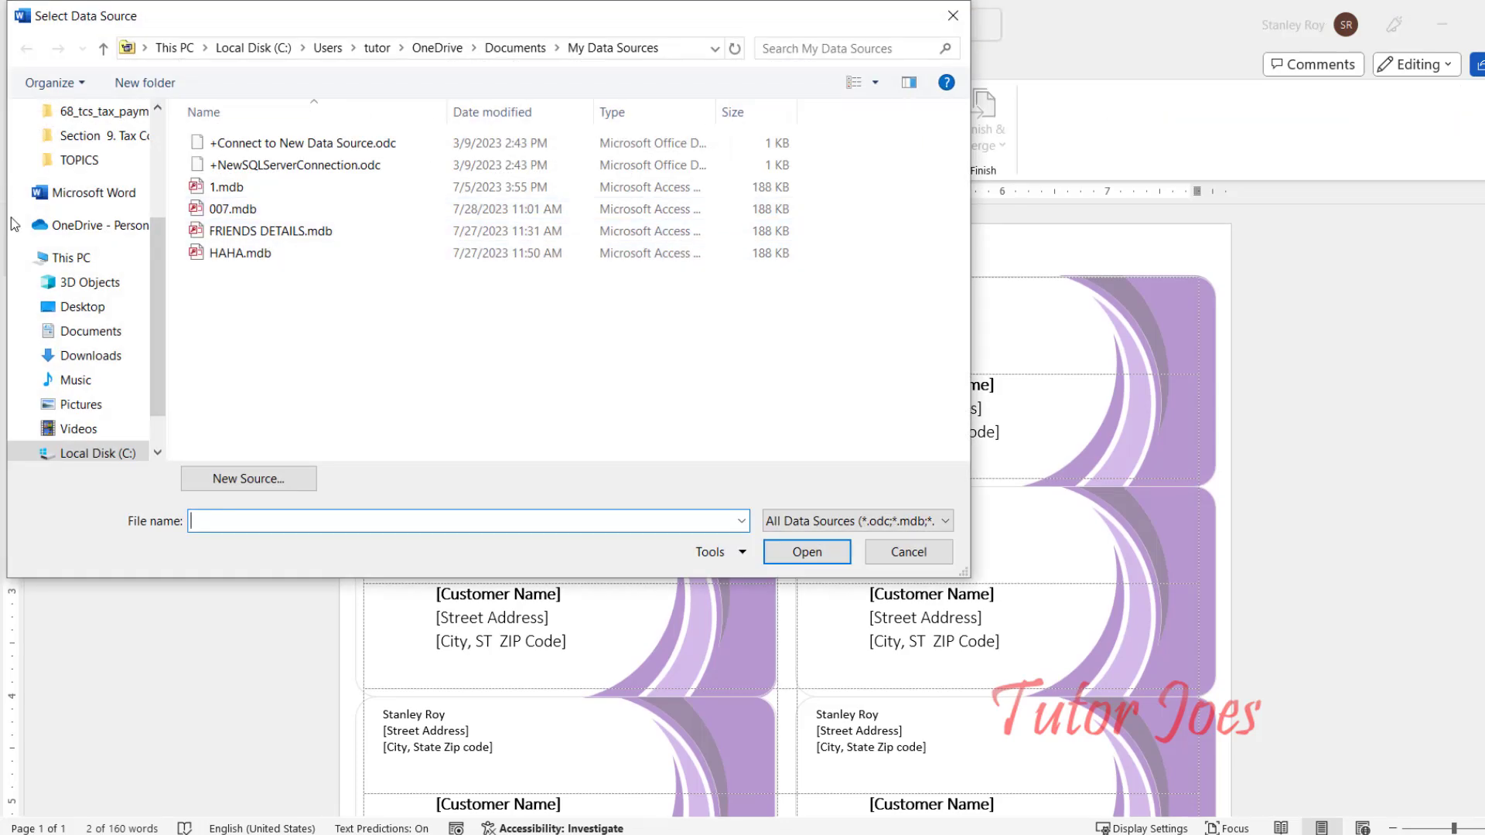
{"action": "left_click", "coordinate": [82, 307]}
{"action": "double_click", "coordinate": [347, 409]}
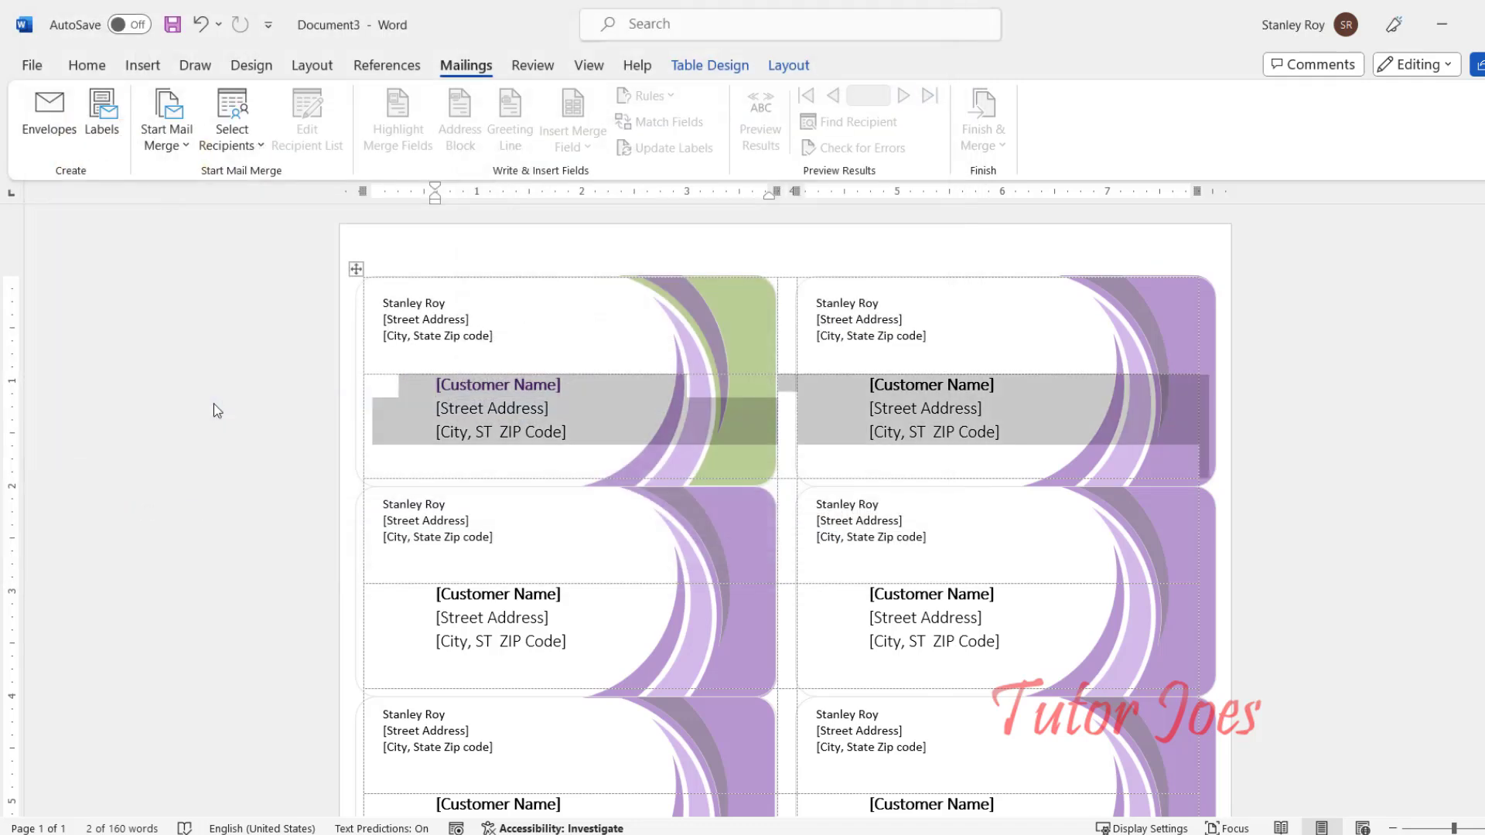
Step: Undo an accidental move of the first label's city line into the return address
{"action": "left_click", "coordinate": [457, 391]}
{"action": "left_click_drag", "start_coordinate": [566, 435], "coordinate": [416, 358]}
{"action": "left_click", "coordinate": [467, 400]}
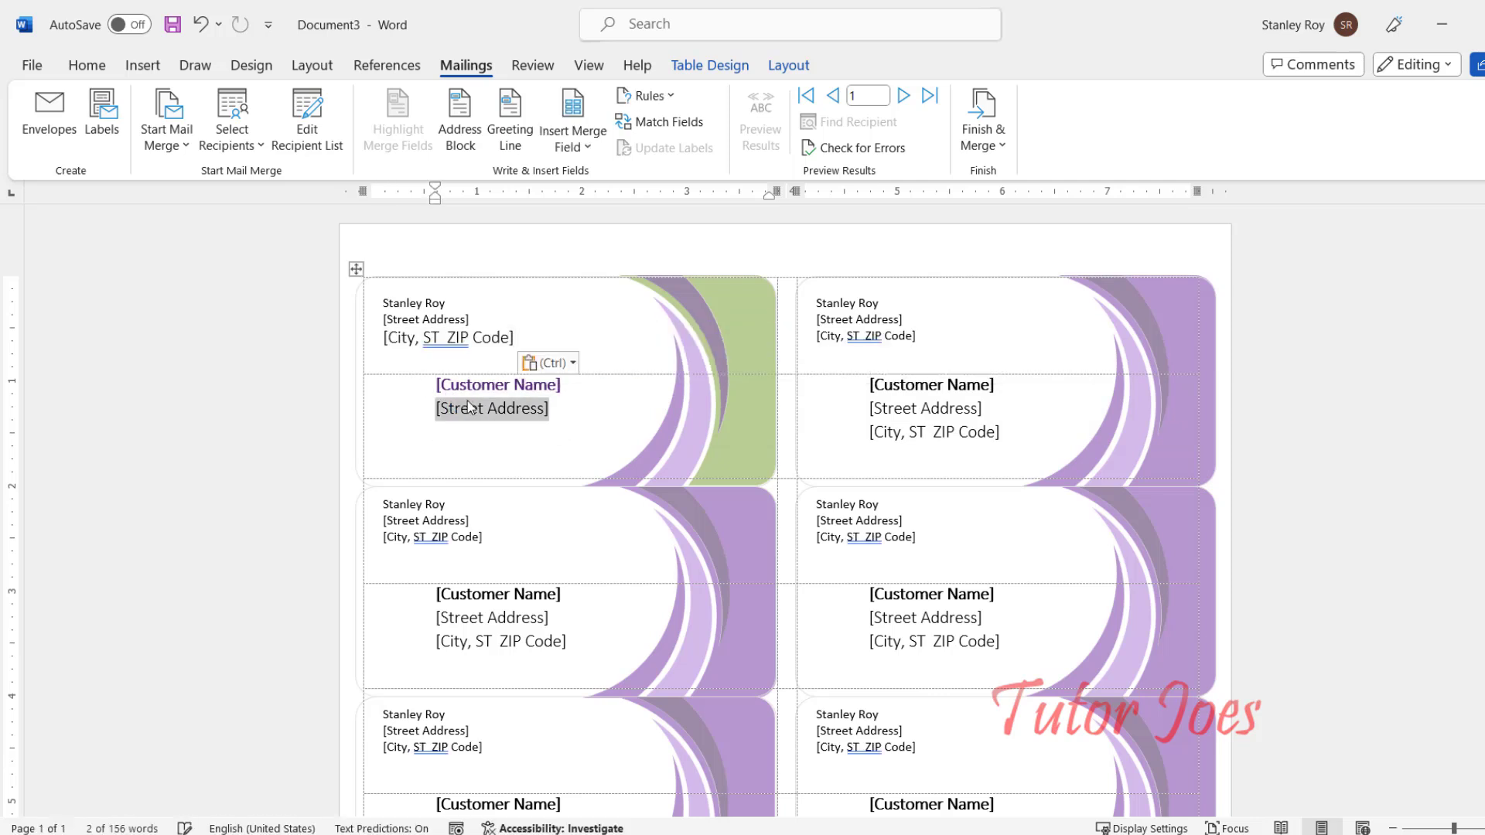
{"action": "key", "text": "ctrl+z"}
Step: Delete the first label's three recipient lines and insert an «AddressBlock» field
{"action": "left_click_drag", "start_coordinate": [435, 384], "coordinate": [565, 440]}
{"action": "key", "text": "Delete"}
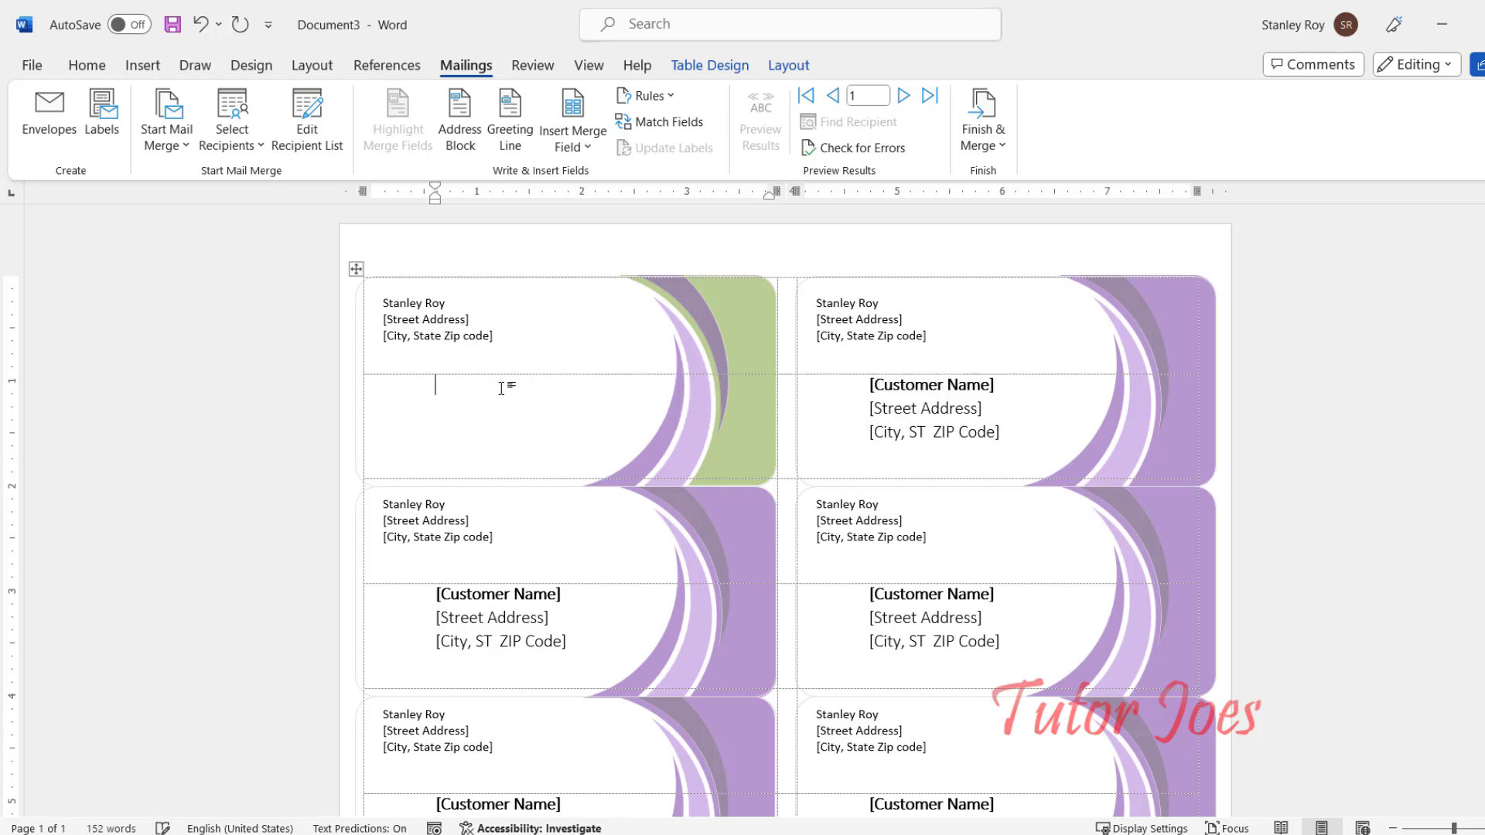
{"action": "left_click", "coordinate": [460, 124]}
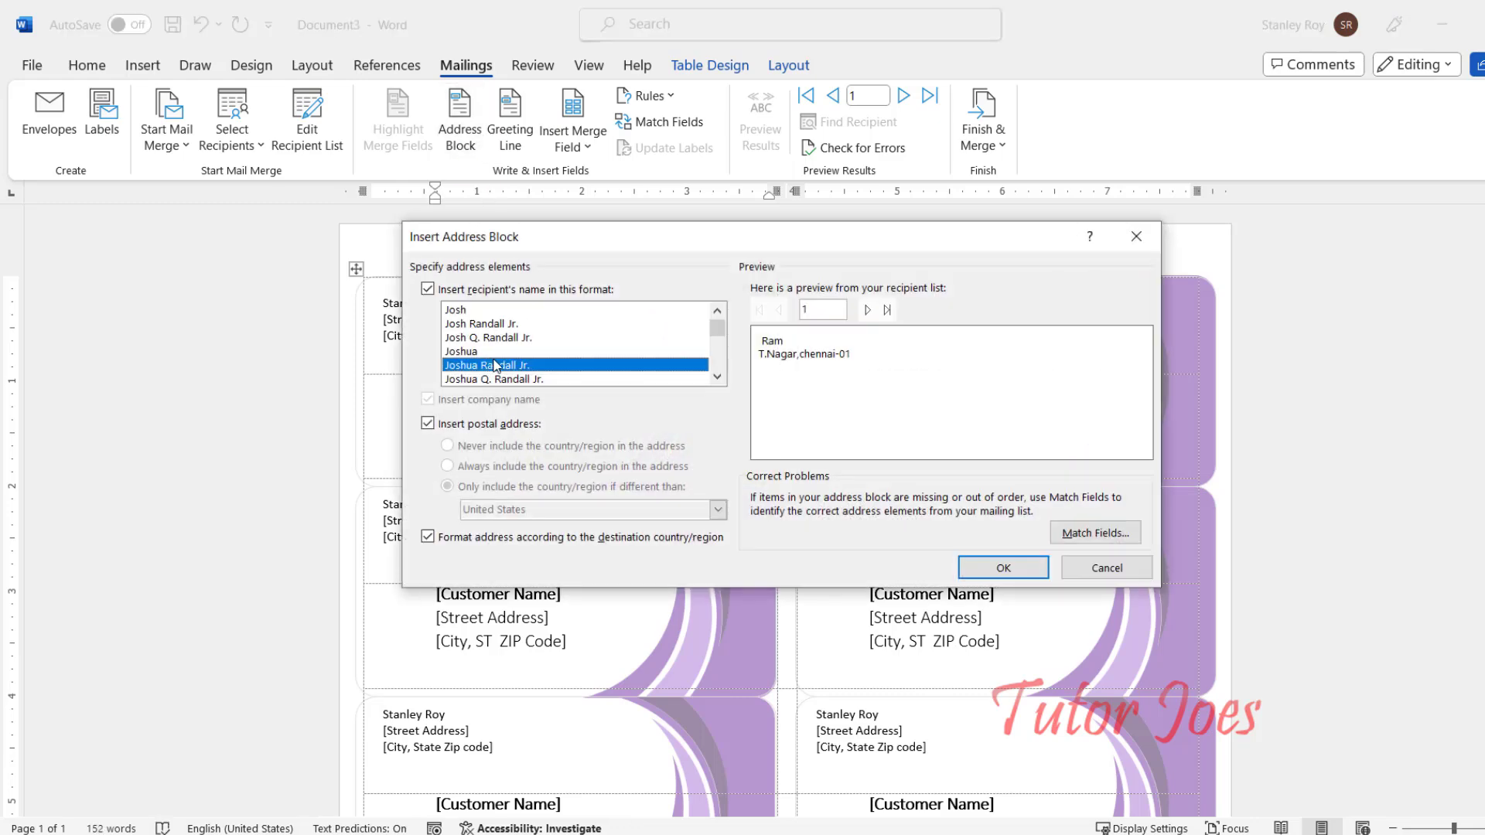
{"action": "left_click", "coordinate": [1016, 572]}
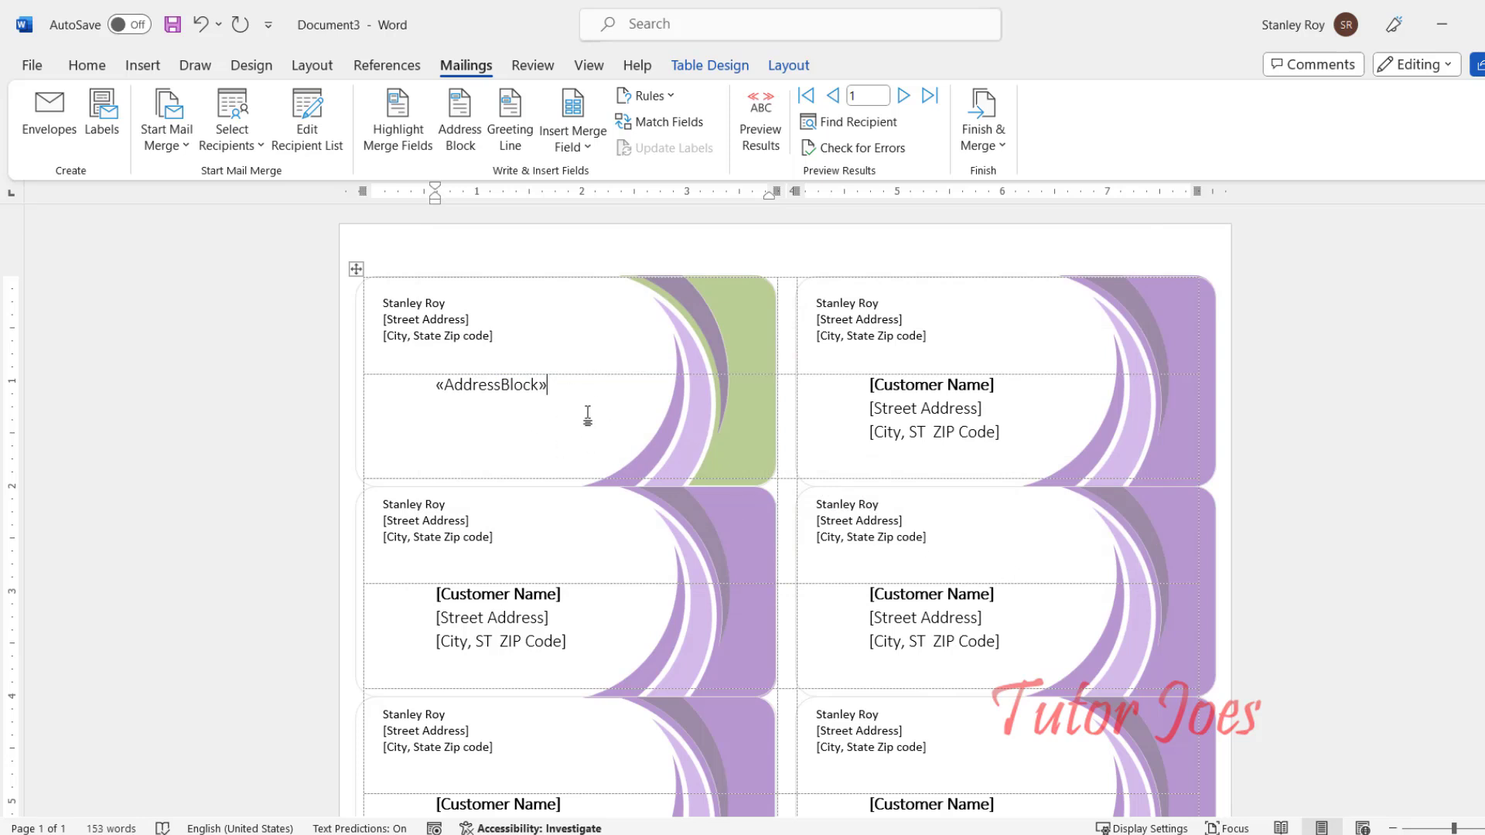
Step: Preview record 2's merged name and address and scroll through the labels to check it
{"action": "left_click", "coordinate": [904, 99]}
{"action": "left_click", "coordinate": [775, 120]}
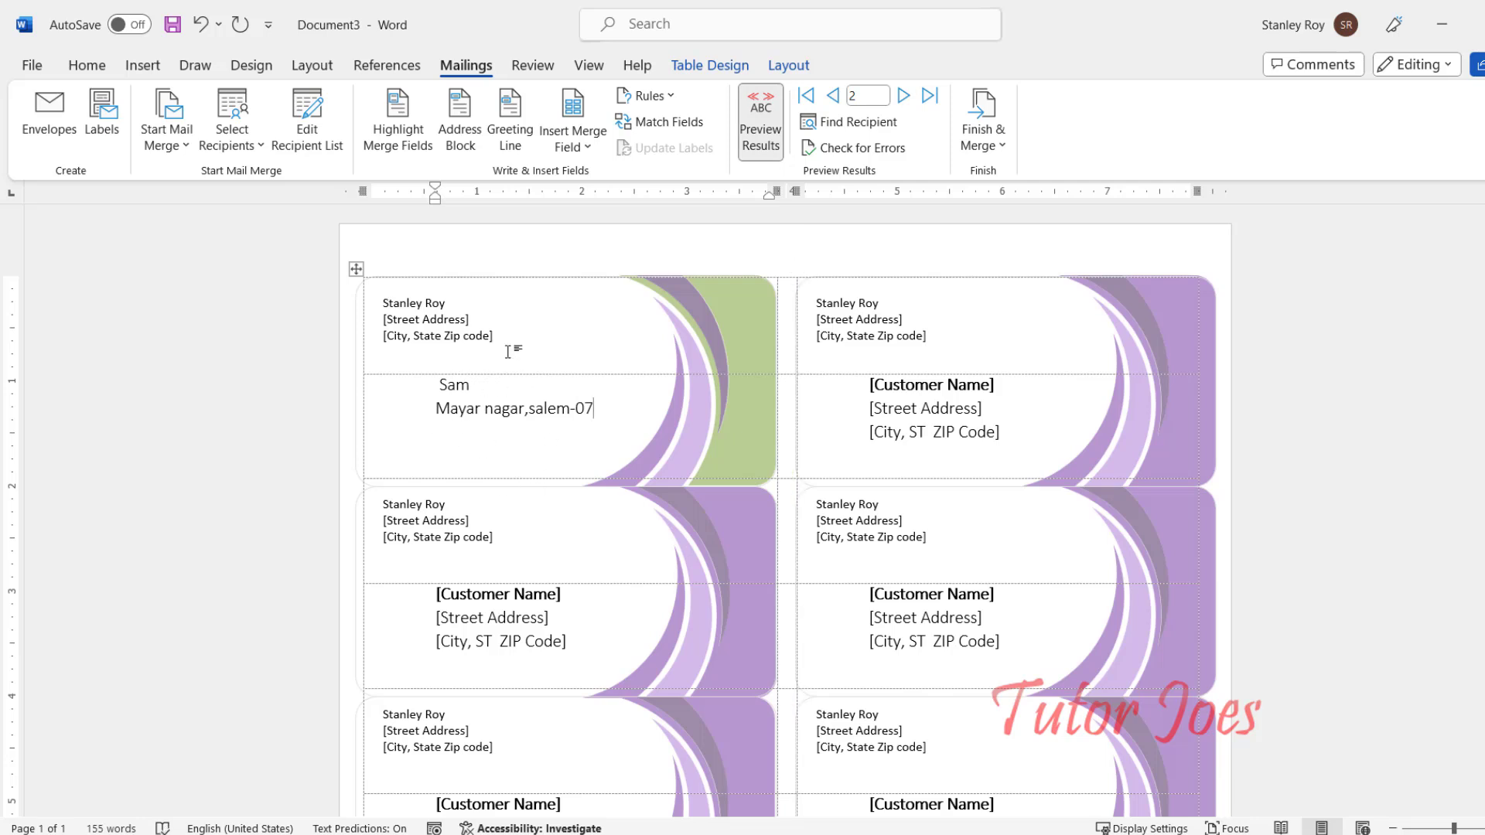
{"action": "left_click", "coordinate": [491, 332]}
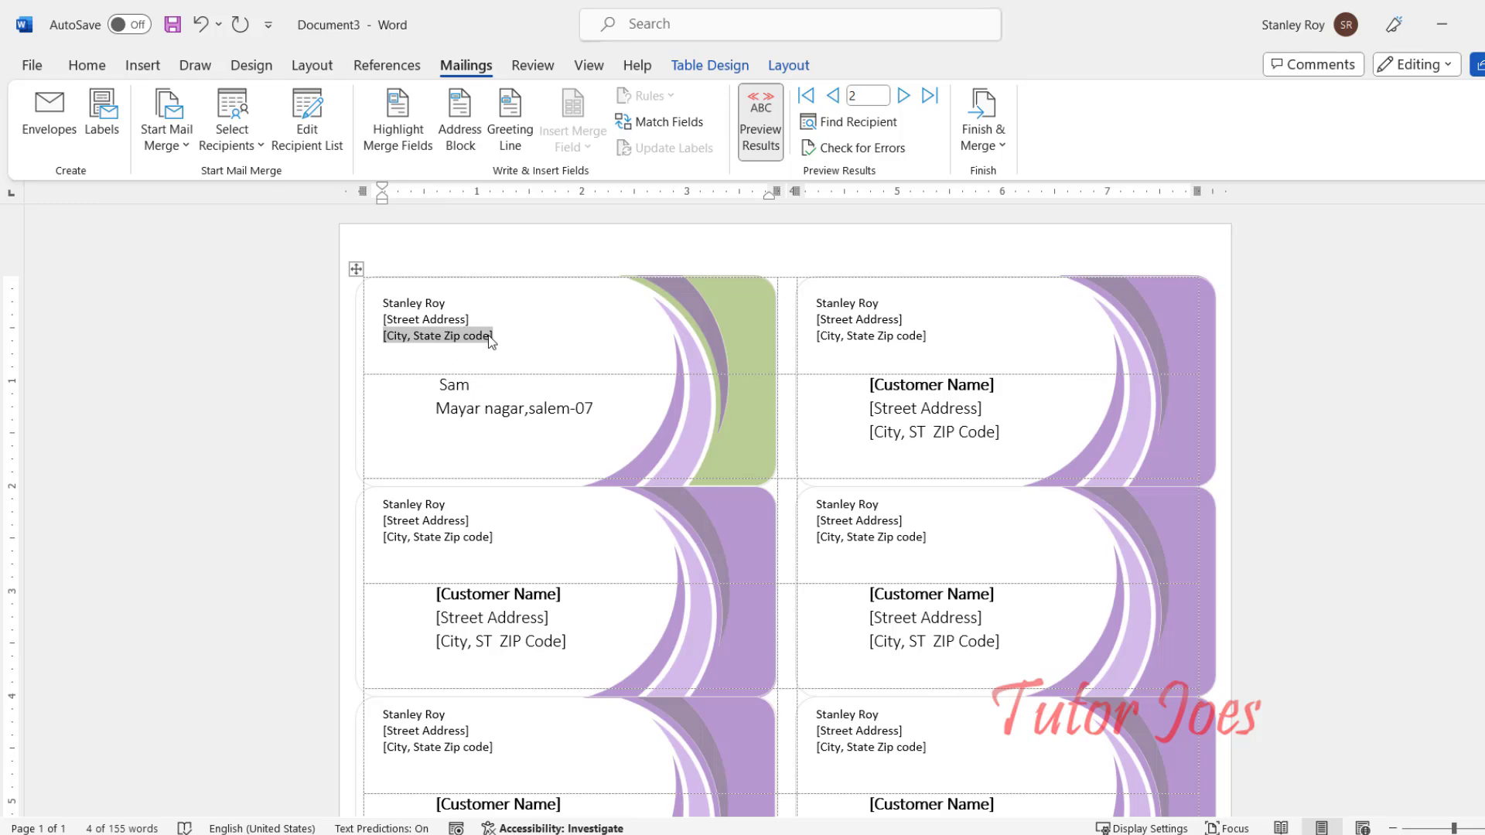
{"action": "scroll", "coordinate": [523, 388], "scroll_direction": "down", "scroll_amount": 5}
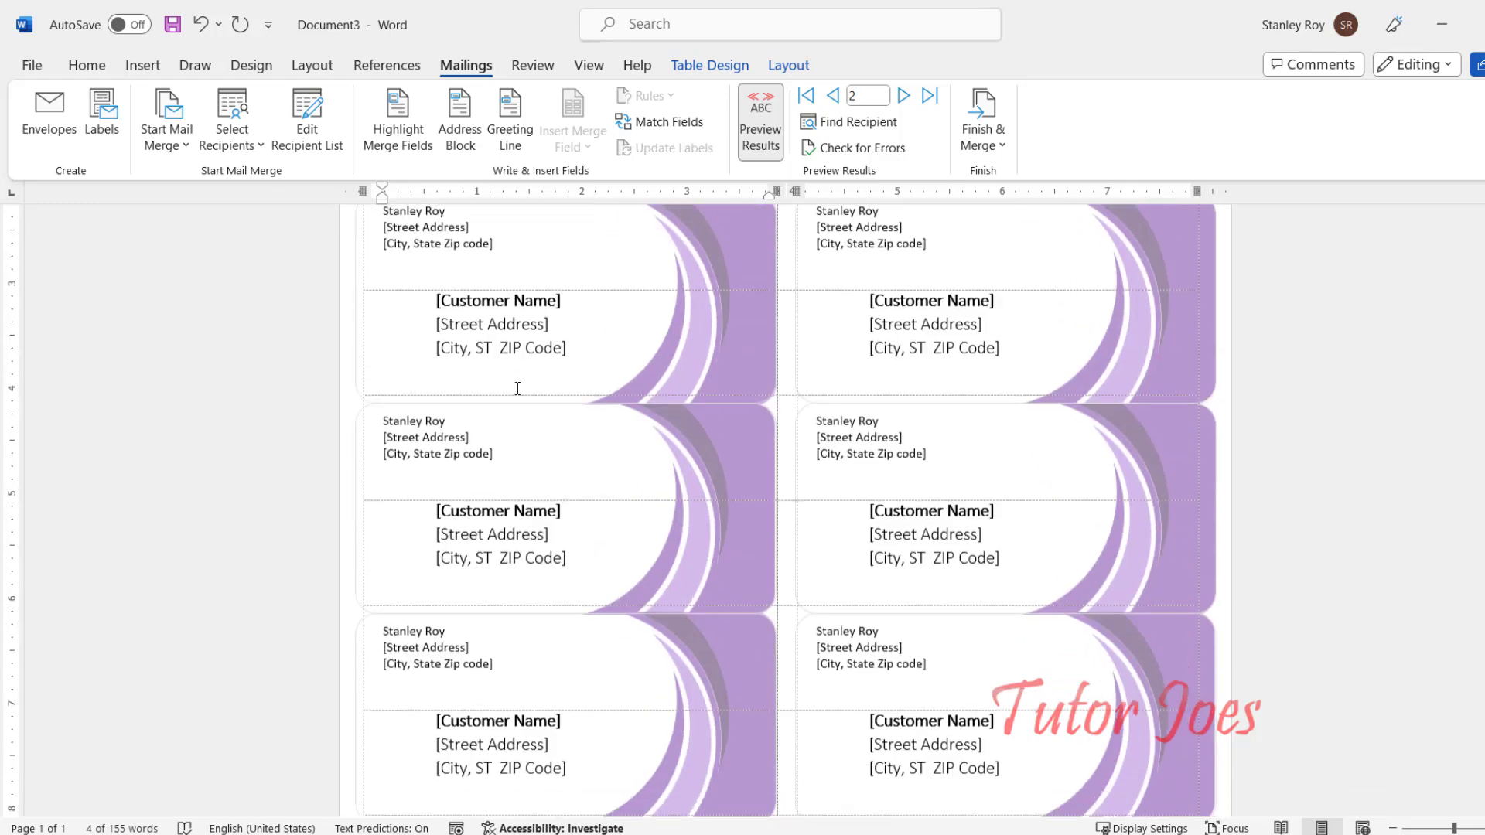
{"action": "scroll", "coordinate": [514, 408], "scroll_direction": "up", "scroll_amount": 2}
{"action": "scroll", "coordinate": [510, 401], "scroll_direction": "up", "scroll_amount": 3}
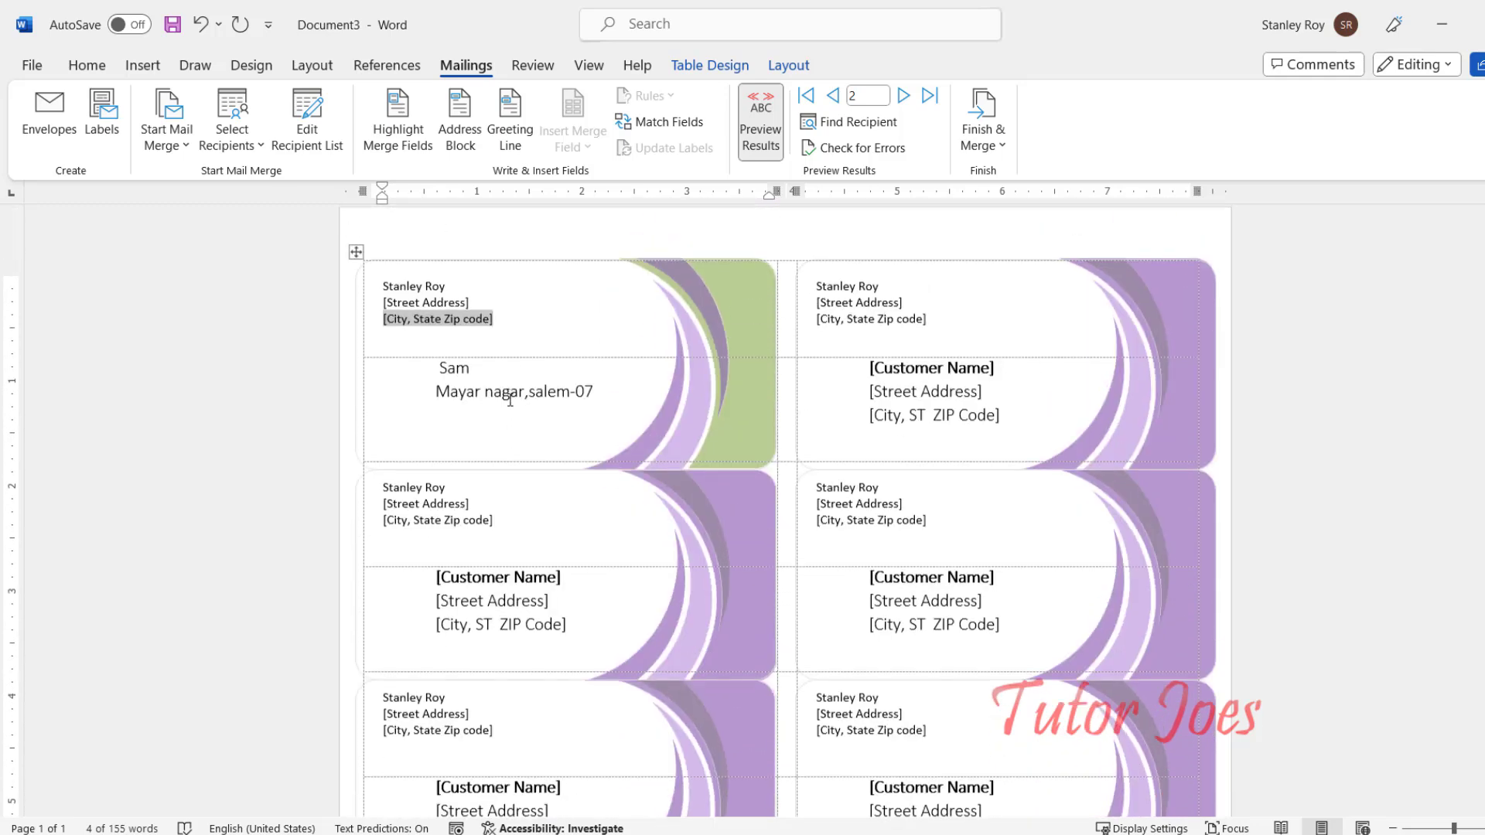